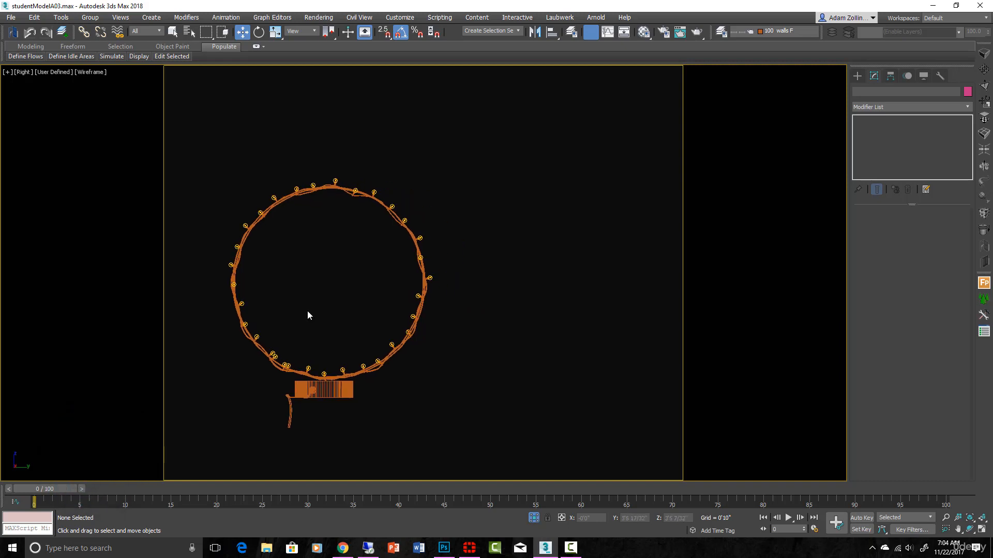
{"action": "middle_click_drag", "start_coordinate": [308, 315], "coordinate": [322, 315]}
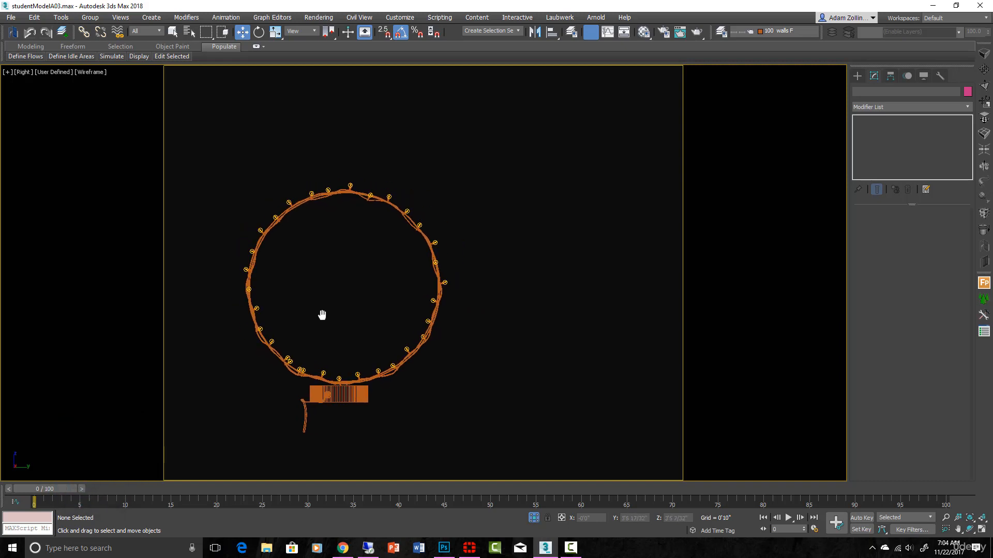
{"action": "middle_click_drag", "start_coordinate": [408, 332], "coordinate": [464, 334]}
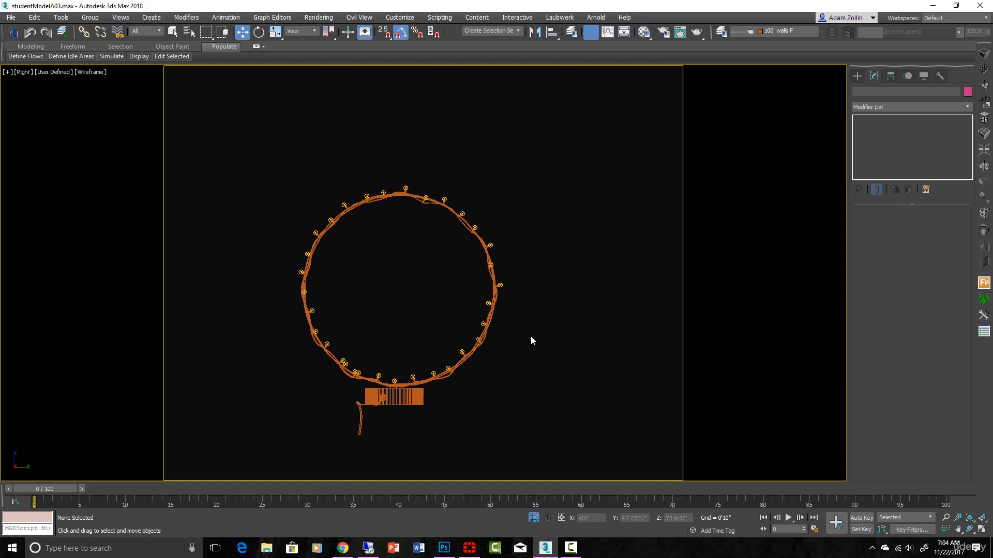
{"action": "scroll", "coordinate": [427, 378], "scroll_direction": "up", "scroll_amount": 5}
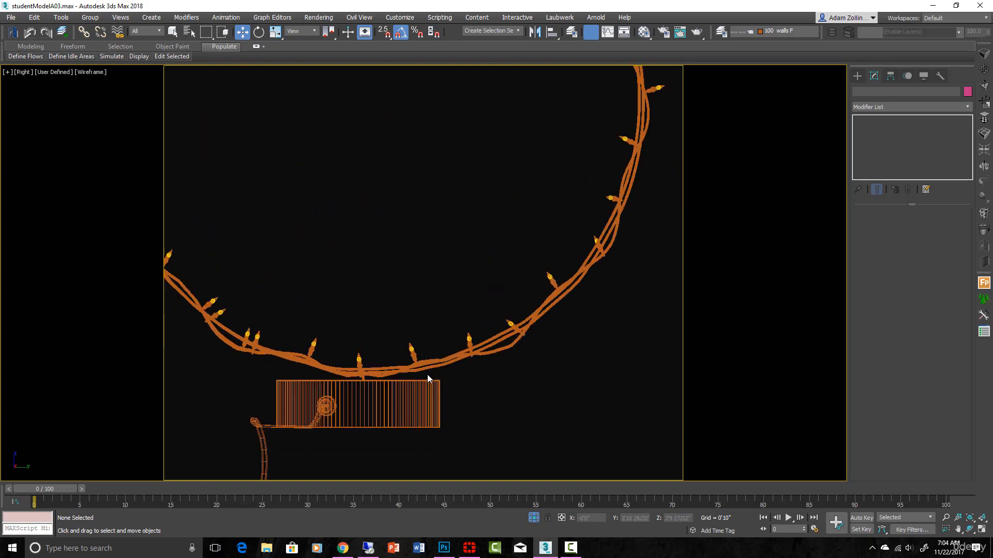
{"action": "scroll", "coordinate": [427, 378], "scroll_direction": "down", "scroll_amount": 6}
{"action": "middle_click_drag", "start_coordinate": [470, 333], "coordinate": [443, 340]}
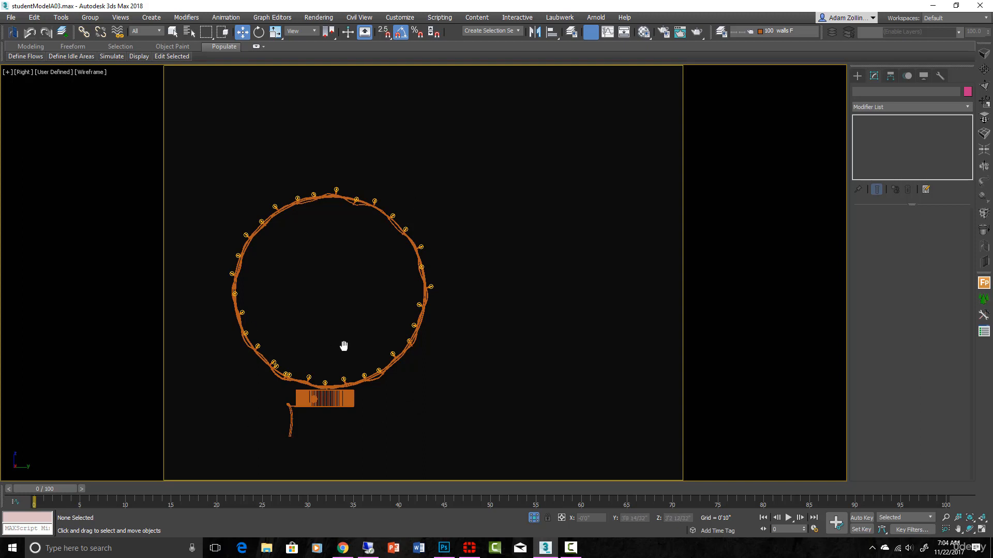
{"action": "middle_click_drag", "start_coordinate": [326, 347], "coordinate": [411, 357]}
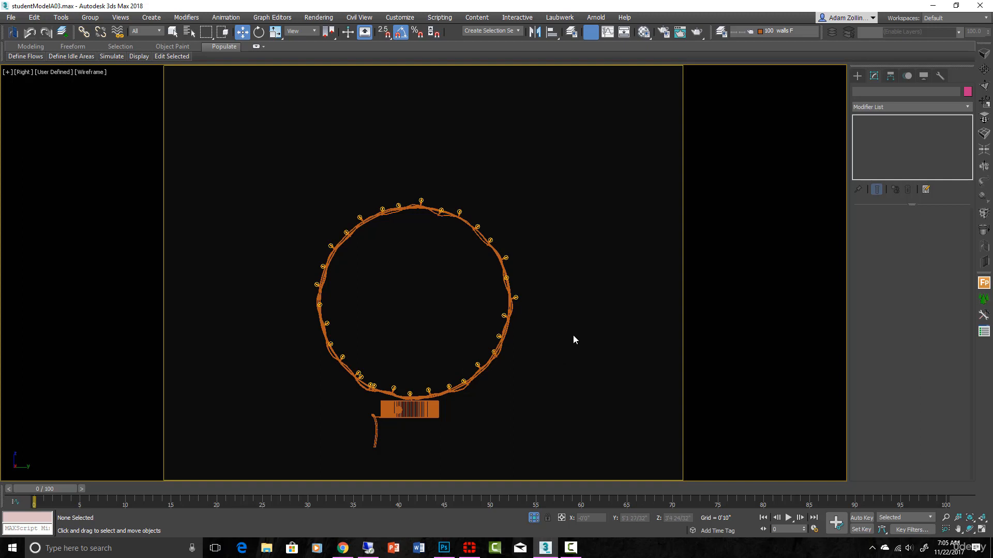
{"action": "middle_click_drag", "start_coordinate": [573, 336], "coordinate": [481, 334]}
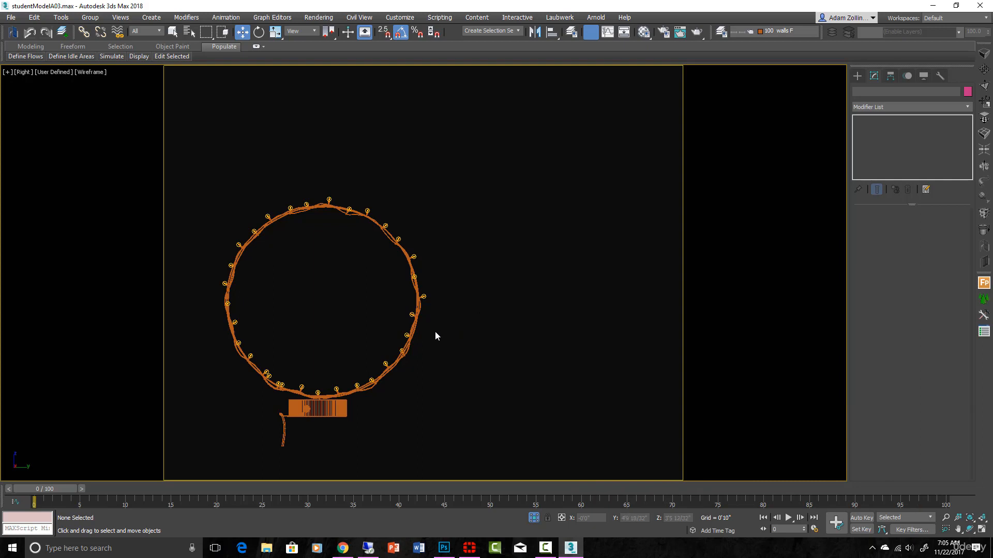
{"action": "scroll", "coordinate": [361, 397], "scroll_direction": "up", "scroll_amount": 2}
{"action": "scroll", "coordinate": [417, 389], "scroll_direction": "down", "scroll_amount": 2}
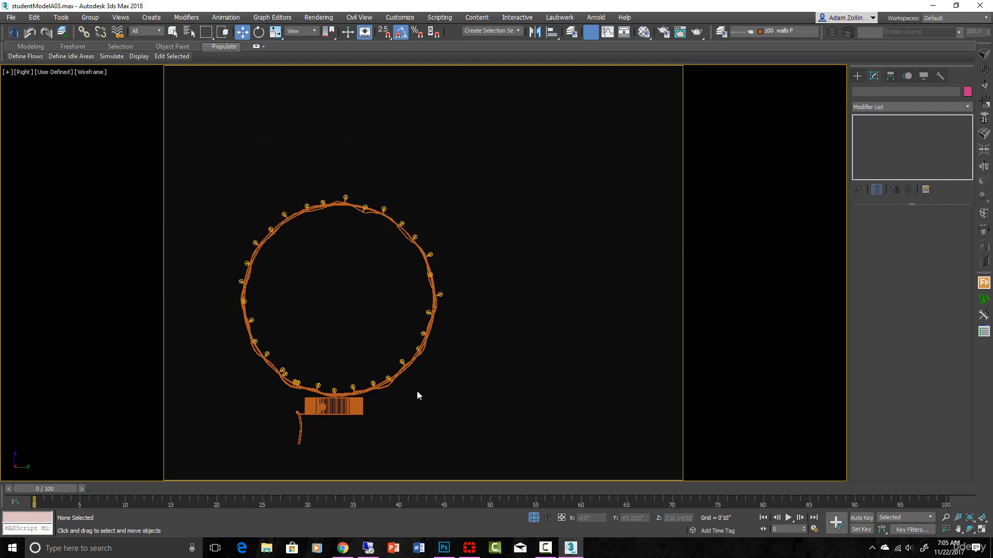
{"action": "mouse_move", "coordinate": [510, 365]}
{"action": "middle_mouse_down"}
{"action": "mouse_move", "coordinate": [452, 384]}
{"action": "mouse_move", "coordinate": [474, 367]}
{"action": "mouse_move", "coordinate": [503, 369]}
{"action": "middle_mouse_up"}
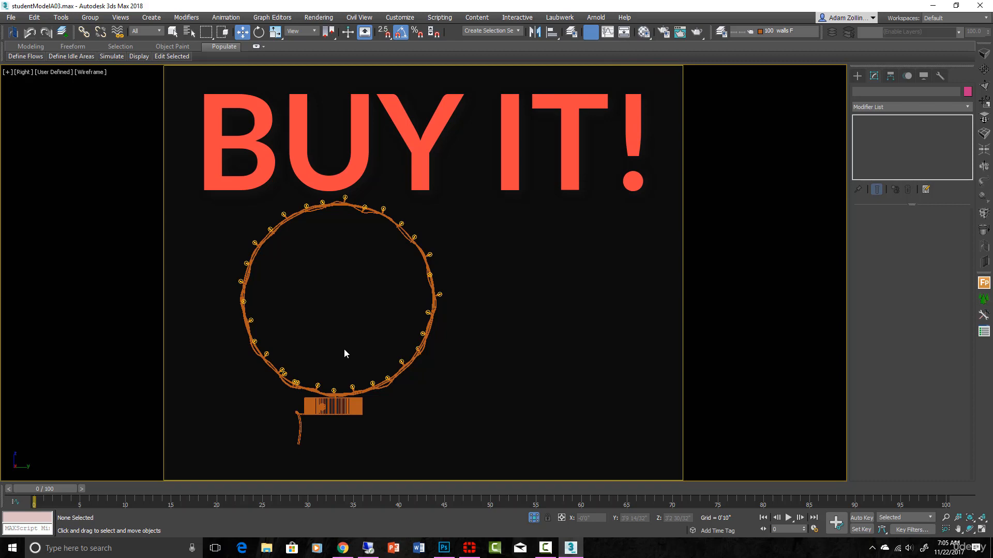
Step: Examine the string-light ring and its cylindrical base, including from an angled shaded view, ending in the right view
{"action": "scroll", "coordinate": [344, 354], "scroll_direction": "up", "scroll_amount": 5}
{"action": "scroll", "coordinate": [400, 371], "scroll_direction": "down", "scroll_amount": 2}
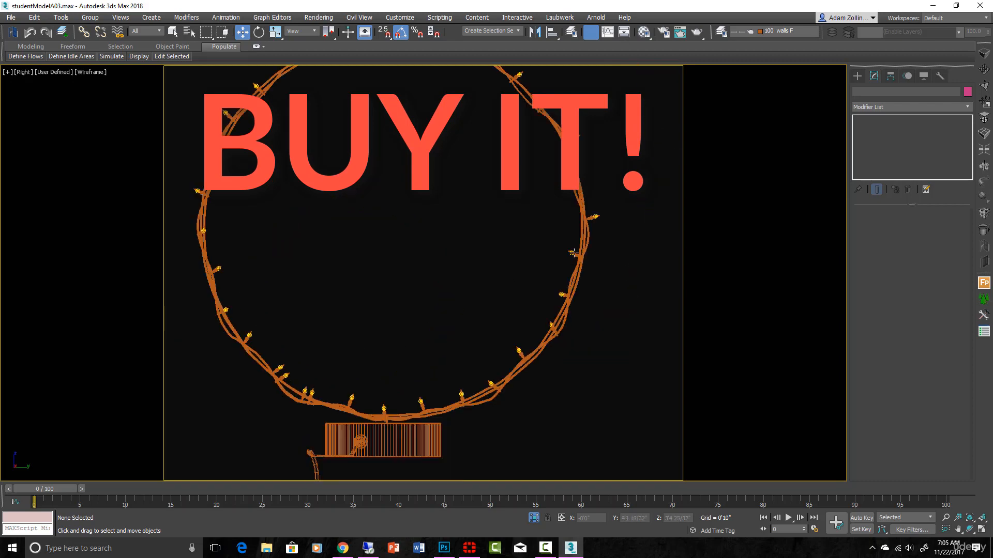
{"action": "scroll", "coordinate": [573, 253], "scroll_direction": "down", "scroll_amount": 2}
{"action": "middle_click_drag", "start_coordinate": [542, 252], "coordinate": [449, 255]}
{"action": "scroll", "coordinate": [367, 383], "scroll_direction": "up", "scroll_amount": 2}
{"action": "left_click", "coordinate": [366, 379]}
{"action": "middle_click_drag", "start_coordinate": [366, 379], "coordinate": [384, 383], "text": "alt"}
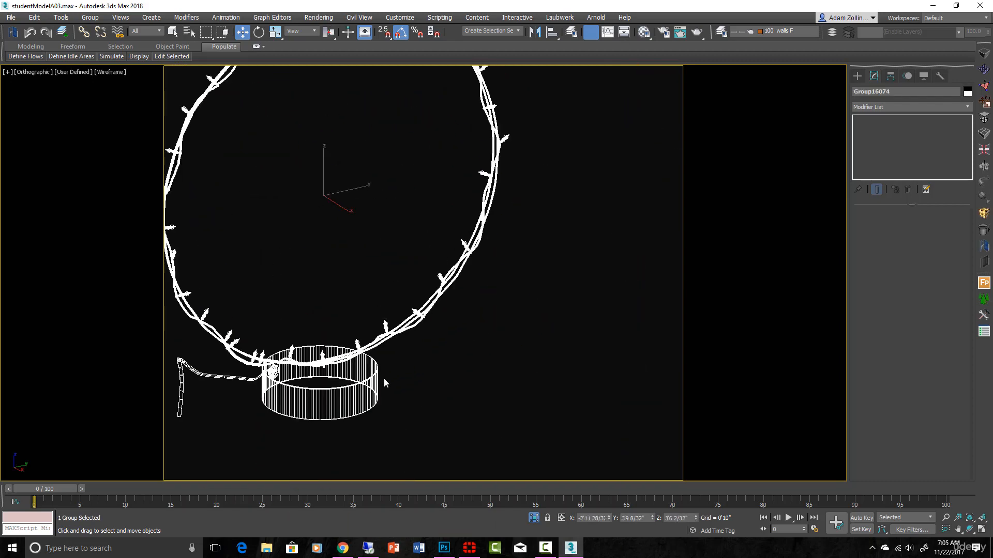
{"action": "key", "text": "F3"}
{"action": "left_click", "coordinate": [432, 372]}
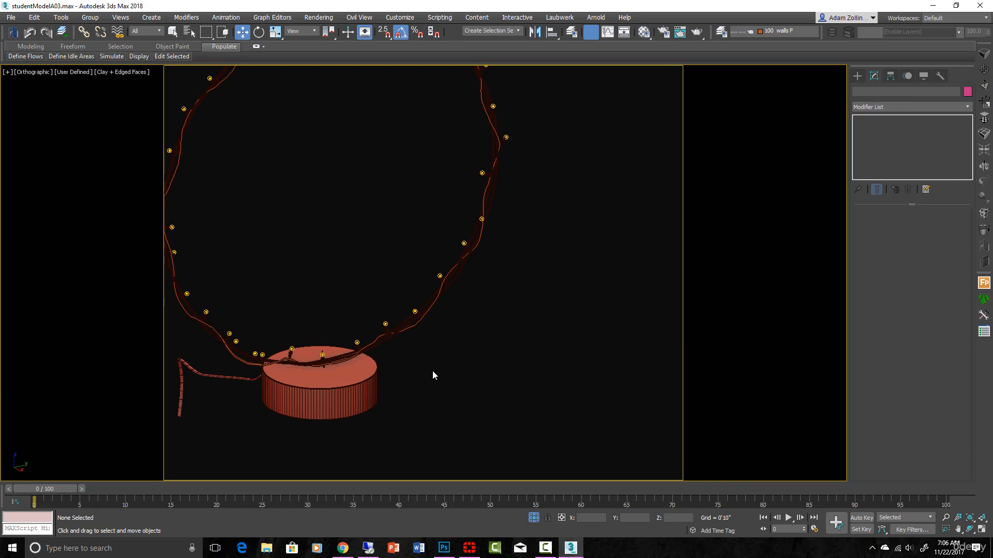
{"action": "key", "text": "r"}
{"action": "key", "text": "z"}
{"action": "scroll", "coordinate": [616, 345], "scroll_direction": "up", "scroll_amount": 2}
{"action": "middle_click_drag", "start_coordinate": [617, 345], "coordinate": [591, 373]}
{"action": "scroll", "coordinate": [592, 372], "scroll_direction": "down", "scroll_amount": 2}
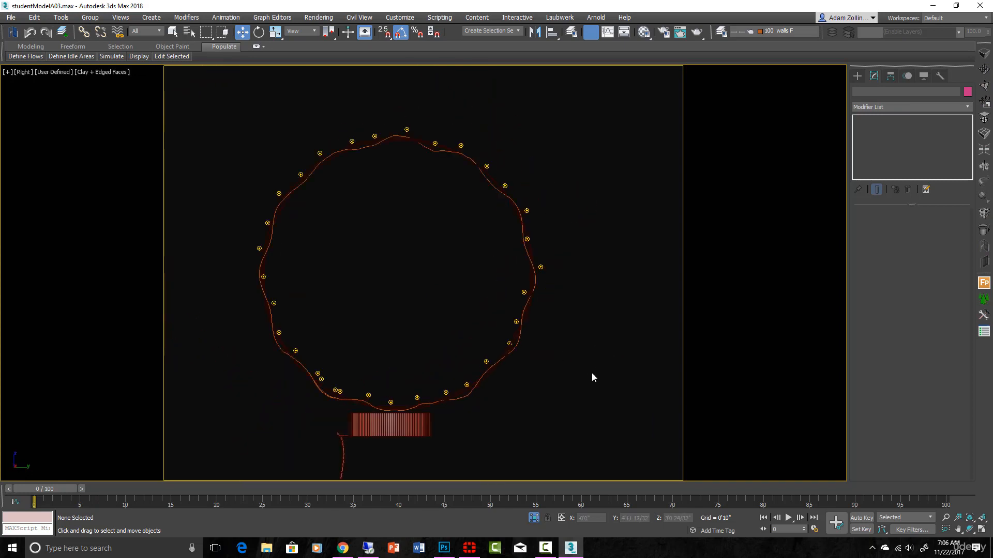
Step: Display the right view in wireframe and turn off its safe frame
{"action": "key", "text": "F3"}
{"action": "key", "text": "shift+f"}
{"action": "scroll", "coordinate": [590, 361], "scroll_direction": "down", "scroll_amount": 3}
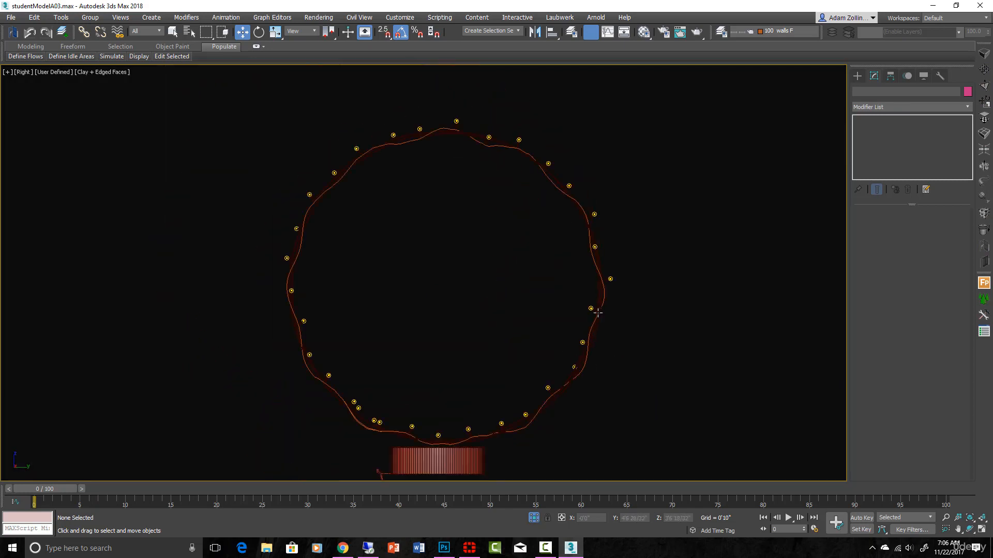
{"action": "scroll", "coordinate": [366, 398], "scroll_direction": "up", "scroll_amount": 2}
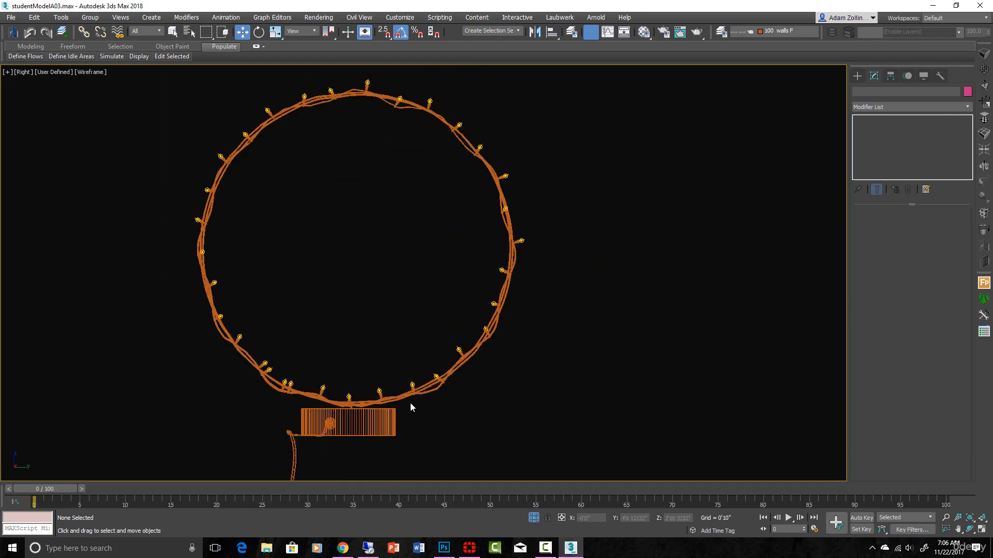
Step: Draw a circle spline with a radius of about 0'11 5/32" beside the light ring in the right view
{"action": "left_click", "coordinate": [858, 77]}
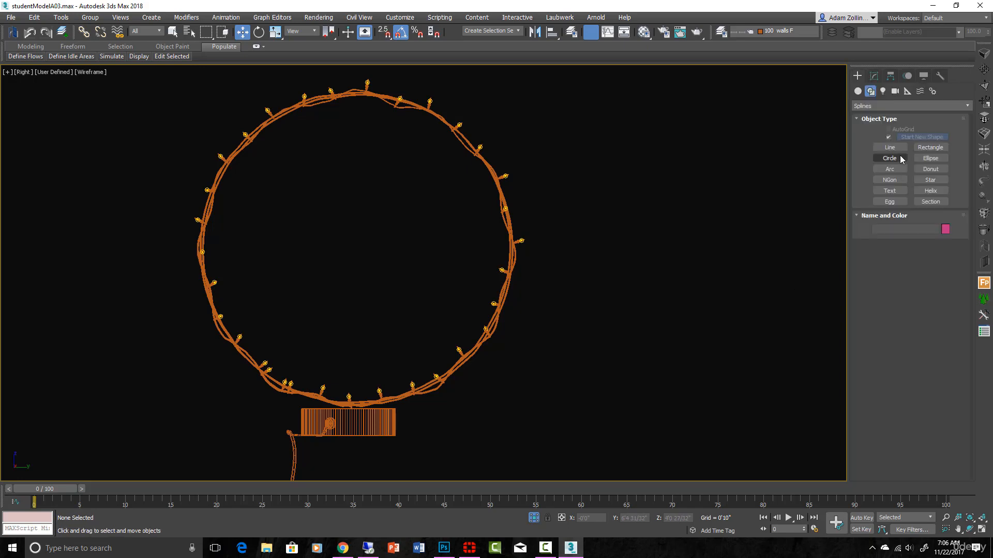
{"action": "left_click", "coordinate": [889, 158]}
{"action": "scroll", "coordinate": [522, 226], "scroll_direction": "down", "scroll_amount": 4}
{"action": "middle_click_drag", "start_coordinate": [523, 226], "coordinate": [436, 243]}
{"action": "scroll", "coordinate": [436, 243], "scroll_direction": "up", "scroll_amount": 3}
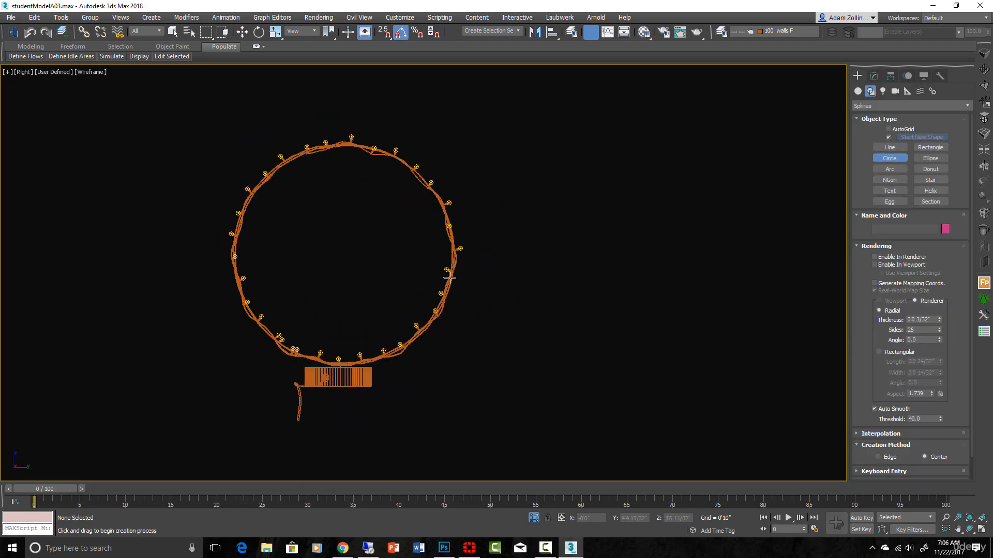
{"action": "left_click_drag", "start_coordinate": [606, 249], "coordinate": [606, 370]}
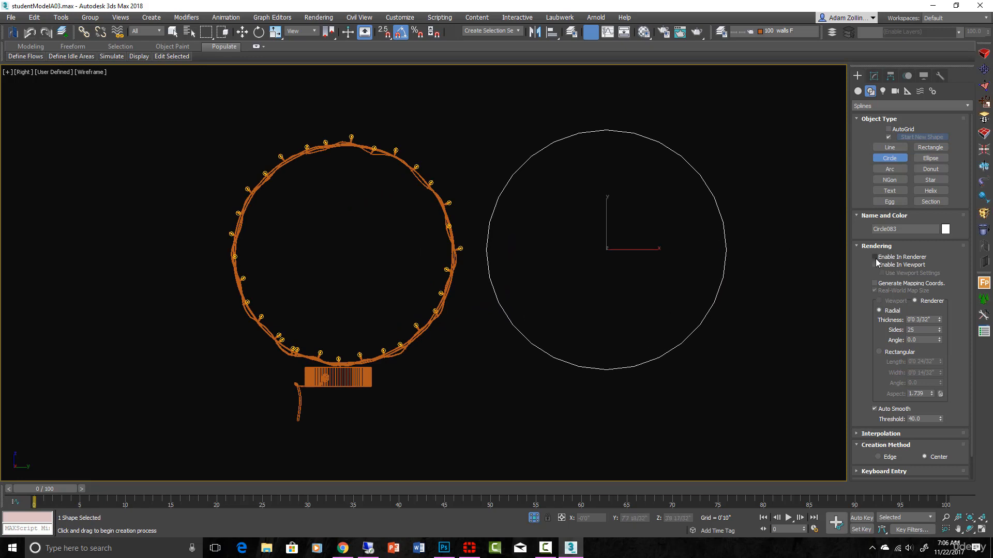
Step: Increase the circle's interpolation steps to smooth its outline, and end circle creation
{"action": "left_click", "coordinate": [881, 433]}
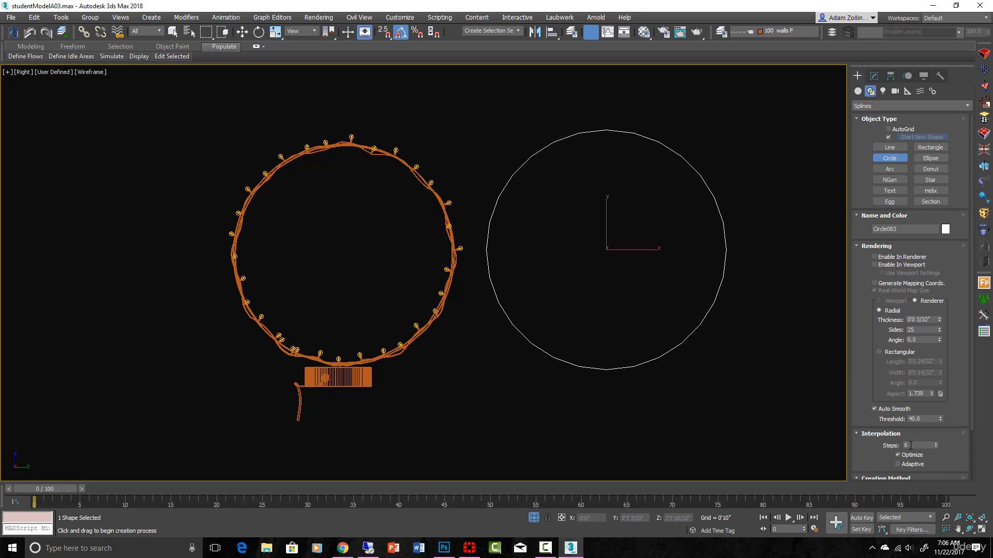
{"action": "left_click", "coordinate": [936, 444]}
{"action": "key", "text": "w"}
{"action": "scroll", "coordinate": [576, 208], "scroll_direction": "up", "scroll_amount": 2}
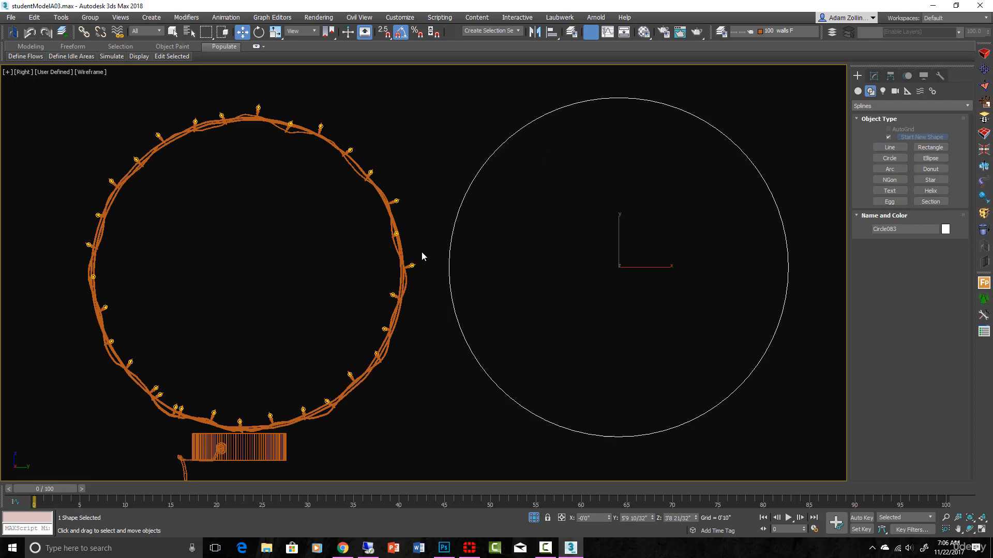
Step: Inspect the intertwined wires of the light ring up close in a shaded orbited view, ending in the right view
{"action": "middle_click_drag", "start_coordinate": [421, 253], "coordinate": [445, 181], "text": "alt"}
{"action": "scroll", "coordinate": [439, 231], "scroll_direction": "up", "scroll_amount": 2}
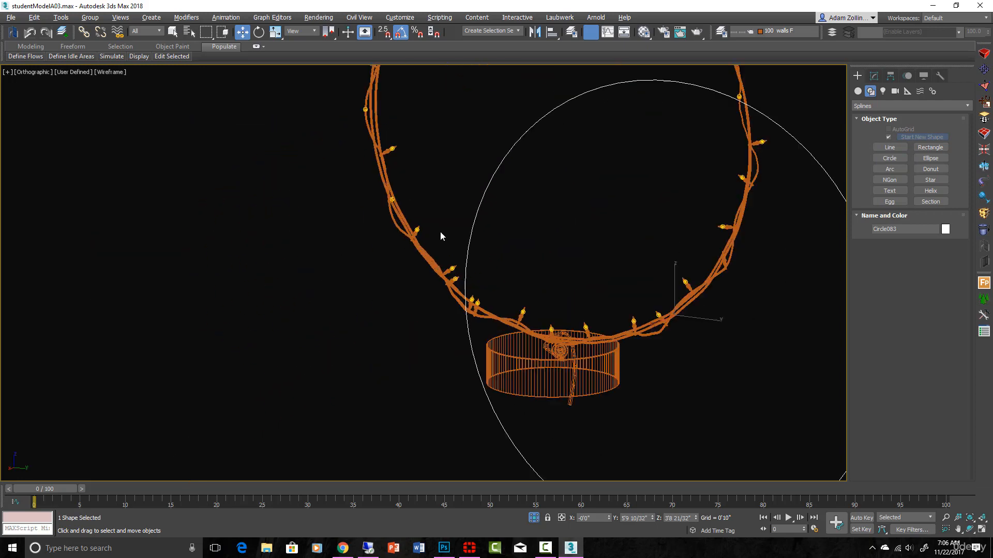
{"action": "key", "text": "F3"}
{"action": "scroll", "coordinate": [425, 237], "scroll_direction": "up", "scroll_amount": 2}
{"action": "middle_click_drag", "start_coordinate": [420, 236], "coordinate": [347, 425]}
{"action": "scroll", "coordinate": [334, 411], "scroll_direction": "up", "scroll_amount": 5}
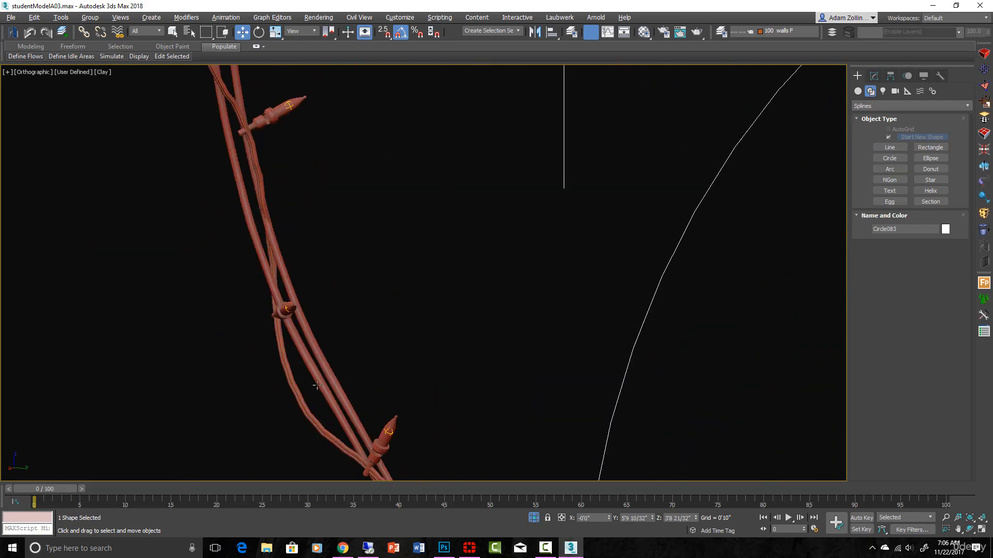
{"action": "scroll", "coordinate": [320, 368], "scroll_direction": "down", "scroll_amount": 8}
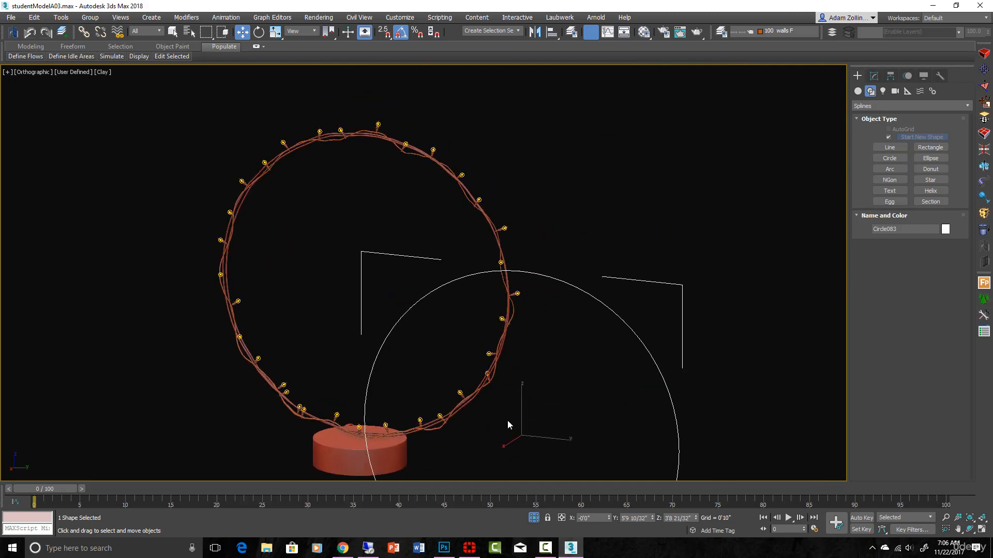
{"action": "scroll", "coordinate": [500, 403], "scroll_direction": "down", "scroll_amount": 2}
{"action": "middle_click_drag", "start_coordinate": [500, 403], "coordinate": [510, 222]}
{"action": "key", "text": "r"}
{"action": "key", "text": "z"}
{"action": "scroll", "coordinate": [429, 241], "scroll_direction": "down", "scroll_amount": 2}
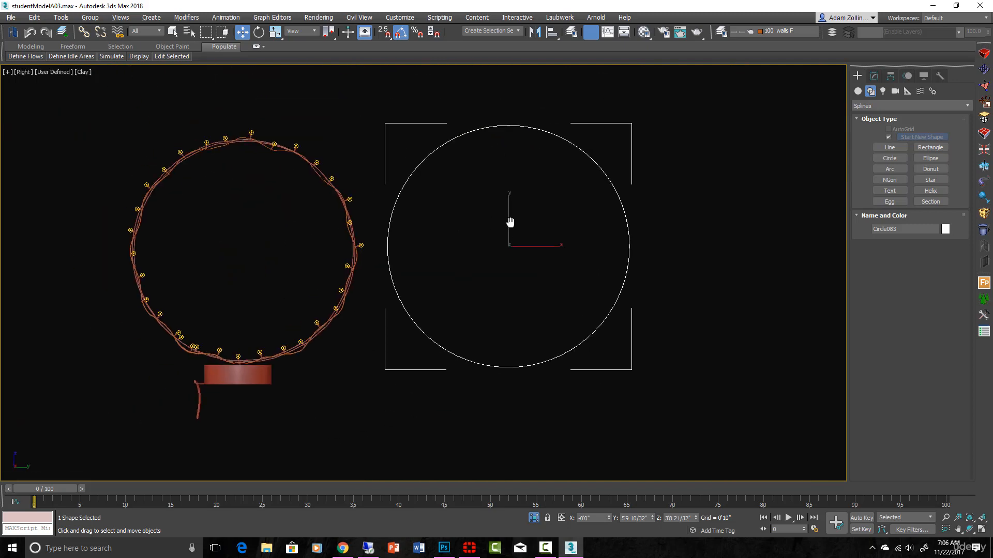
Step: Select the light ring group and inspect one bulb and its socket up close, shaded and with edged faces
{"action": "scroll", "coordinate": [324, 162], "scroll_direction": "up", "scroll_amount": 5}
{"action": "scroll", "coordinate": [417, 189], "scroll_direction": "up", "scroll_amount": 4}
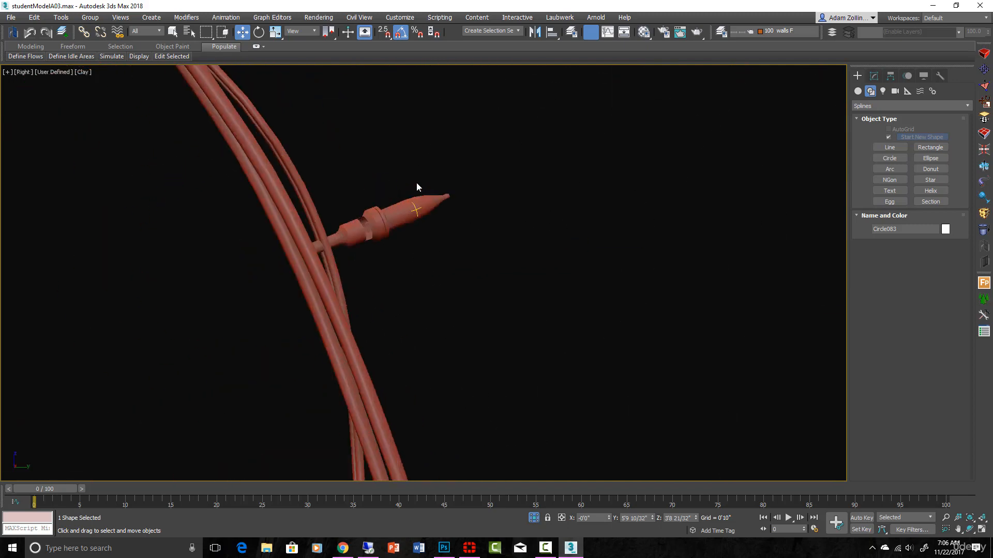
{"action": "left_click", "coordinate": [402, 212]}
{"action": "scroll", "coordinate": [383, 220], "scroll_direction": "up", "scroll_amount": 4}
{"action": "scroll", "coordinate": [342, 237], "scroll_direction": "up", "scroll_amount": 3}
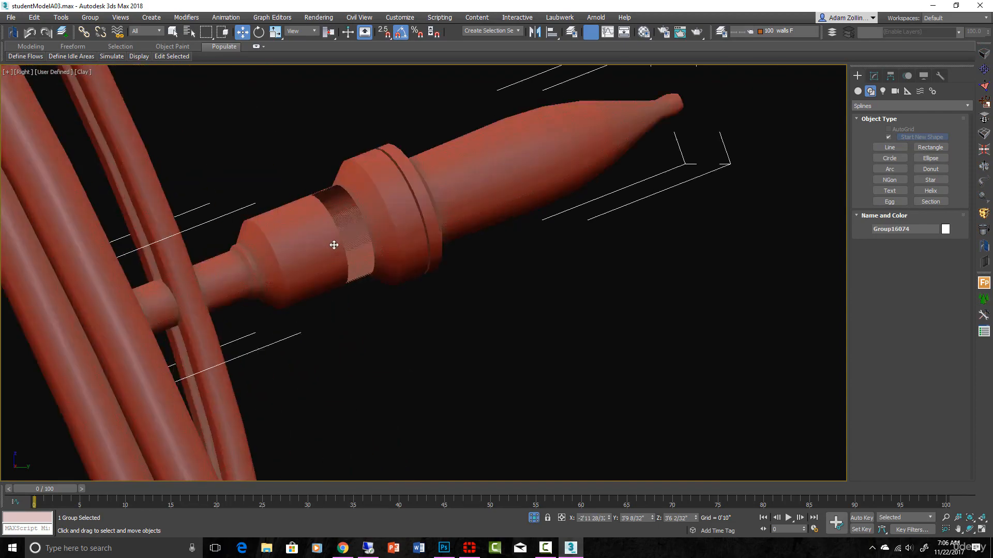
{"action": "scroll", "coordinate": [333, 246], "scroll_direction": "up", "scroll_amount": 1}
{"action": "key", "text": "F4"}
{"action": "scroll", "coordinate": [394, 211], "scroll_direction": "down", "scroll_amount": 5}
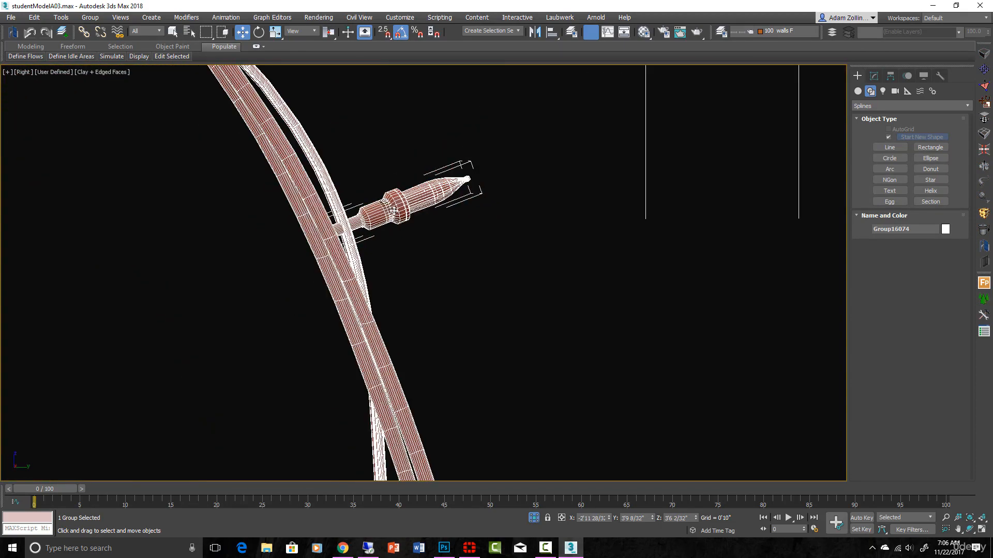
Step: Inspect the filament and internal geometry of the bulb in wireframe from an orbited view
{"action": "key", "text": "F3"}
{"action": "scroll", "coordinate": [394, 211], "scroll_direction": "down", "scroll_amount": 3}
{"action": "scroll", "coordinate": [330, 253], "scroll_direction": "up", "scroll_amount": 8}
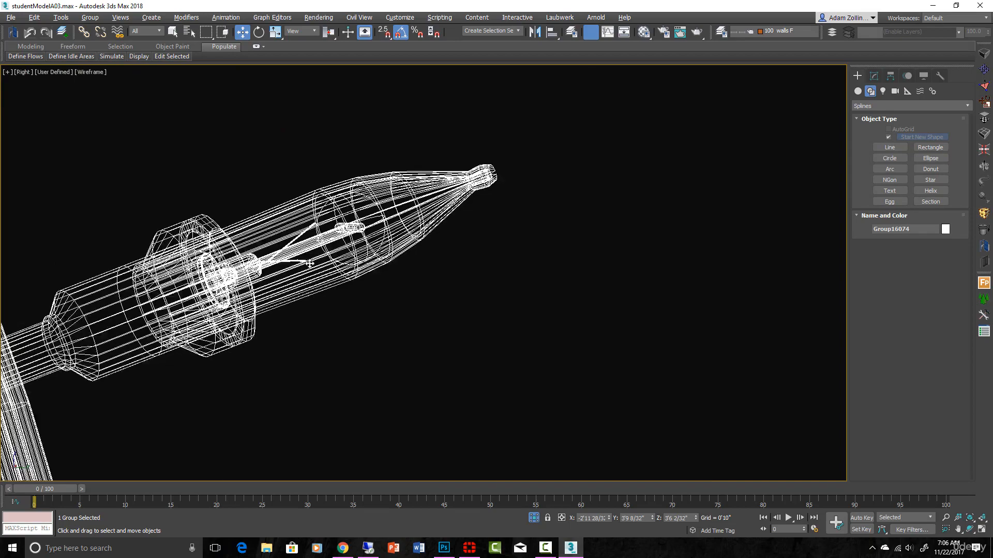
{"action": "middle_click_drag", "start_coordinate": [309, 264], "coordinate": [451, 474], "text": "alt"}
{"action": "scroll", "coordinate": [326, 286], "scroll_direction": "down", "scroll_amount": 5}
{"action": "scroll", "coordinate": [411, 381], "scroll_direction": "up", "scroll_amount": 5}
{"action": "scroll", "coordinate": [376, 305], "scroll_direction": "up", "scroll_amount": 2}
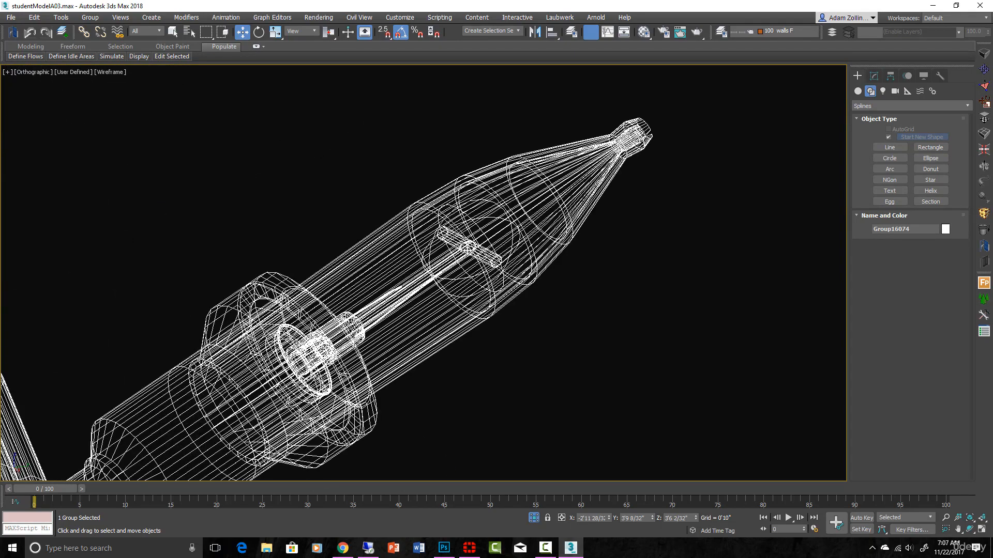
{"action": "scroll", "coordinate": [468, 249], "scroll_direction": "down", "scroll_amount": 4}
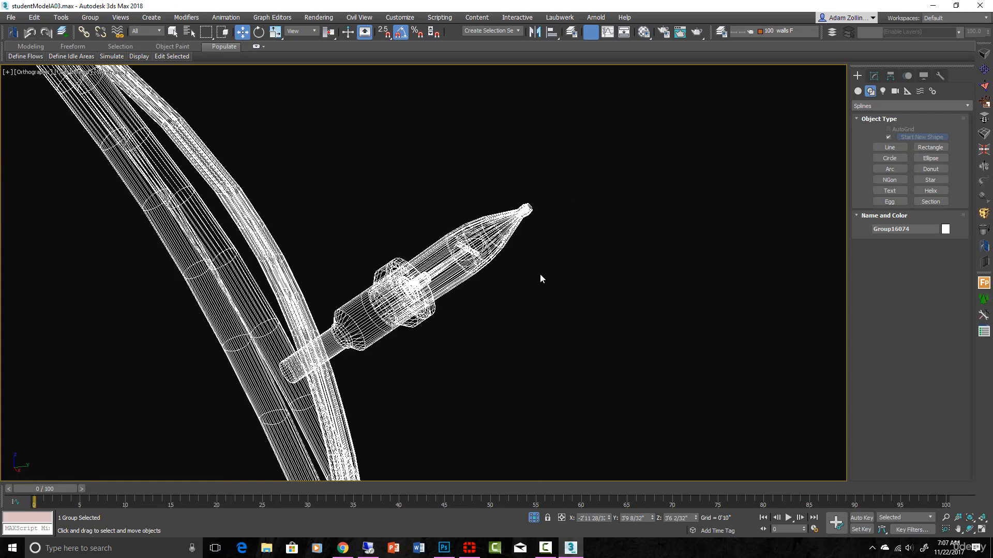
{"action": "scroll", "coordinate": [413, 333], "scroll_direction": "up", "scroll_amount": 2}
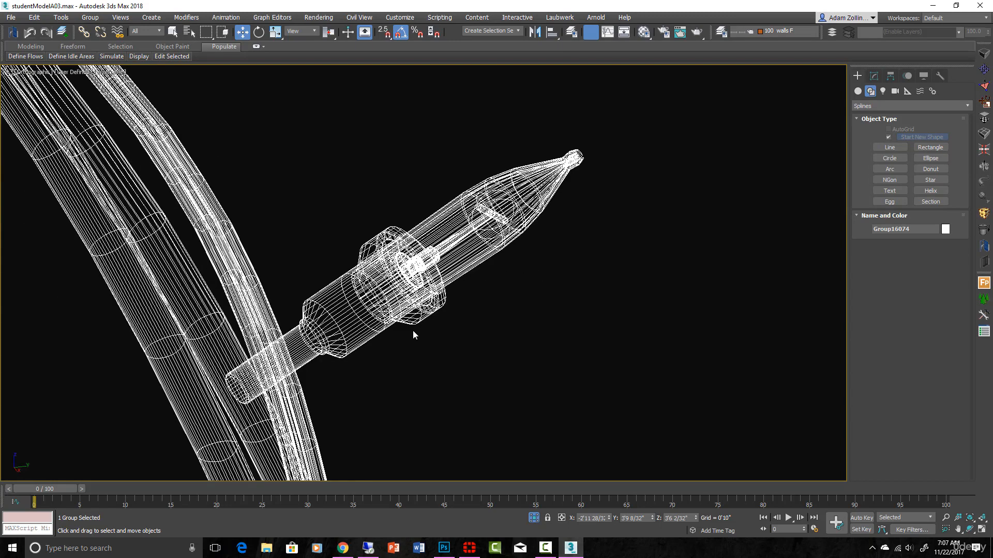
{"action": "middle_click_drag", "start_coordinate": [437, 311], "coordinate": [369, 321]}
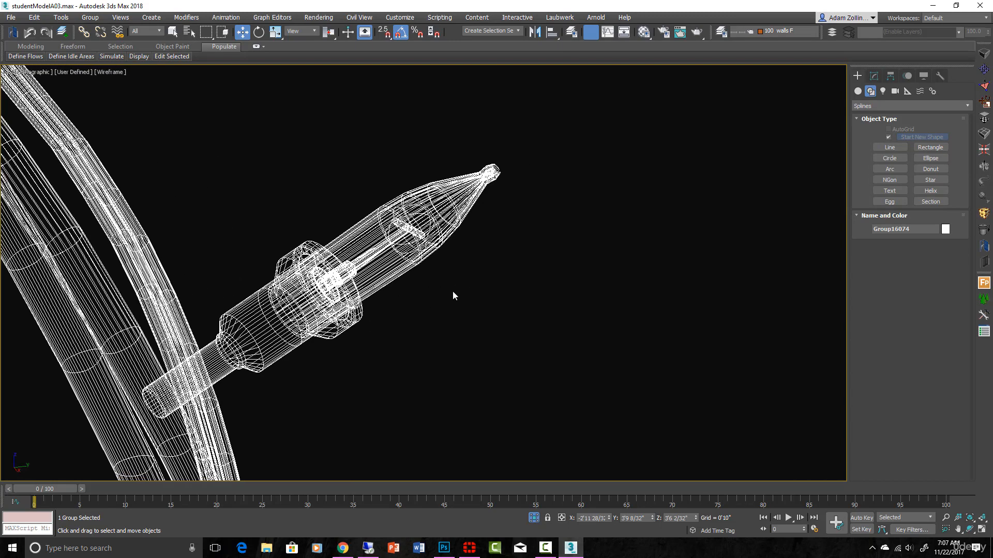
{"action": "scroll", "coordinate": [452, 290], "scroll_direction": "down", "scroll_amount": 5}
{"action": "middle_click_drag", "start_coordinate": [527, 291], "coordinate": [257, 217]}
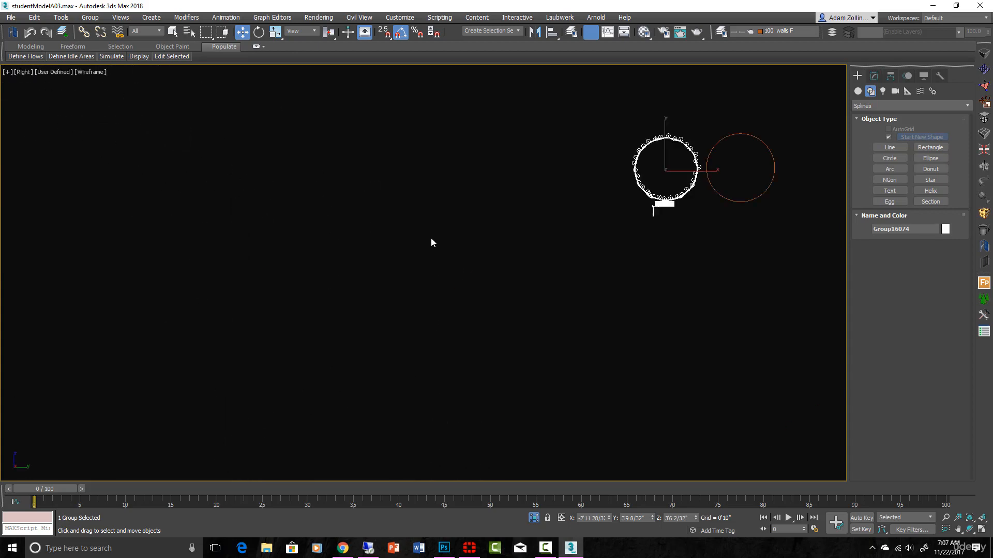
Step: Select the circle beside the light ring and open its parameters for modification
{"action": "key", "text": "z"}
{"action": "scroll", "coordinate": [586, 277], "scroll_direction": "down", "scroll_amount": 3}
{"action": "middle_click_drag", "start_coordinate": [582, 277], "coordinate": [534, 271]}
{"action": "scroll", "coordinate": [533, 271], "scroll_direction": "up", "scroll_amount": 3}
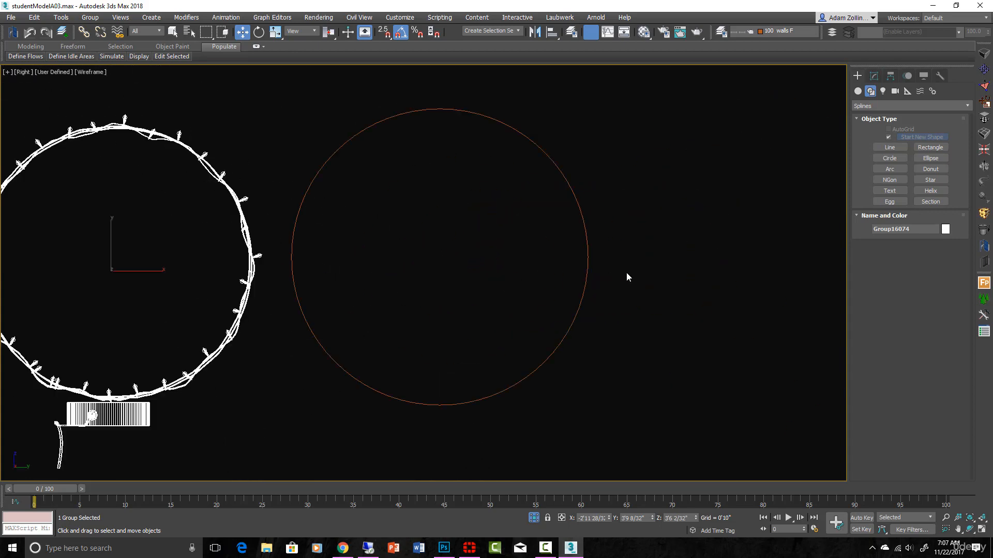
{"action": "left_click_drag", "start_coordinate": [625, 272], "coordinate": [475, 265]}
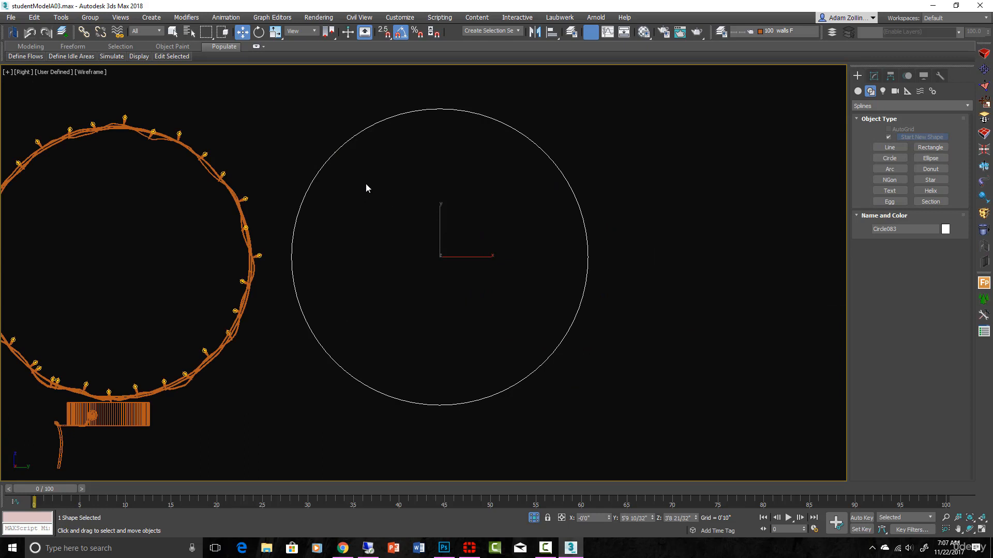
{"action": "left_click", "coordinate": [875, 75]}
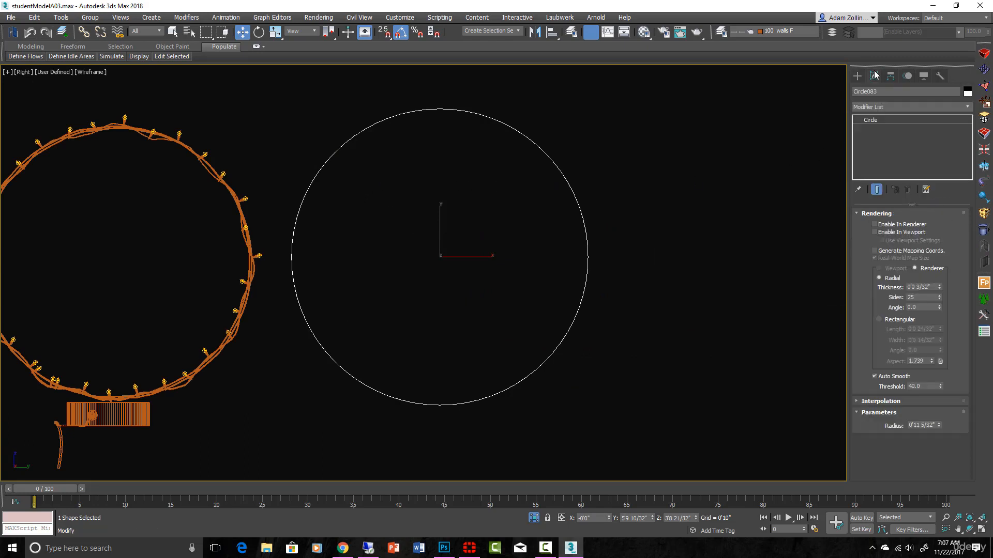
Step: Enable the circle spline's tube thickness in both the renderer and the viewport, and check its segments up close
{"action": "left_click", "coordinate": [875, 232]}
{"action": "scroll", "coordinate": [591, 247], "scroll_direction": "up", "scroll_amount": 5}
{"action": "scroll", "coordinate": [569, 248], "scroll_direction": "up", "scroll_amount": 3}
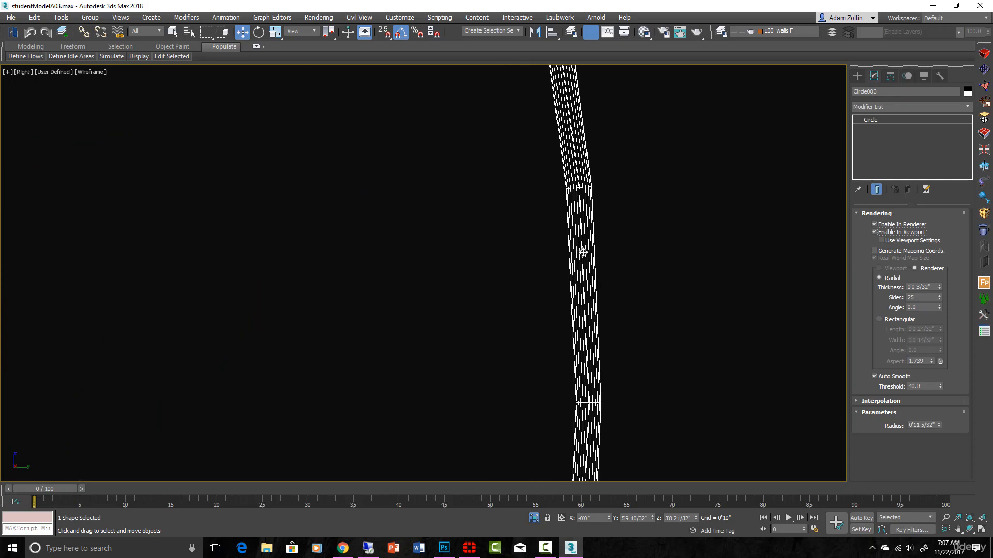
{"action": "scroll", "coordinate": [583, 251], "scroll_direction": "down", "scroll_amount": 3}
{"action": "scroll", "coordinate": [585, 232], "scroll_direction": "up", "scroll_amount": 3}
{"action": "scroll", "coordinate": [588, 215], "scroll_direction": "down", "scroll_amount": 2}
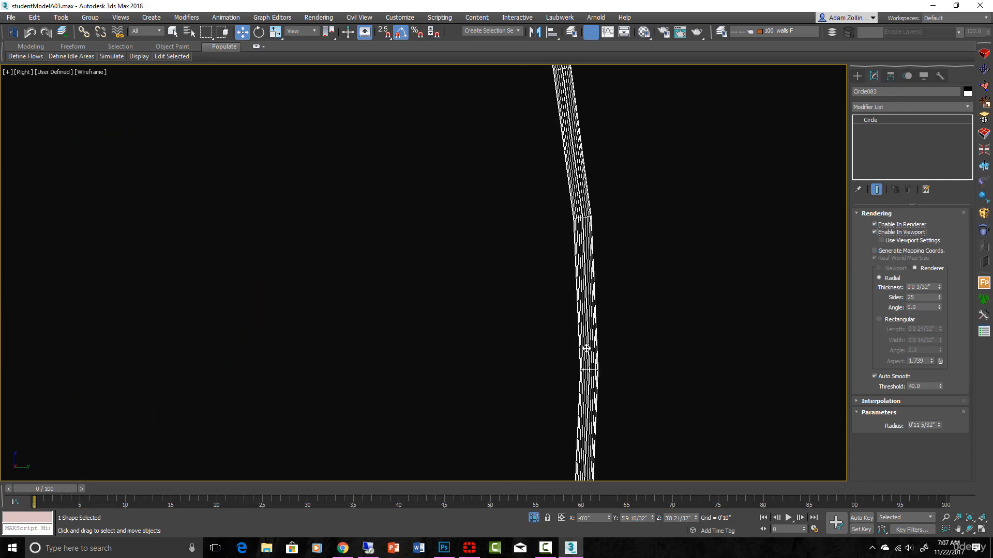
Step: Increase the circle's interpolation steps to smooth its curve, and deselect it
{"action": "left_click", "coordinate": [886, 402]}
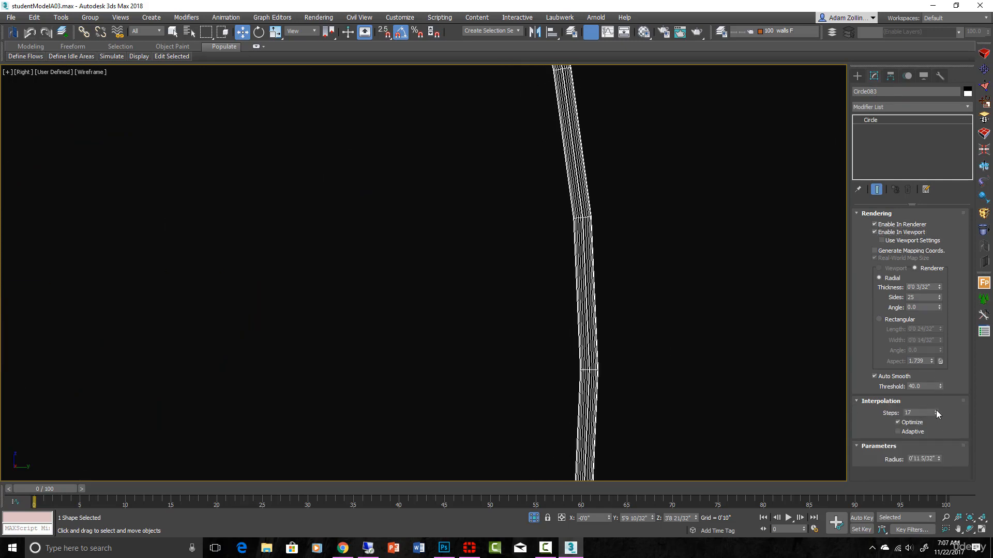
{"action": "left_click", "coordinate": [936, 411]}
{"action": "left_click", "coordinate": [936, 411]}
{"action": "left_click_drag", "start_coordinate": [936, 411], "coordinate": [931, 384]}
{"action": "left_click", "coordinate": [607, 288]}
Step: Switch the view to shaded display and compare the smoothed circle with the reference light ring
{"action": "scroll", "coordinate": [608, 274], "scroll_direction": "down", "scroll_amount": 5}
{"action": "key", "text": "F3"}
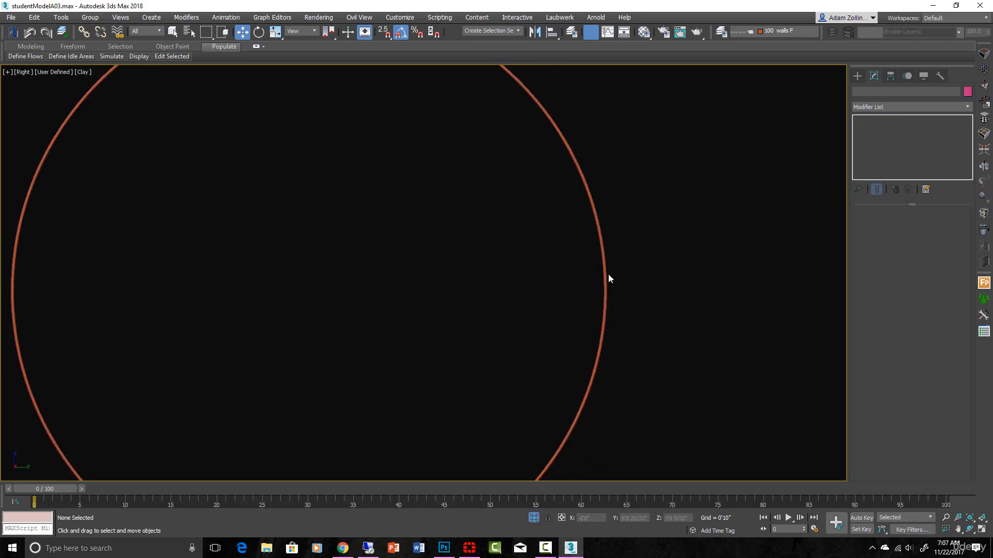
{"action": "key", "text": "F4"}
{"action": "key", "text": "F4"}
{"action": "scroll", "coordinate": [605, 272], "scroll_direction": "down", "scroll_amount": 5}
{"action": "middle_click_drag", "start_coordinate": [605, 271], "coordinate": [633, 278]}
{"action": "scroll", "coordinate": [636, 211], "scroll_direction": "up", "scroll_amount": 6}
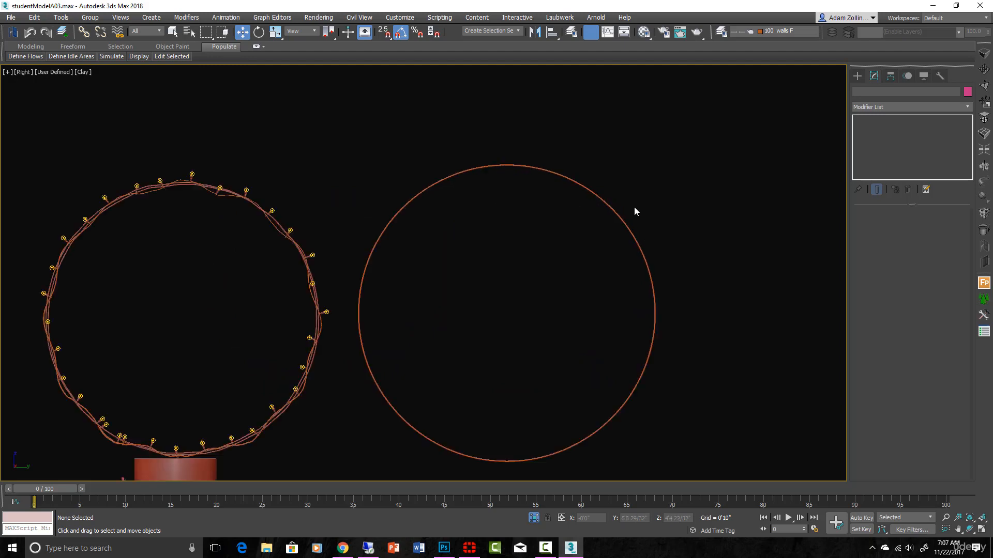
{"action": "middle_click_drag", "start_coordinate": [340, 295], "coordinate": [424, 265]}
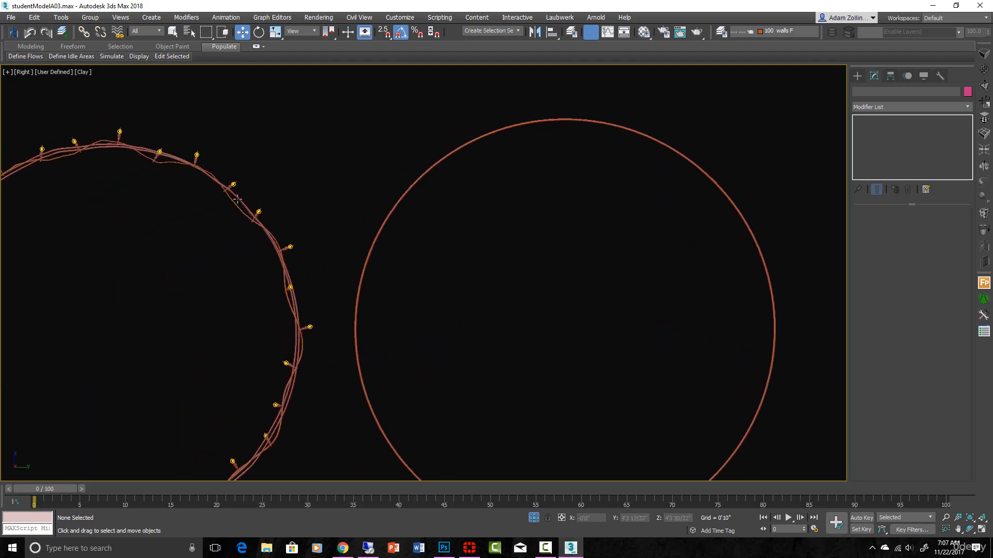
Step: Draw a helix inside the circle with radii of about 2 16/32" and 17/32" and a height of about 1 20/32"
{"action": "left_click", "coordinate": [858, 75]}
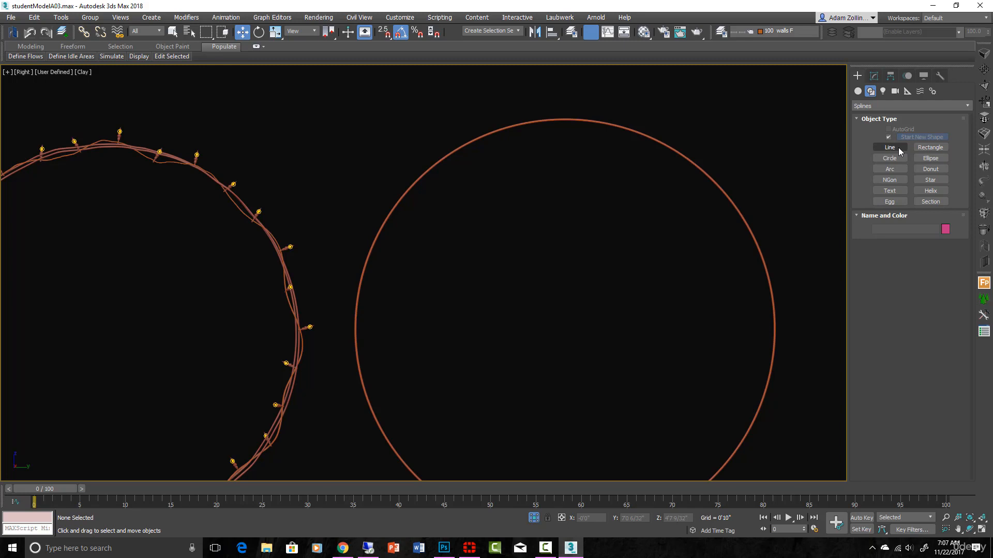
{"action": "left_click", "coordinate": [931, 191]}
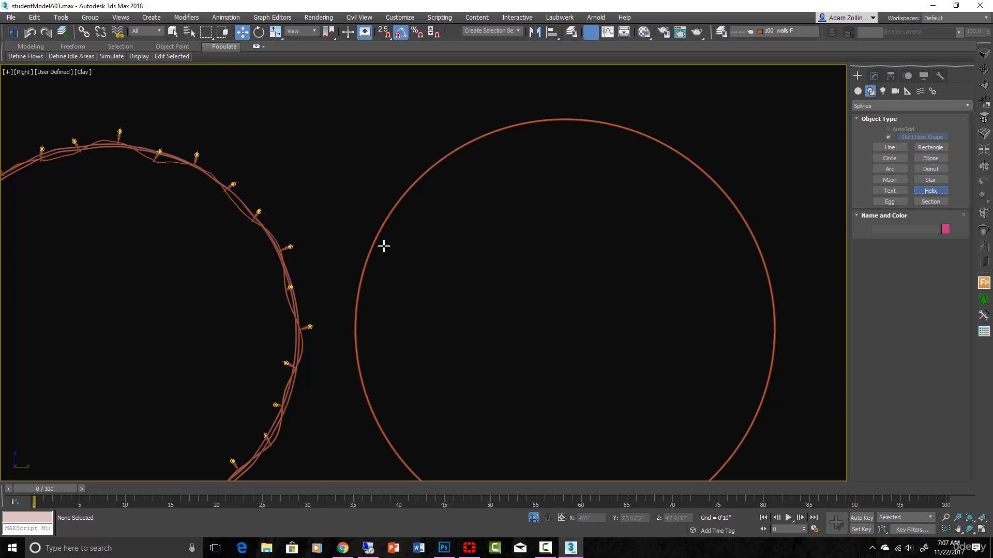
{"action": "left_click_drag", "start_coordinate": [442, 291], "coordinate": [483, 302]}
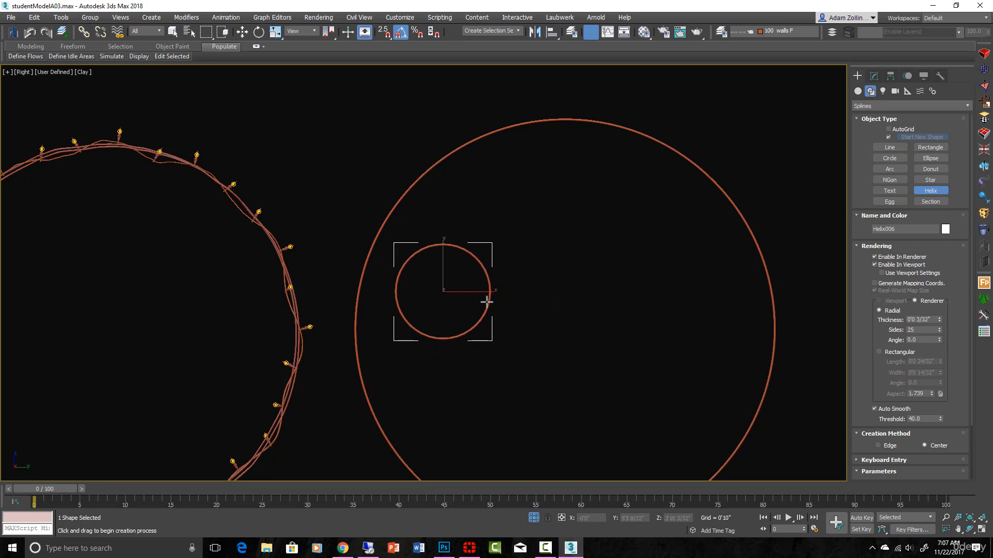
{"action": "left_click", "coordinate": [445, 281]}
{"action": "left_click", "coordinate": [468, 309]}
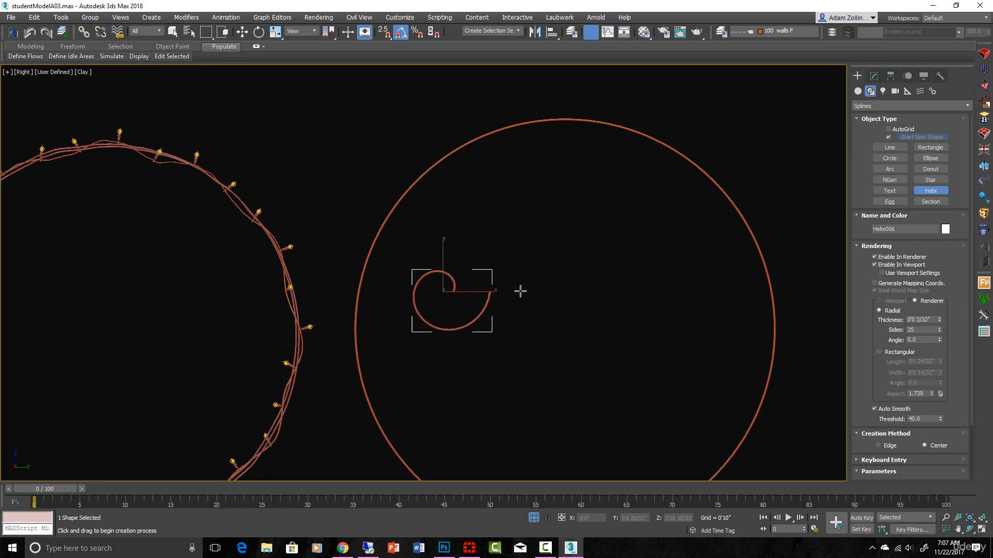
{"action": "scroll", "coordinate": [491, 249], "scroll_direction": "down", "scroll_amount": 4}
{"action": "middle_click_drag", "start_coordinate": [491, 258], "coordinate": [474, 290], "text": "alt"}
{"action": "scroll", "coordinate": [494, 300], "scroll_direction": "up", "scroll_amount": 4}
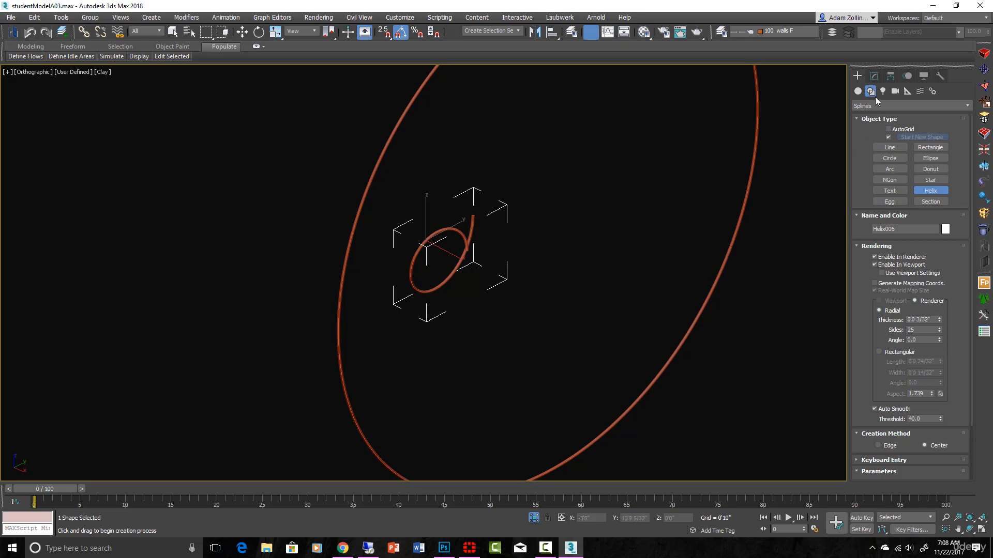
Step: Set both Radius 1 and Radius 2 of the helix to 0.5"
{"action": "left_click", "coordinate": [874, 76]}
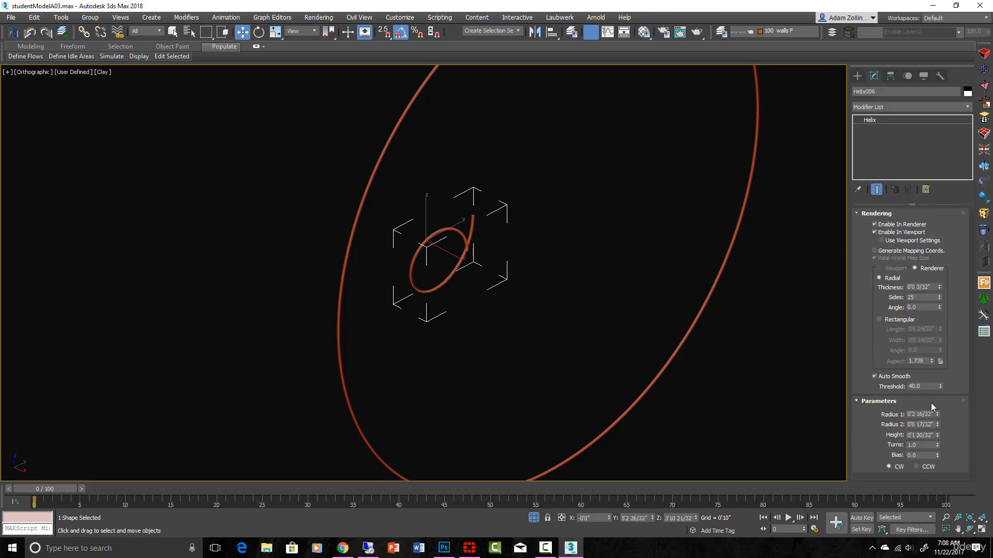
{"action": "left_click_drag", "start_coordinate": [937, 414], "coordinate": [851, 415]}
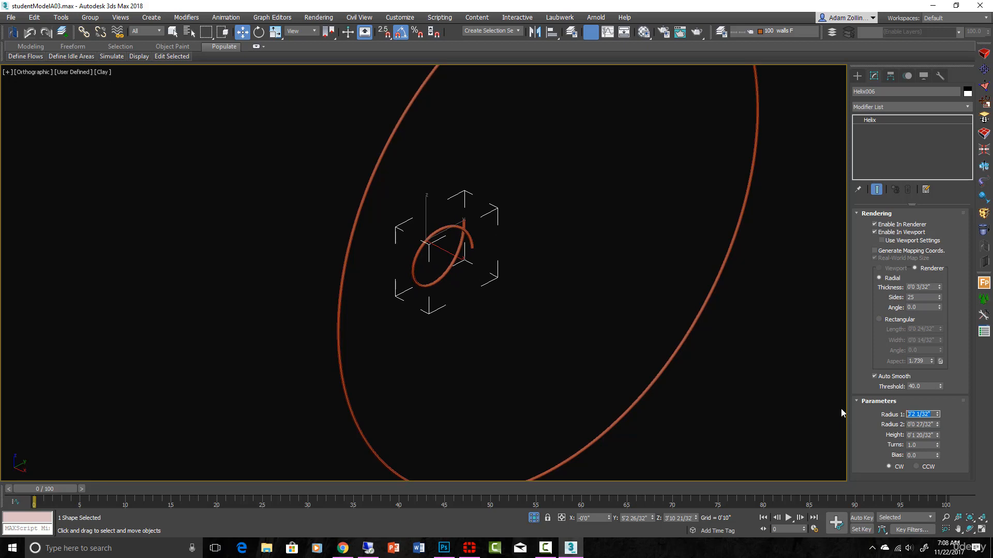
{"action": "type", "text": "0.5"}
{"action": "key", "text": "Return"}
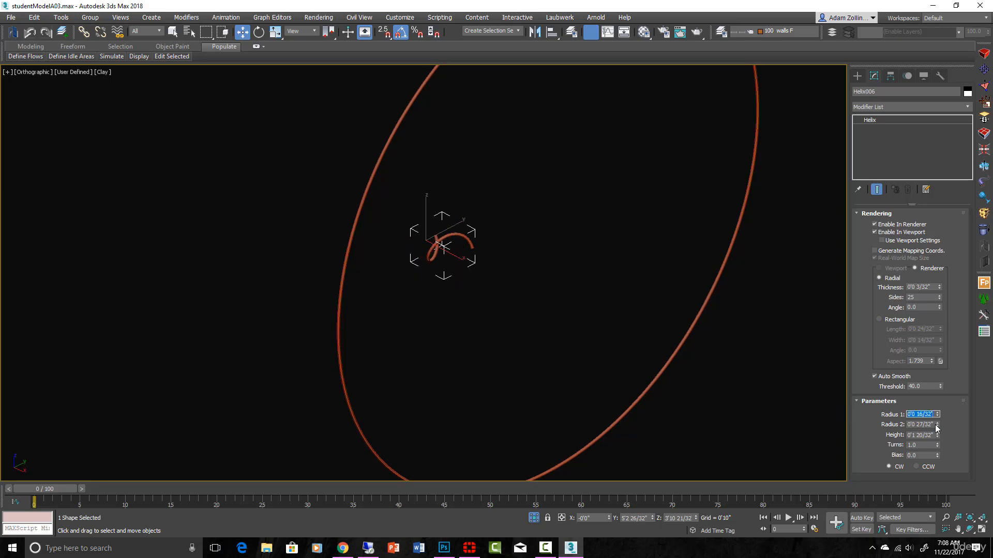
{"action": "left_click_drag", "start_coordinate": [933, 425], "coordinate": [837, 427]}
{"action": "type", "text": ".5"}
{"action": "type", "text": "\""}
{"action": "middle_click_drag", "start_coordinate": [482, 288], "coordinate": [481, 289], "text": "alt"}
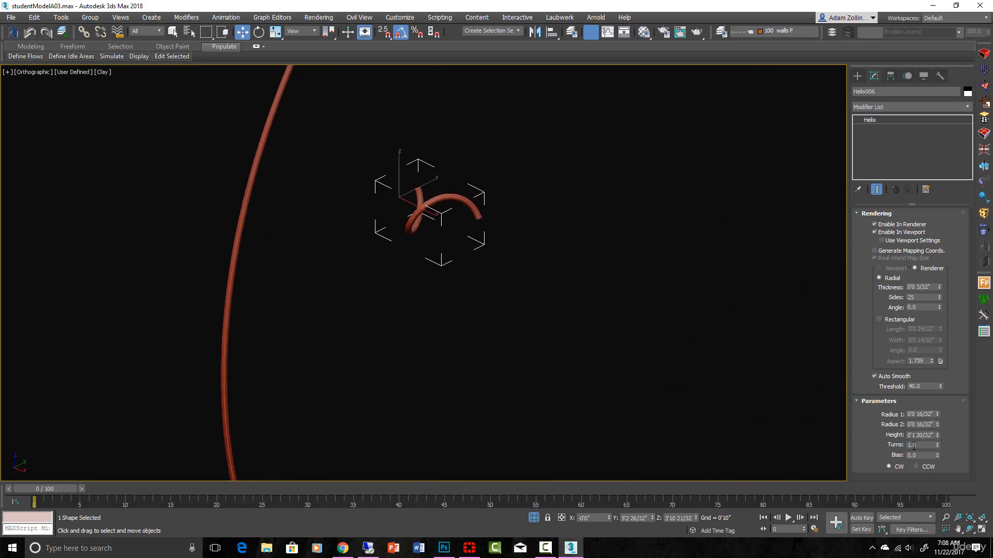
Step: Stretch the helix into a long wavy wire with a height of 3'6 8/32" and 9.628 turns
{"action": "left_click_drag", "start_coordinate": [938, 444], "coordinate": [872, 432]}
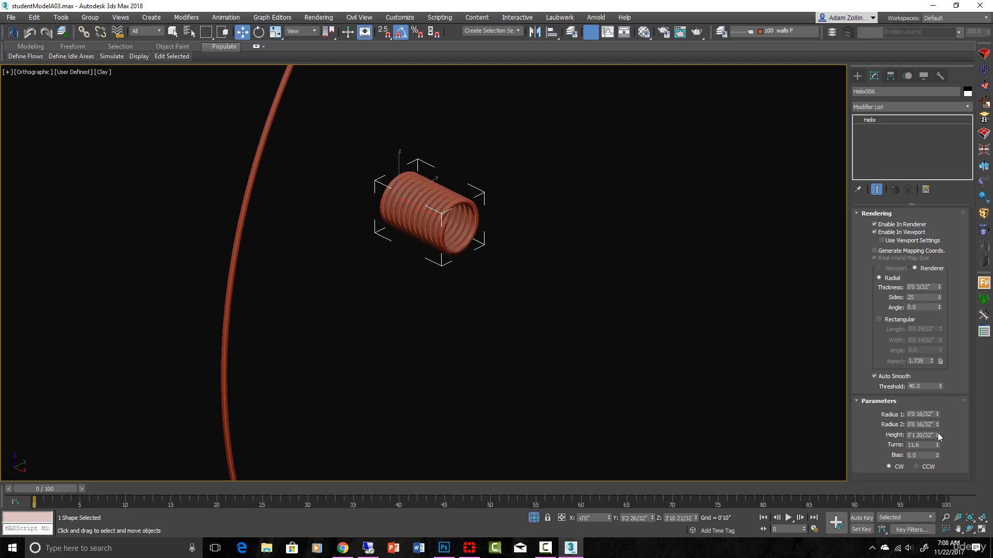
{"action": "left_click_drag", "start_coordinate": [938, 437], "coordinate": [874, 3]}
{"action": "scroll", "coordinate": [486, 268], "scroll_direction": "down", "scroll_amount": 7}
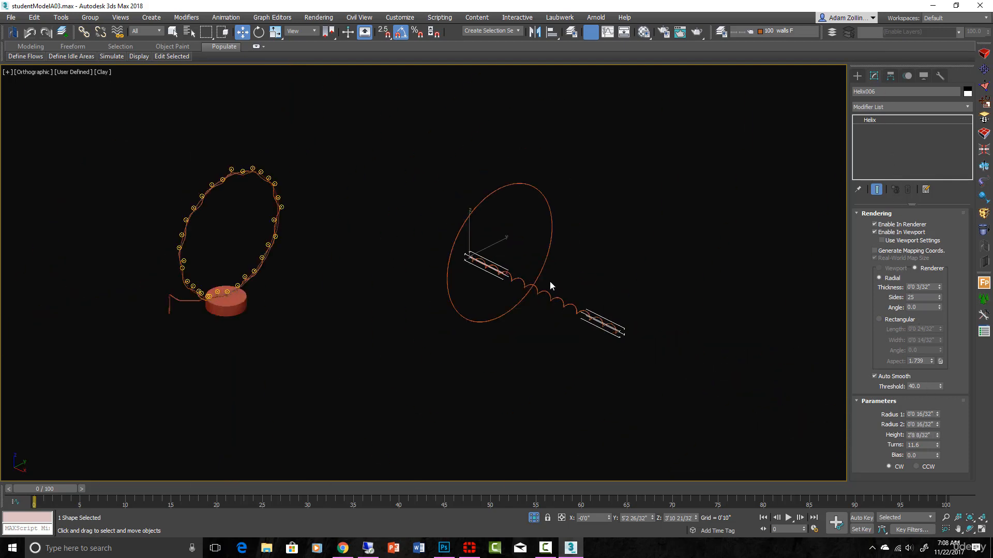
{"action": "middle_click_drag", "start_coordinate": [551, 282], "coordinate": [510, 258]}
{"action": "scroll", "coordinate": [510, 258], "scroll_direction": "up", "scroll_amount": 4}
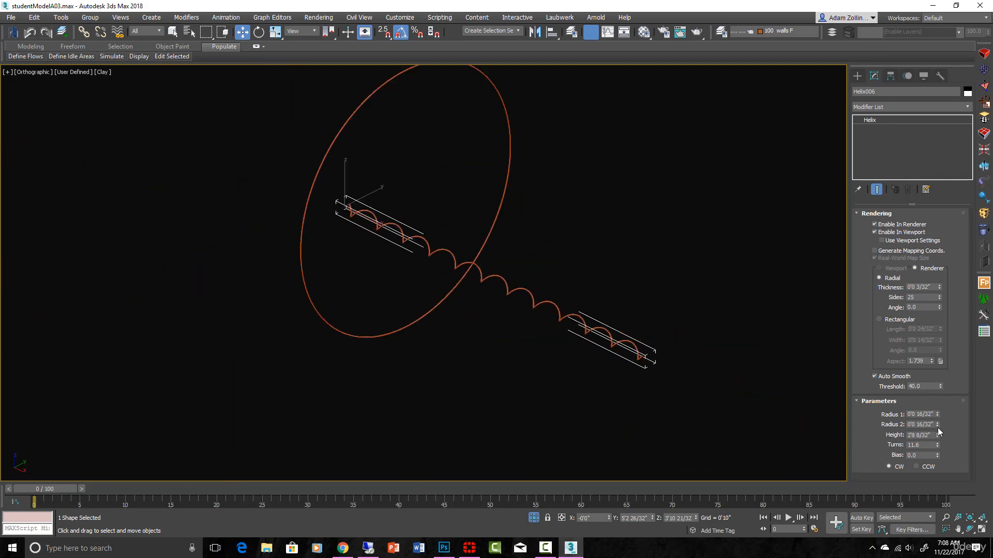
{"action": "left_click_drag", "start_coordinate": [935, 427], "coordinate": [935, 456]}
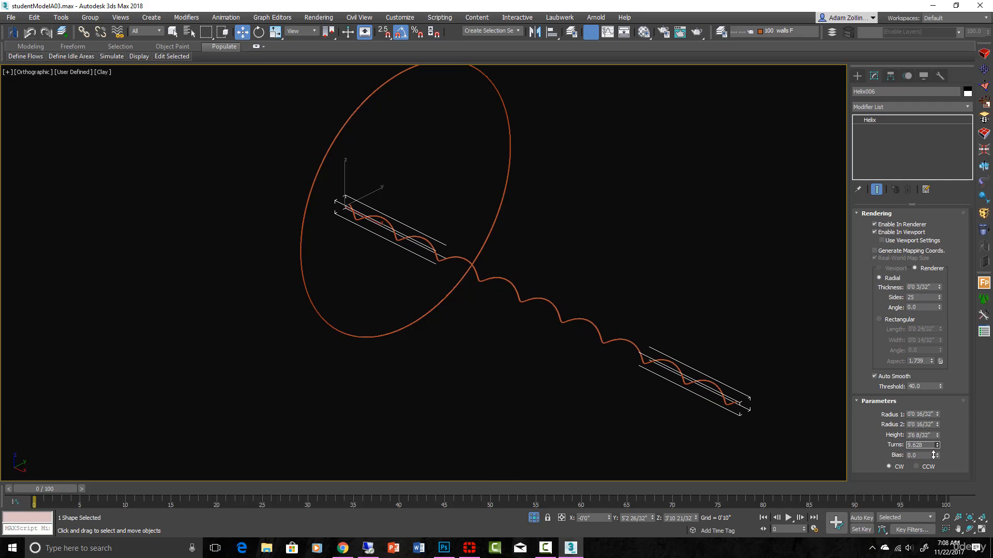
{"action": "scroll", "coordinate": [579, 305], "scroll_direction": "down", "scroll_amount": 5}
{"action": "scroll", "coordinate": [575, 300], "scroll_direction": "up", "scroll_amount": 3}
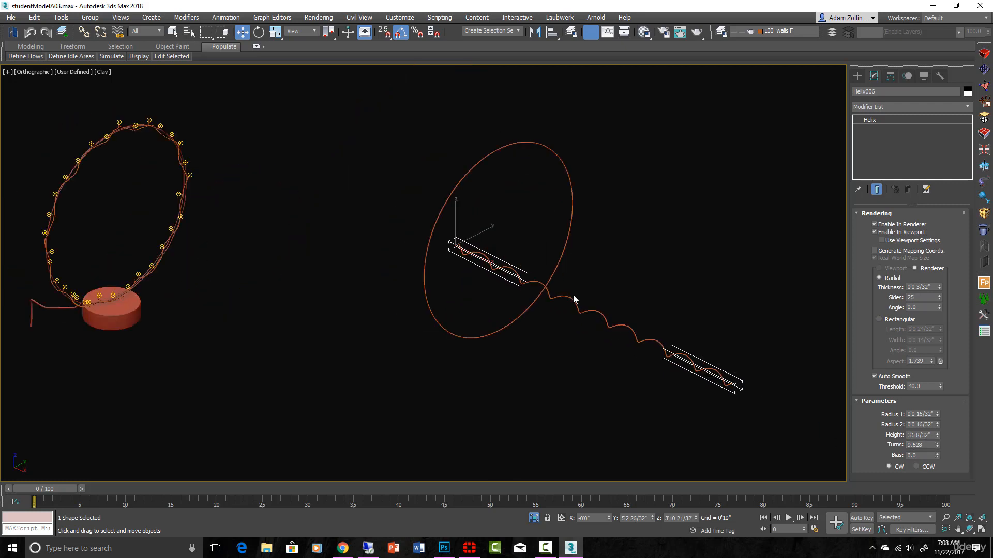
Step: Rotate the helix in the top view so its length runs parallel to the plane of the circle
{"action": "key", "text": "r"}
{"action": "scroll", "coordinate": [616, 281], "scroll_direction": "down", "scroll_amount": 4}
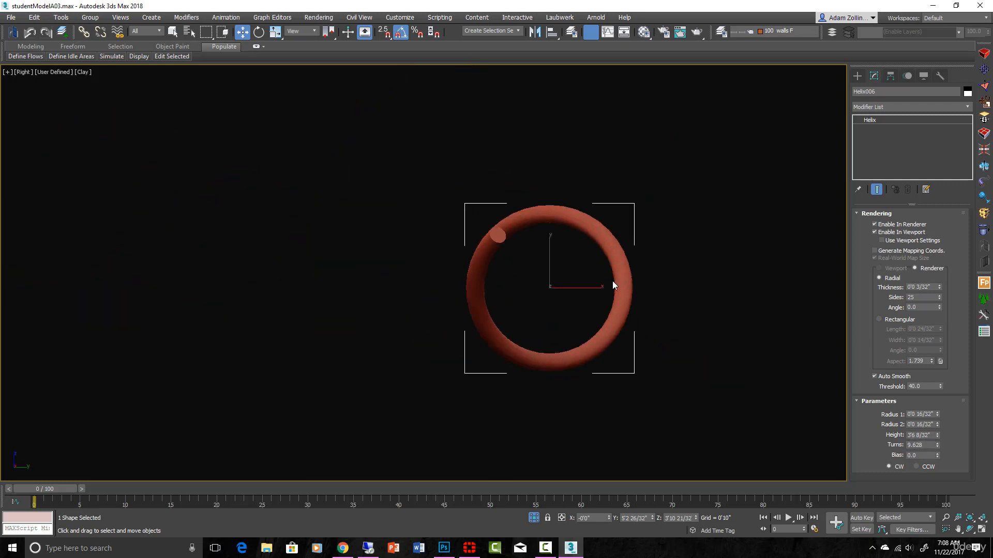
{"action": "key", "text": "t"}
{"action": "key", "text": "z"}
{"action": "scroll", "coordinate": [611, 280], "scroll_direction": "down", "scroll_amount": 2}
{"action": "middle_click_drag", "start_coordinate": [243, 274], "coordinate": [491, 296]}
{"action": "key", "text": "e"}
{"action": "left_click_drag", "start_coordinate": [489, 296], "coordinate": [535, 315]}
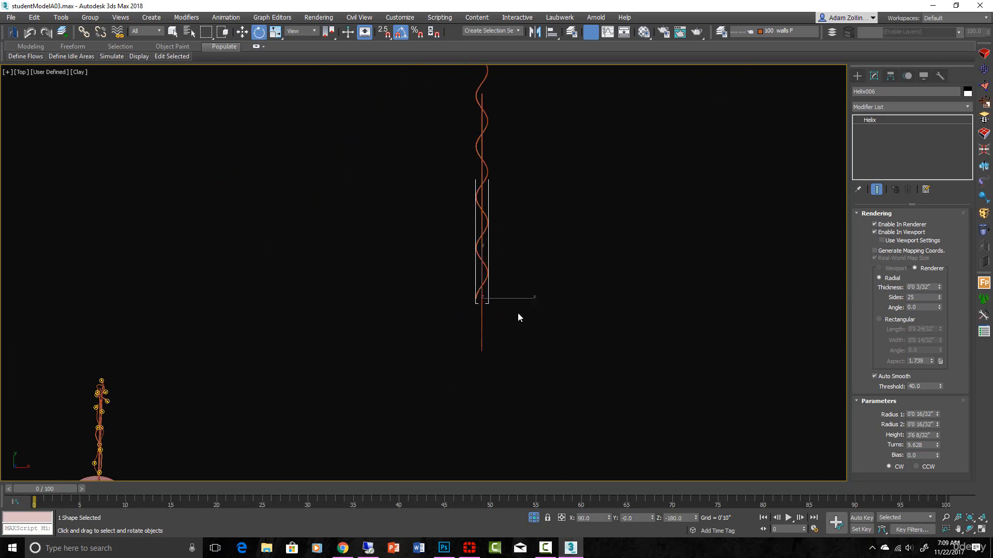
Step: Move the helix horizontally above the circle so it rests just over the circle's upper edge
{"action": "key", "text": "w"}
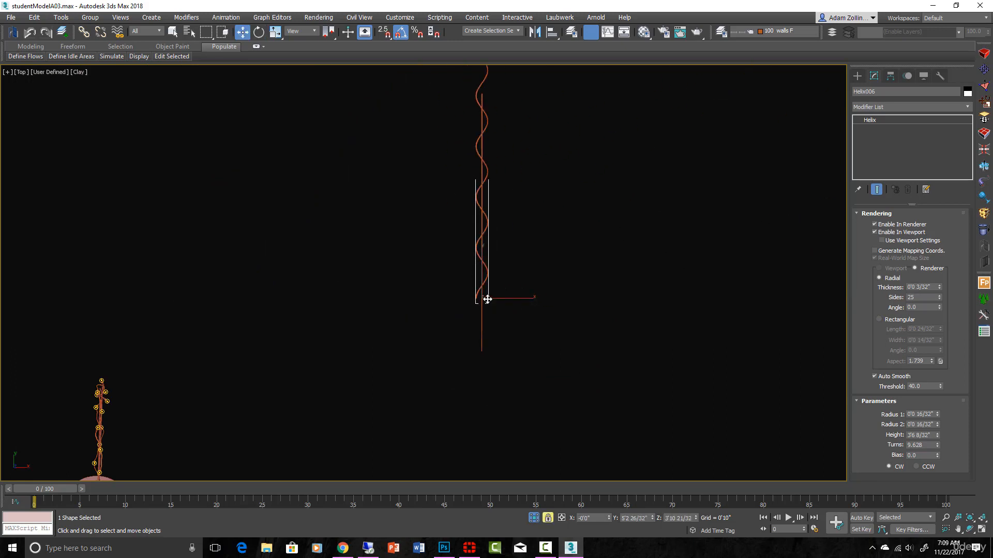
{"action": "left_click_drag", "start_coordinate": [488, 299], "coordinate": [490, 336]}
{"action": "key", "text": "r"}
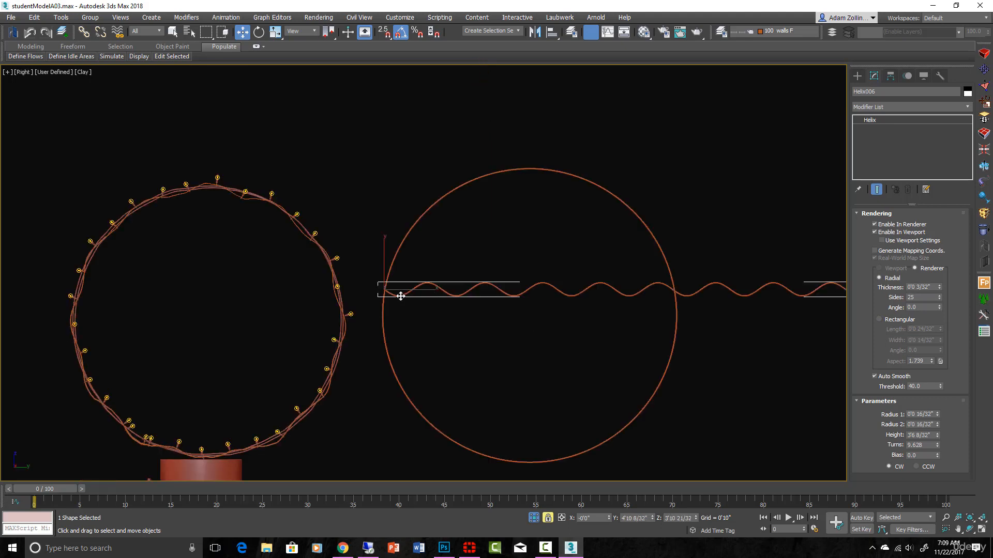
{"action": "left_click_drag", "start_coordinate": [401, 296], "coordinate": [287, 169]}
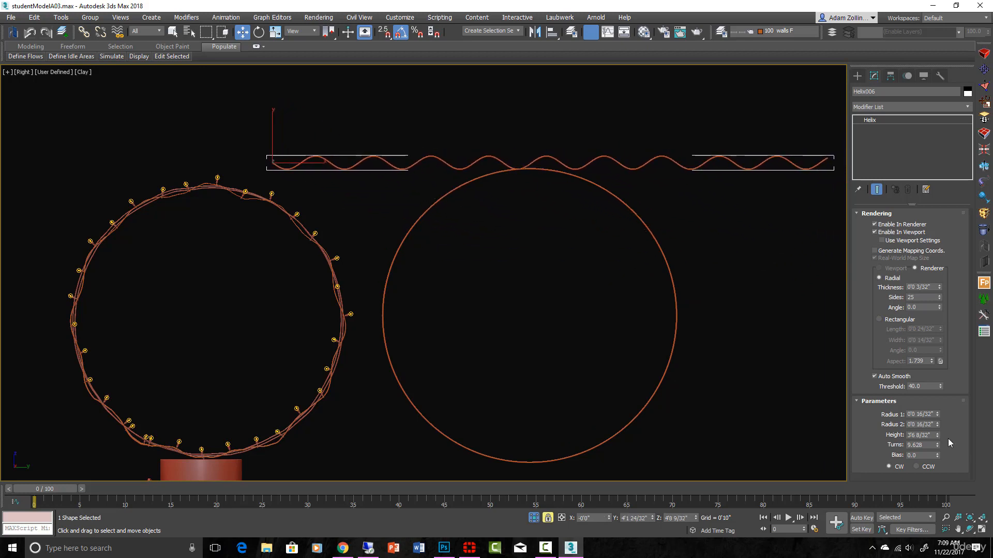
Step: Reduce both Radius 1 and Radius 2 of the helix to 8/32"
{"action": "double_click", "coordinate": [919, 414]}
{"action": "left_click_drag", "start_coordinate": [924, 425], "coordinate": [917, 425]}
{"action": "type", "text": "8"}
{"action": "key", "text": "Return"}
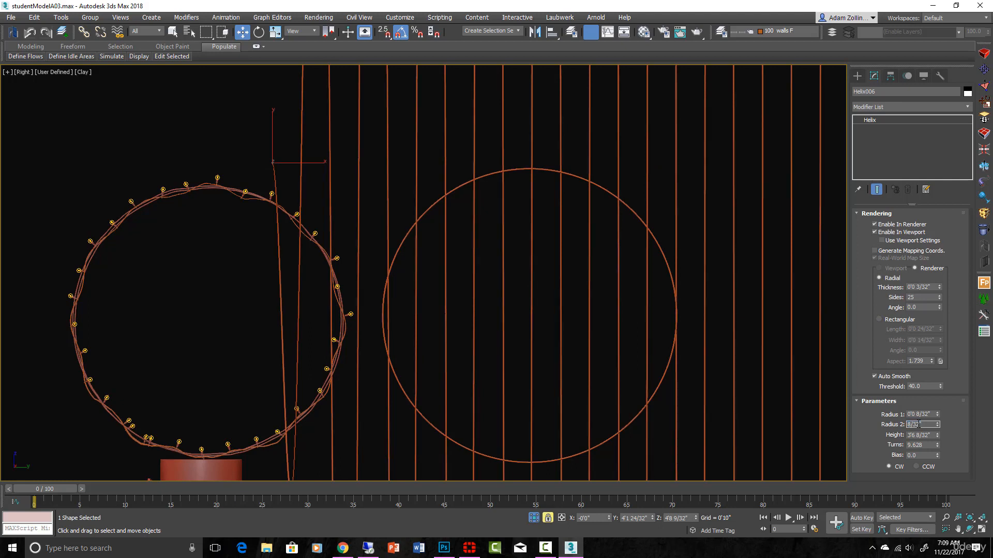
{"action": "type", "text": "8/32"}
{"action": "key", "text": "Return"}
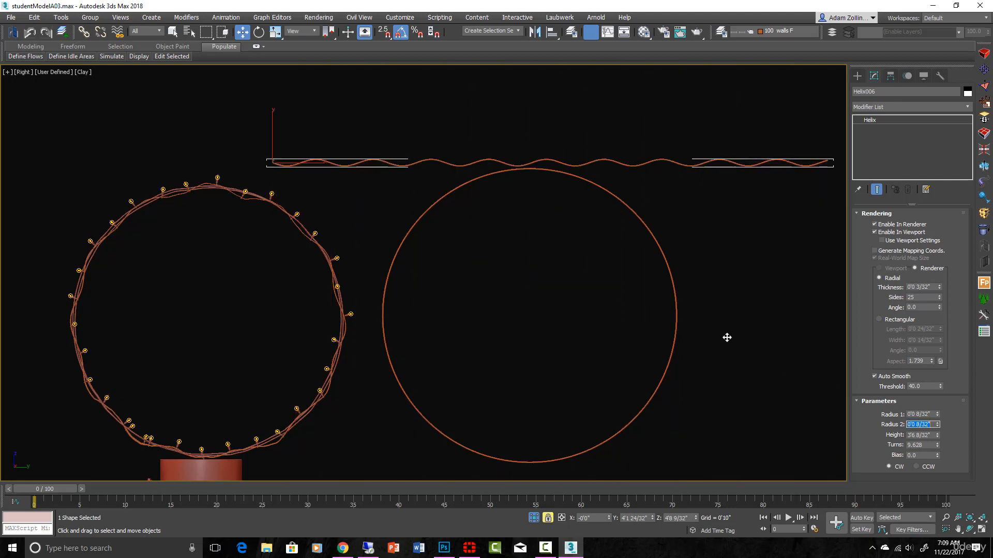
Step: Apply a Bend modifier to the helix and set its bend angle to 67 degrees
{"action": "scroll", "coordinate": [737, 233], "scroll_direction": "down", "scroll_amount": 3}
{"action": "left_click", "coordinate": [969, 107]}
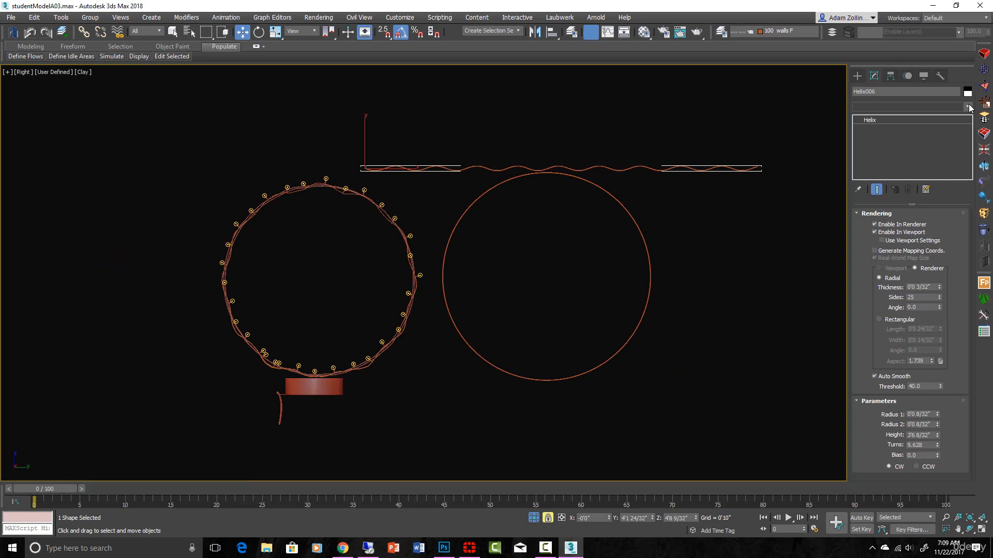
{"action": "left_click_drag", "start_coordinate": [968, 132], "coordinate": [964, 161]}
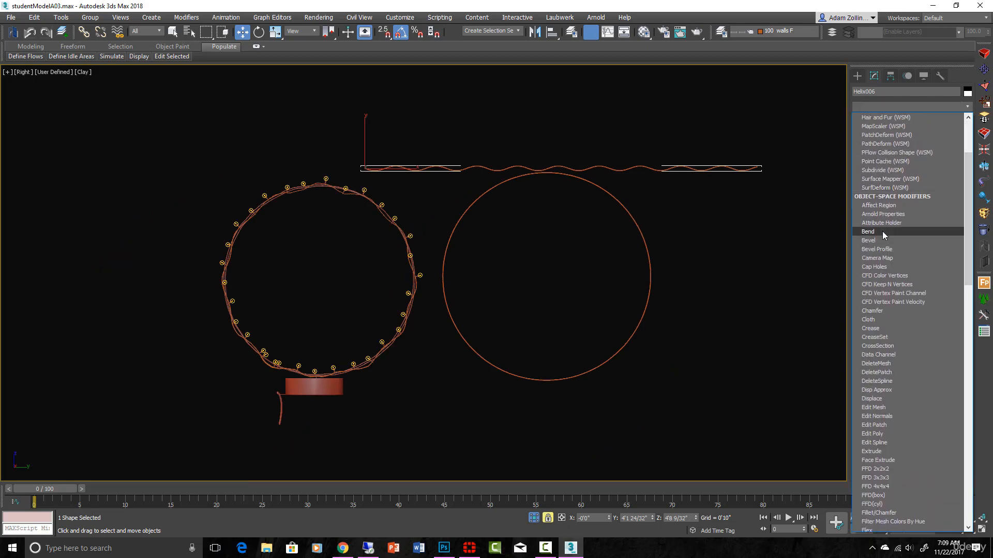
{"action": "left_click", "coordinate": [882, 232]}
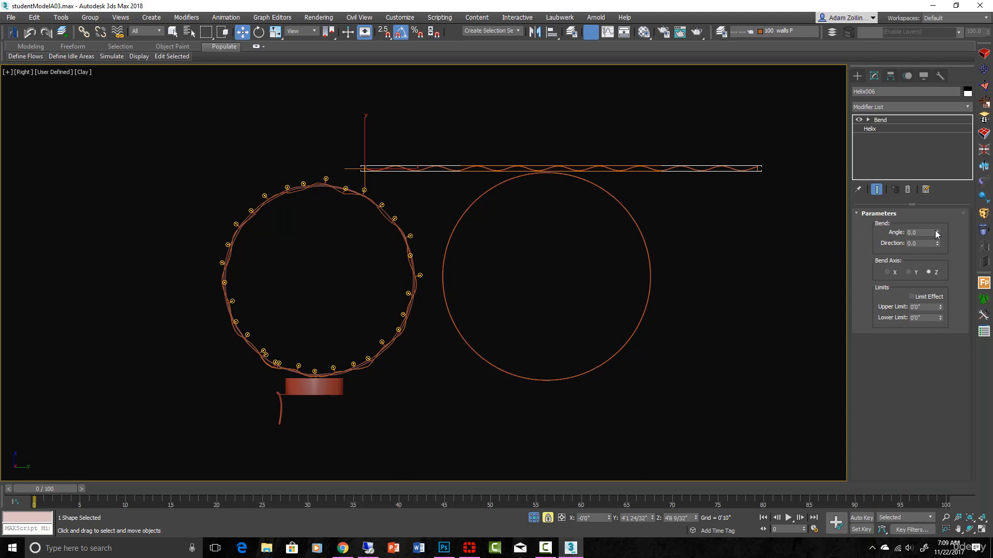
{"action": "left_click_drag", "start_coordinate": [937, 234], "coordinate": [782, 183]}
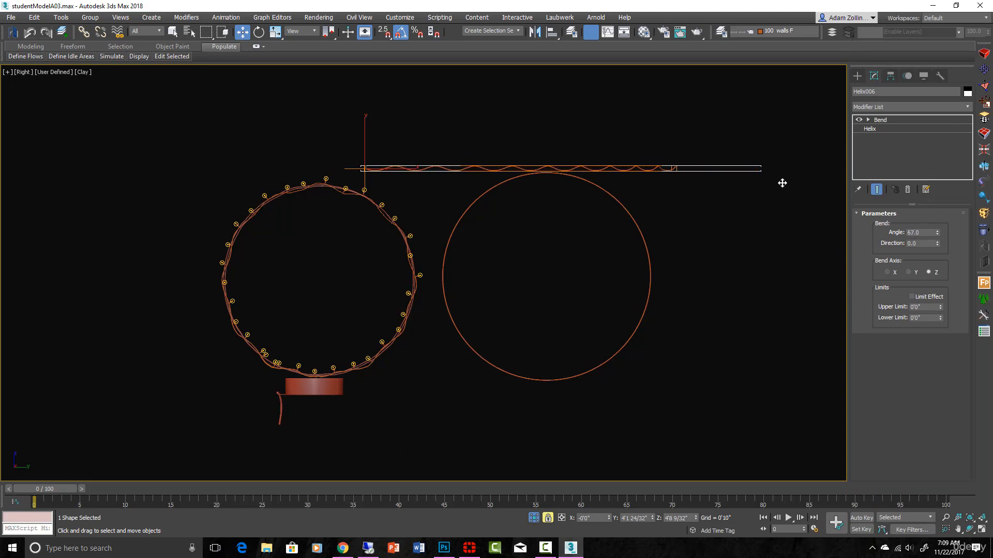
Step: Close the helix into a ring facing the right view with a bend angle of 360.5 and a direction of 90
{"action": "middle_click_drag", "start_coordinate": [781, 183], "coordinate": [735, 250], "text": "alt"}
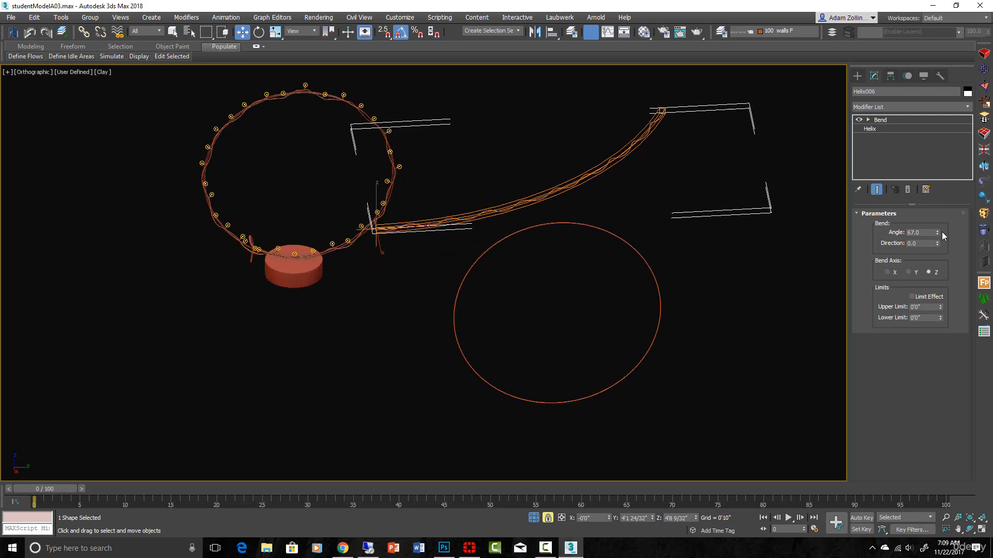
{"action": "left_click_drag", "start_coordinate": [936, 231], "coordinate": [716, 459]}
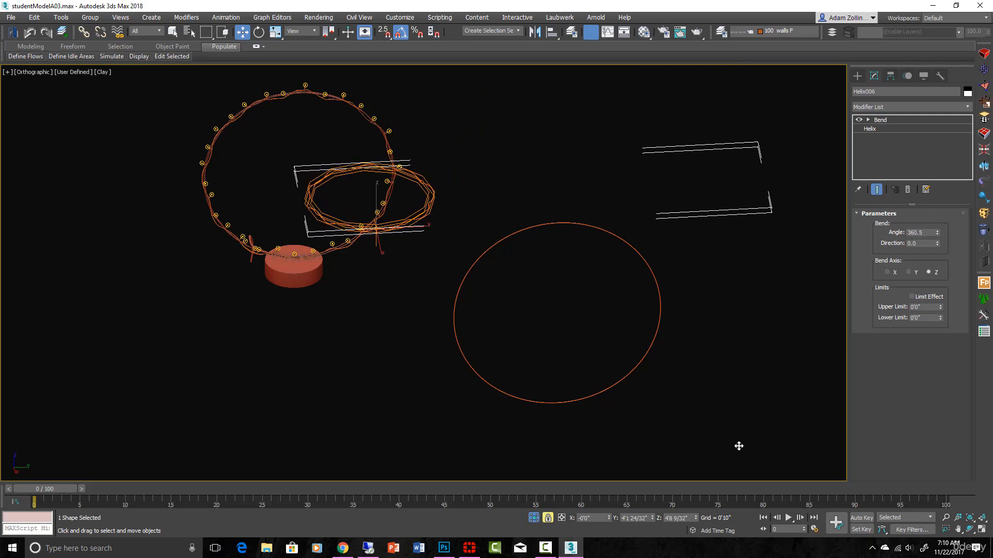
{"action": "left_click_drag", "start_coordinate": [936, 243], "coordinate": [921, 149]}
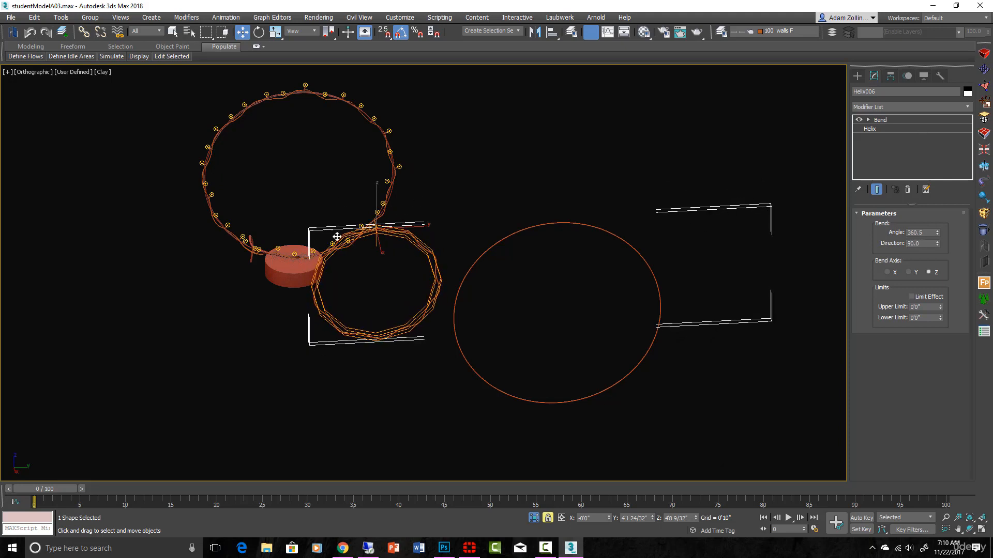
{"action": "key", "text": "r"}
{"action": "key", "text": "z"}
{"action": "scroll", "coordinate": [476, 268], "scroll_direction": "down", "scroll_amount": 2}
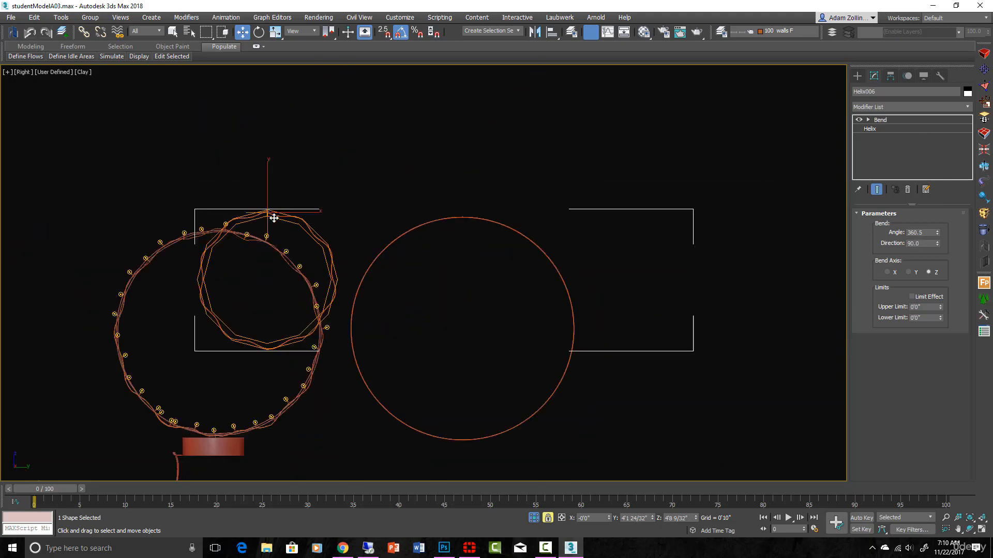
Step: Move the bent helix ring horizontally to line up with the circle's uppermost point and set its bend angle to 360
{"action": "left_click_drag", "start_coordinate": [273, 217], "coordinate": [463, 216]}
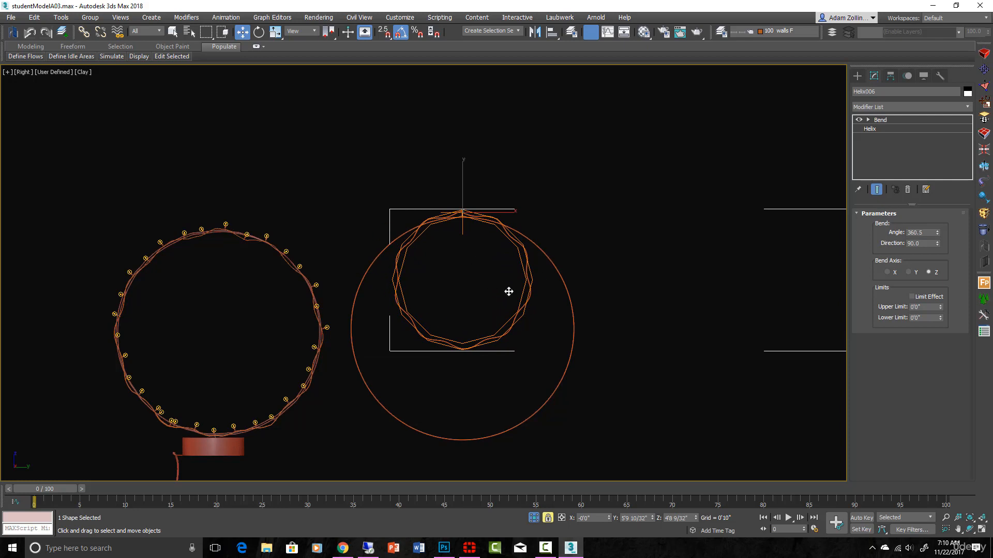
{"action": "scroll", "coordinate": [629, 324], "scroll_direction": "down", "scroll_amount": 3}
{"action": "middle_click_drag", "start_coordinate": [558, 319], "coordinate": [638, 328], "text": "alt"}
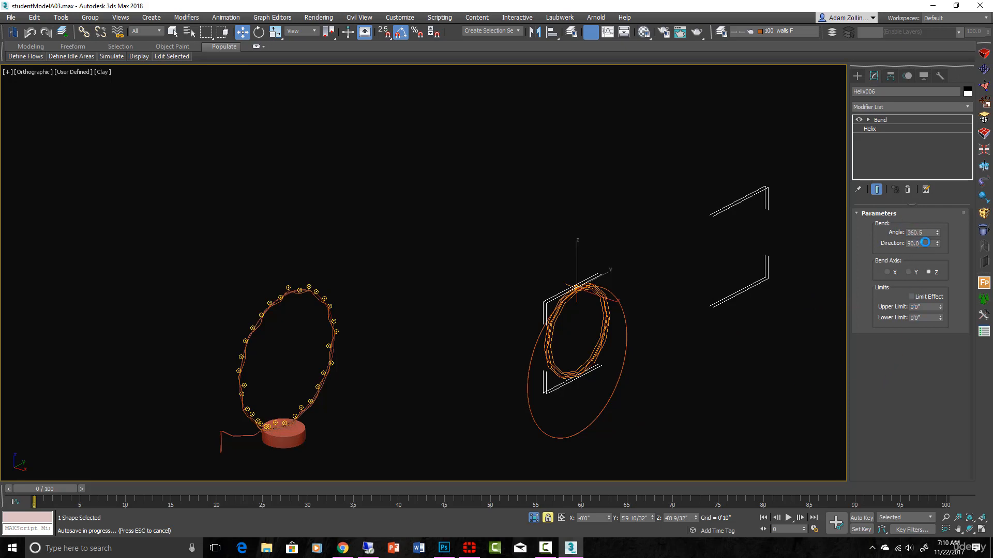
{"action": "left_click", "coordinate": [921, 233]}
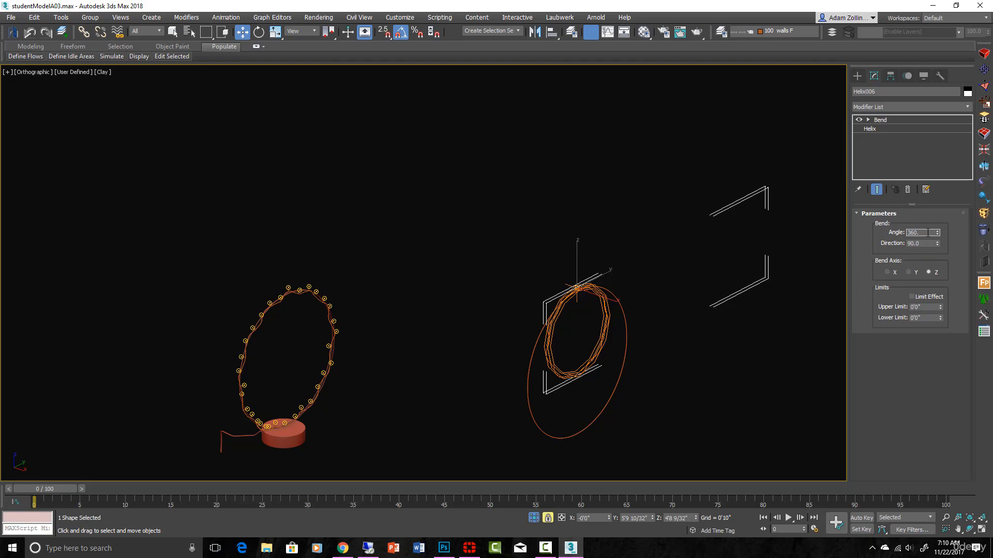
Step: Try the Y and X bend axes on the helix and return the Bend modifier to the Z axis
{"action": "left_click_drag", "start_coordinate": [937, 243], "coordinate": [929, 321]}
{"action": "key", "text": "ctrl+z"}
{"action": "left_click", "coordinate": [909, 273]}
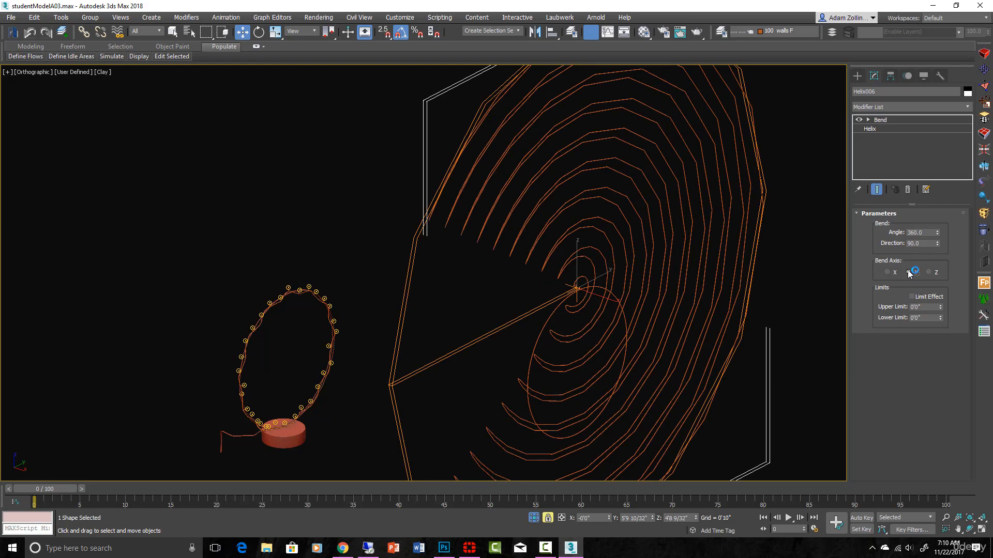
{"action": "left_click", "coordinate": [889, 273]}
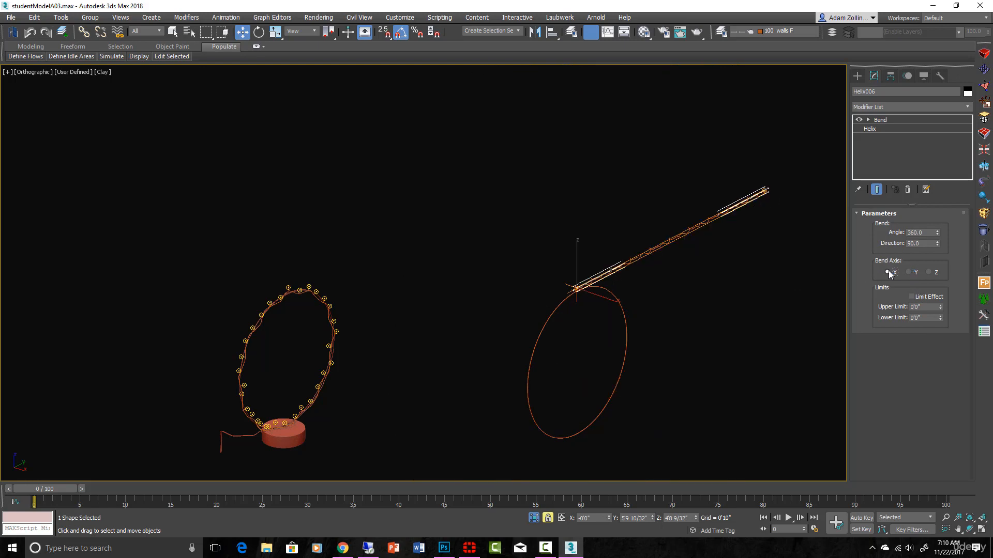
{"action": "left_click", "coordinate": [909, 272]}
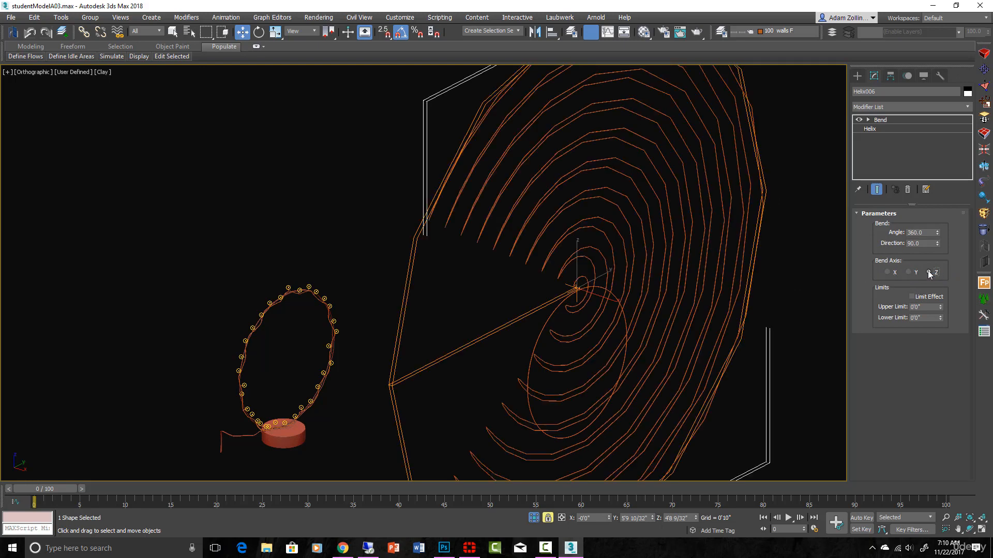
{"action": "left_click", "coordinate": [930, 273]}
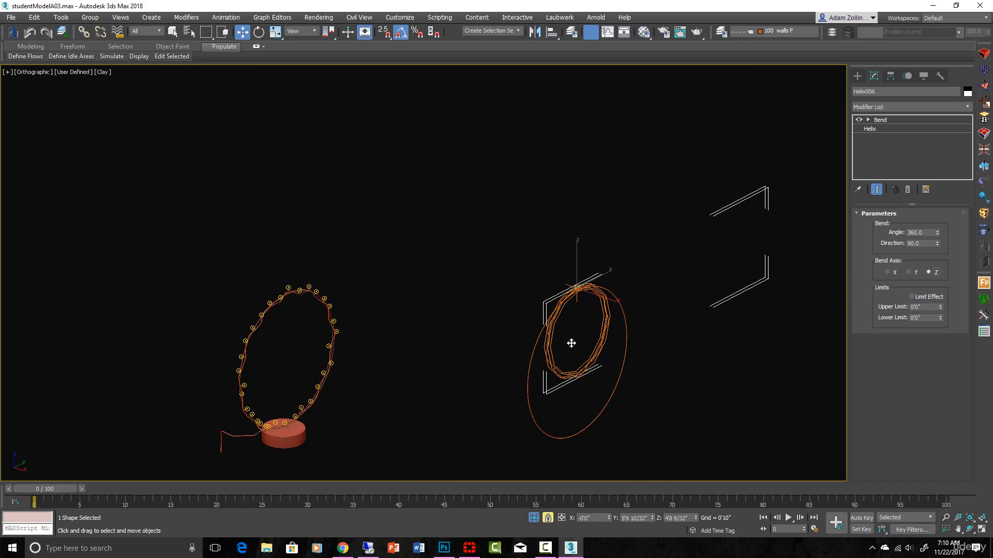
Step: Increase the base helix's height to about 5'11 26/32" and its turns to 16.079 with the bent end result shown
{"action": "scroll", "coordinate": [599, 327], "scroll_direction": "up", "scroll_amount": 4}
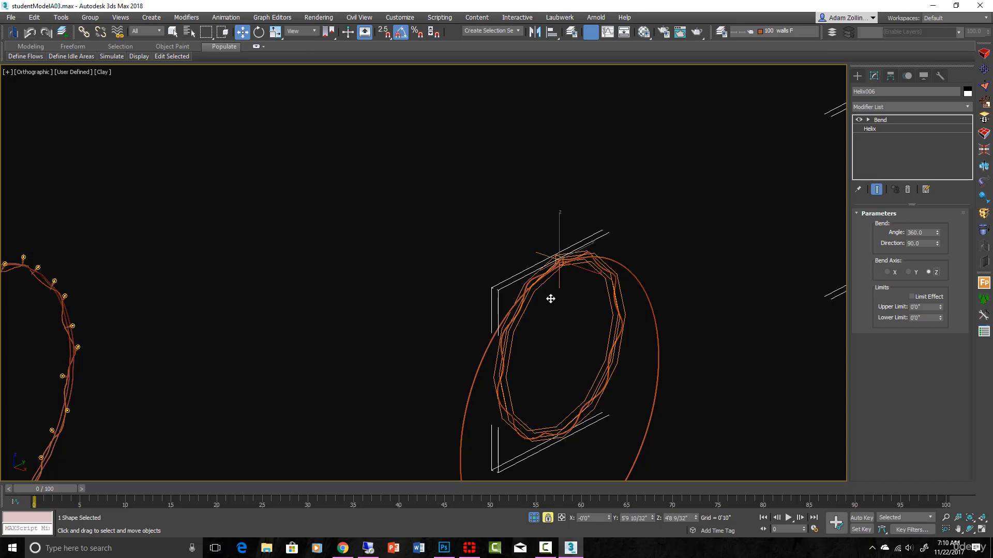
{"action": "key", "text": "r"}
{"action": "middle_click_drag", "start_coordinate": [494, 284], "coordinate": [789, 253]}
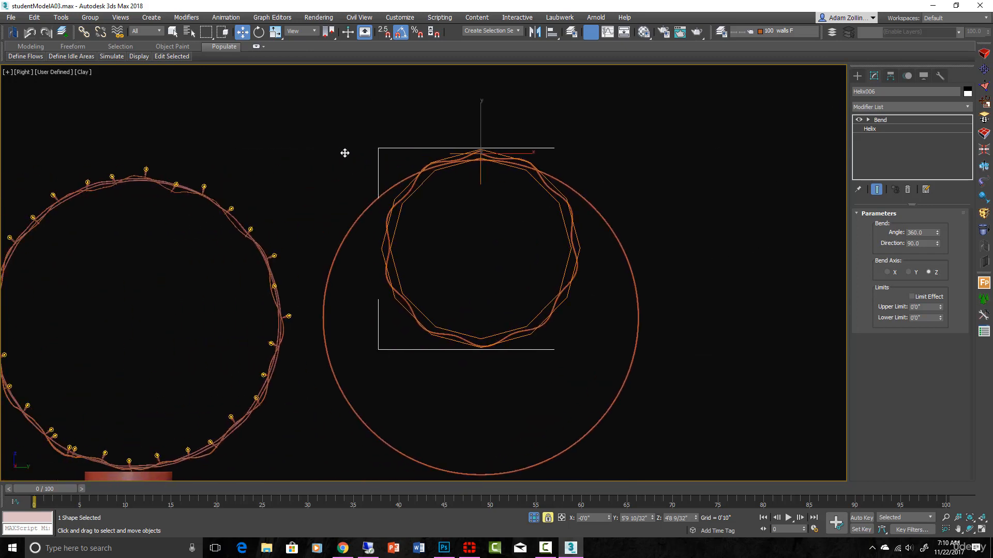
{"action": "left_click", "coordinate": [897, 131]}
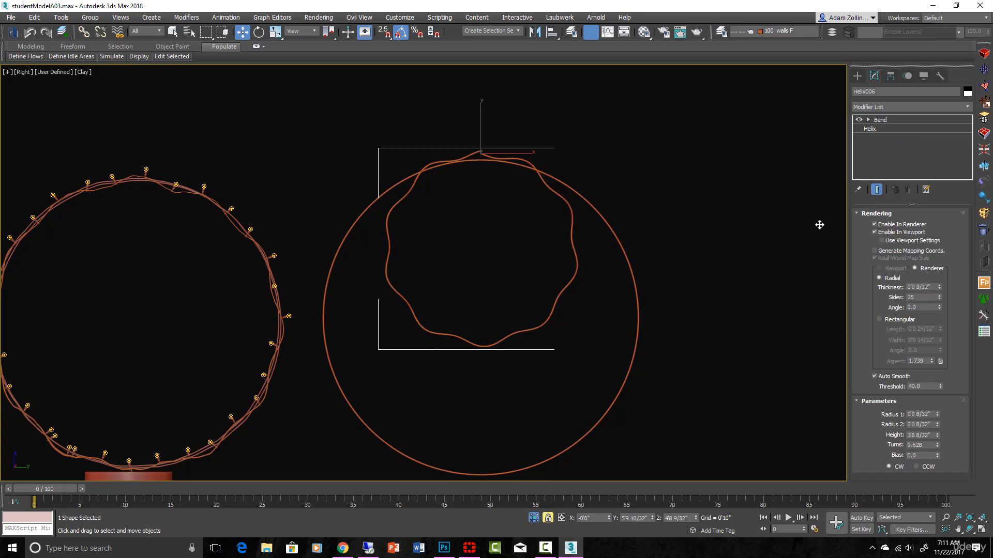
{"action": "left_click", "coordinate": [876, 190]}
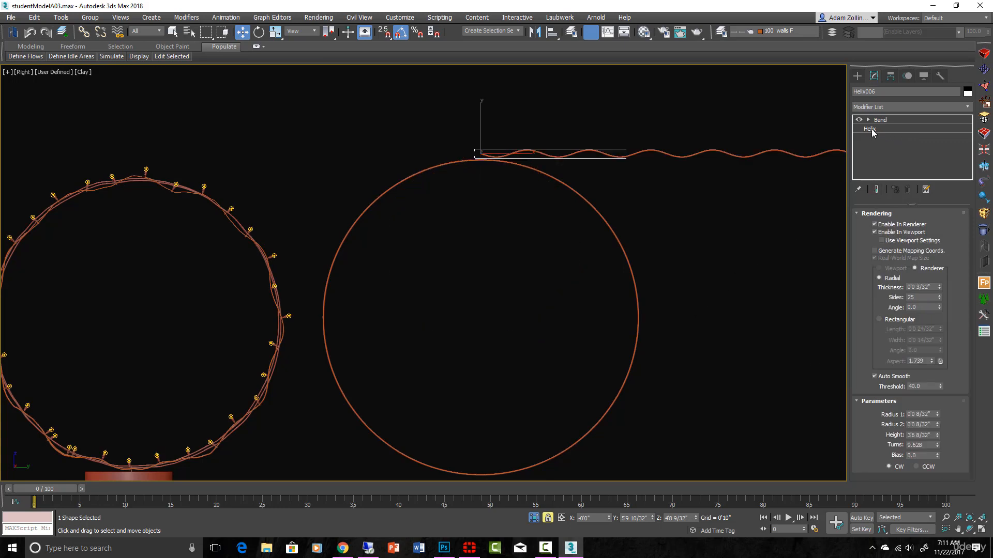
{"action": "left_click", "coordinate": [878, 189]}
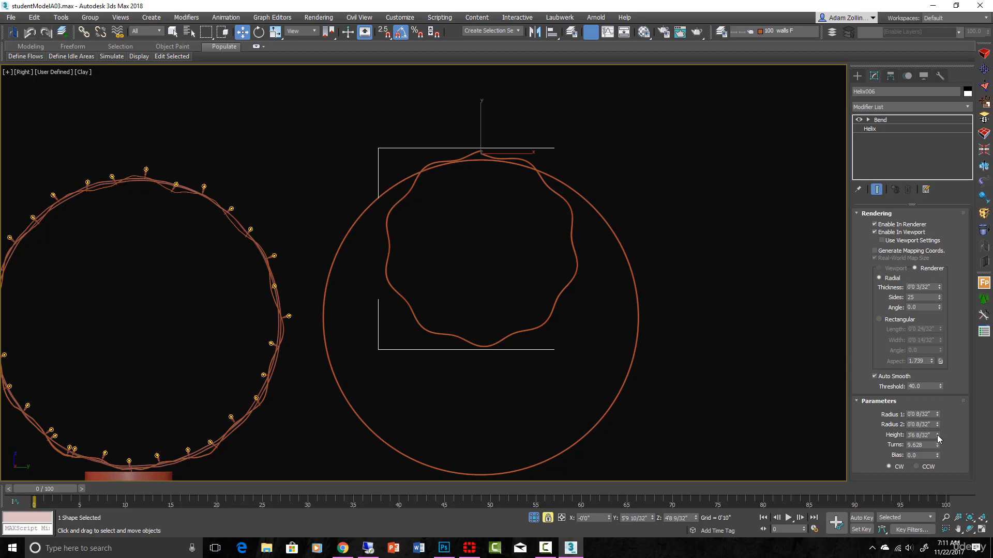
{"action": "left_click_drag", "start_coordinate": [937, 429], "coordinate": [934, 400]}
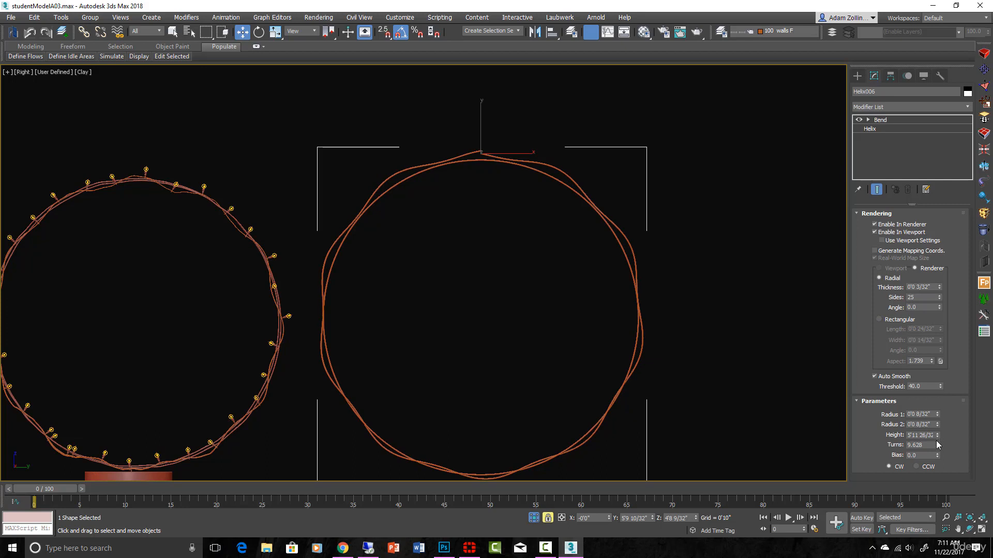
{"action": "left_click_drag", "start_coordinate": [938, 444], "coordinate": [933, 408]}
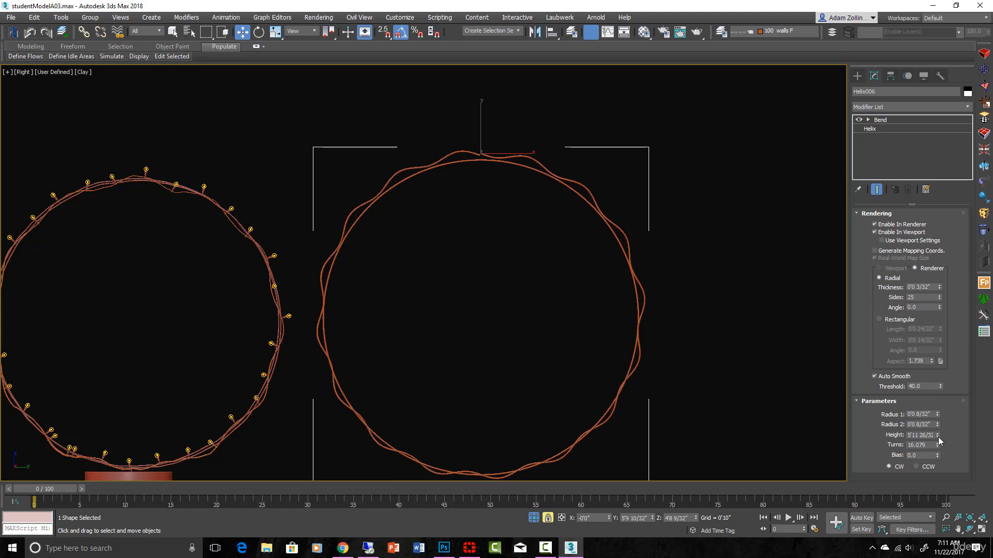
Step: Lower the helix ring onto the circle's upper edge and reduce the helix height to 5'10 12/32"
{"action": "left_click", "coordinate": [937, 437]}
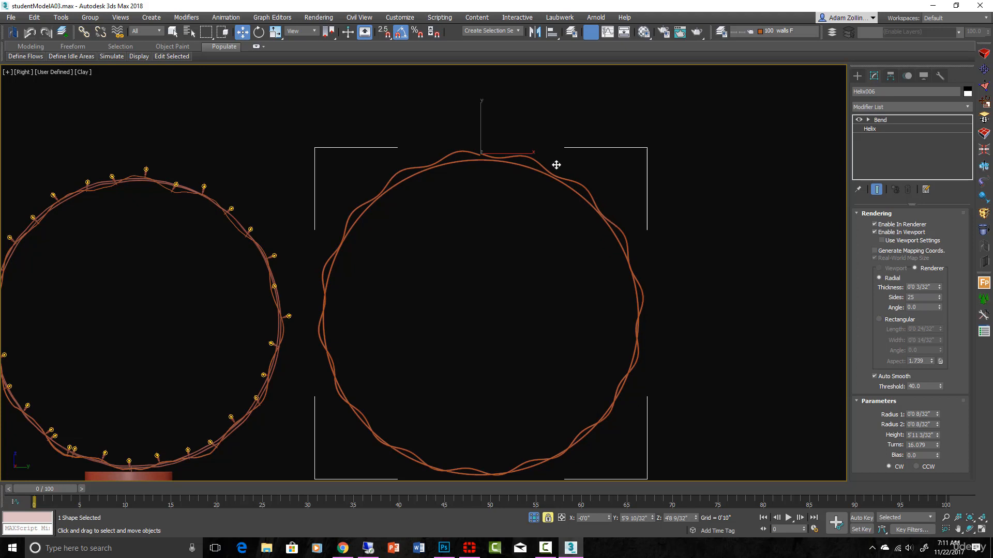
{"action": "scroll", "coordinate": [485, 157], "scroll_direction": "up", "scroll_amount": 2}
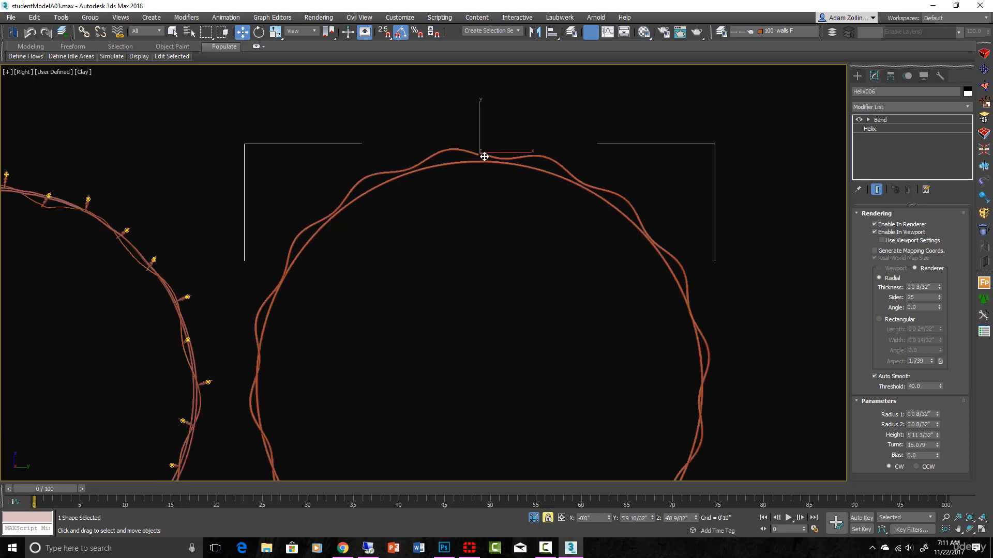
{"action": "left_click_drag", "start_coordinate": [485, 159], "coordinate": [480, 164]}
{"action": "scroll", "coordinate": [581, 268], "scroll_direction": "down", "scroll_amount": 3}
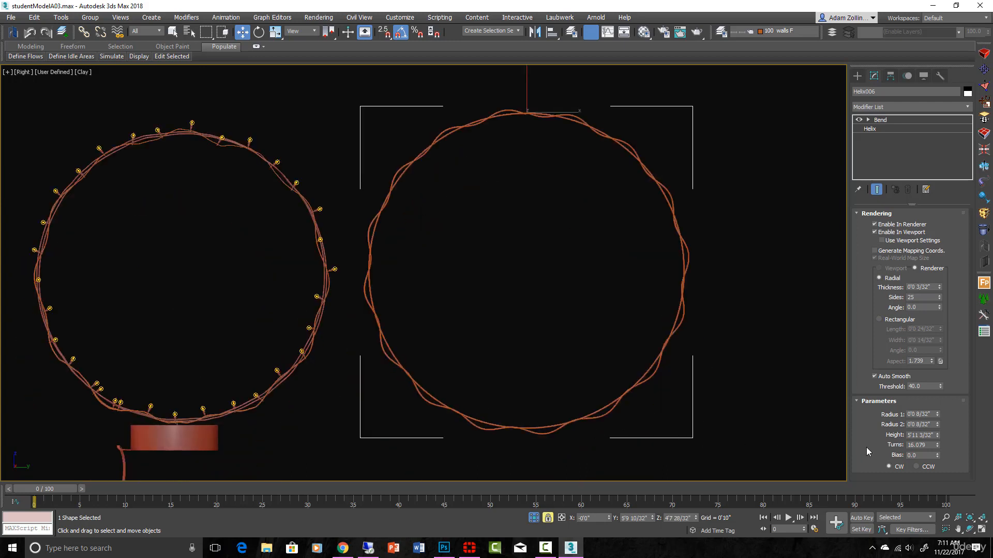
{"action": "left_click", "coordinate": [937, 437]}
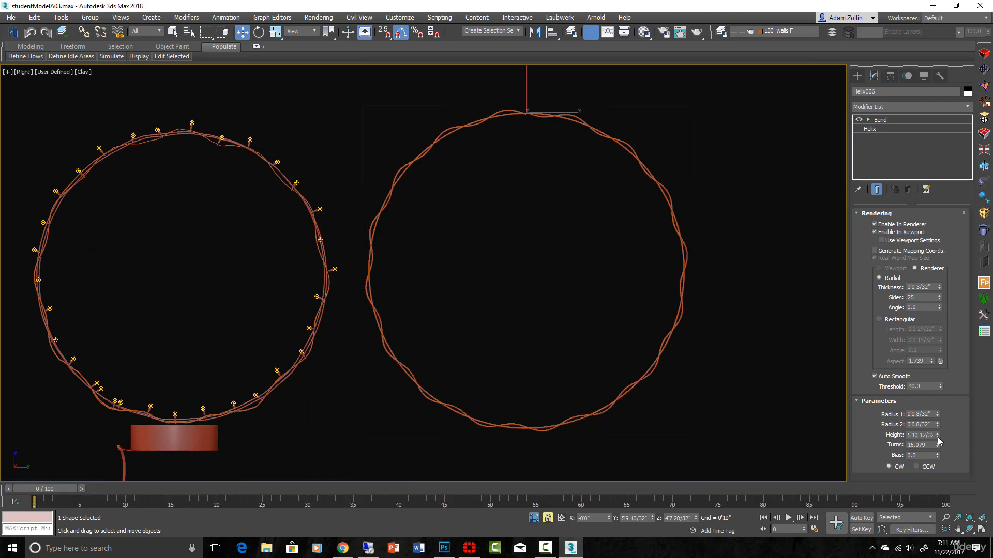
Step: Display edged faces and examine how the helix wraps around the circle and where its two ends meet
{"action": "scroll", "coordinate": [583, 419], "scroll_direction": "down", "scroll_amount": 3}
{"action": "middle_click_drag", "start_coordinate": [583, 418], "coordinate": [641, 383], "text": "alt"}
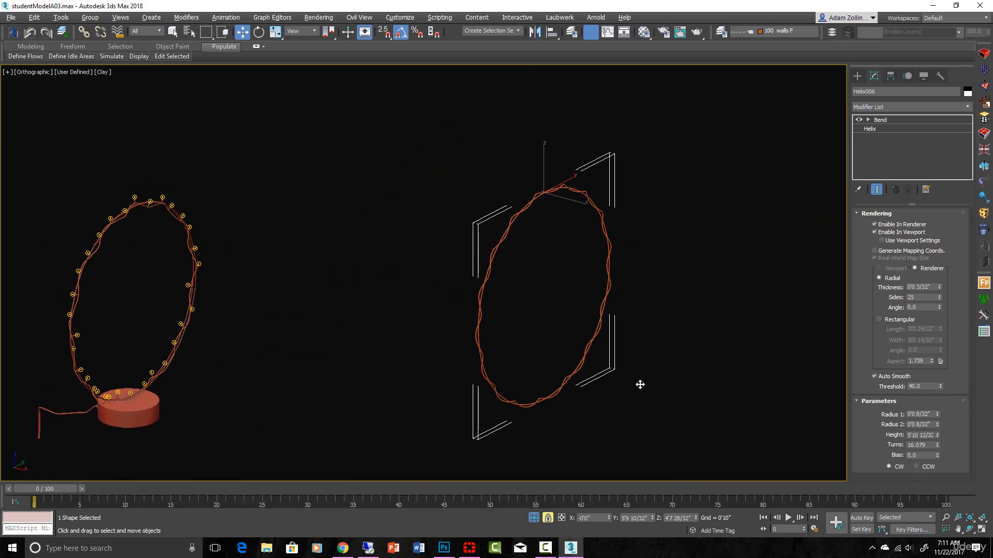
{"action": "scroll", "coordinate": [607, 357], "scroll_direction": "up", "scroll_amount": 10}
{"action": "scroll", "coordinate": [607, 356], "scroll_direction": "up", "scroll_amount": 5}
{"action": "key", "text": "F4"}
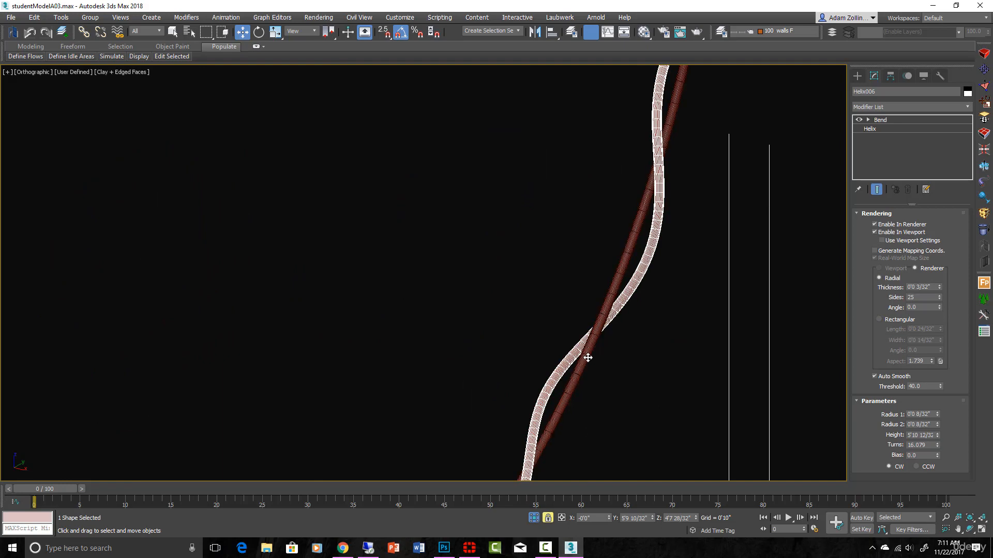
{"action": "mouse_move", "coordinate": [643, 327]}
{"action": "middle_mouse_down", "text": "alt"}
{"action": "mouse_move", "coordinate": [594, 310]}
{"action": "mouse_move", "coordinate": [559, 313]}
{"action": "mouse_move", "coordinate": [738, 128]}
{"action": "mouse_move", "coordinate": [682, 348]}
{"action": "mouse_move", "coordinate": [682, 525]}
{"action": "middle_mouse_up", "text": "alt"}
{"action": "scroll", "coordinate": [417, 148], "scroll_direction": "up", "scroll_amount": 5}
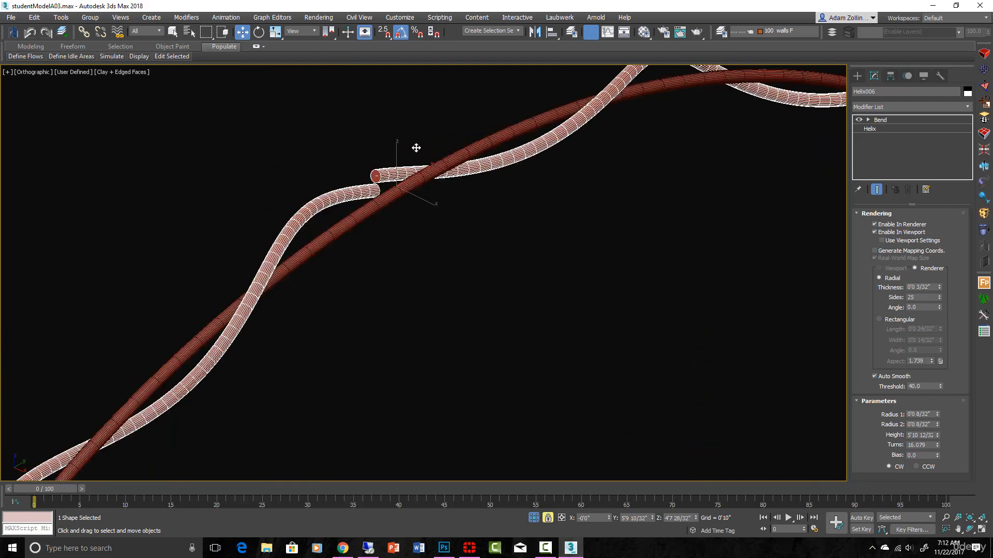
Step: Give the helix a rectangular rendered cross-section with a 5/32" length, 3/32" width and -0.27 angle
{"action": "left_click", "coordinate": [879, 320]}
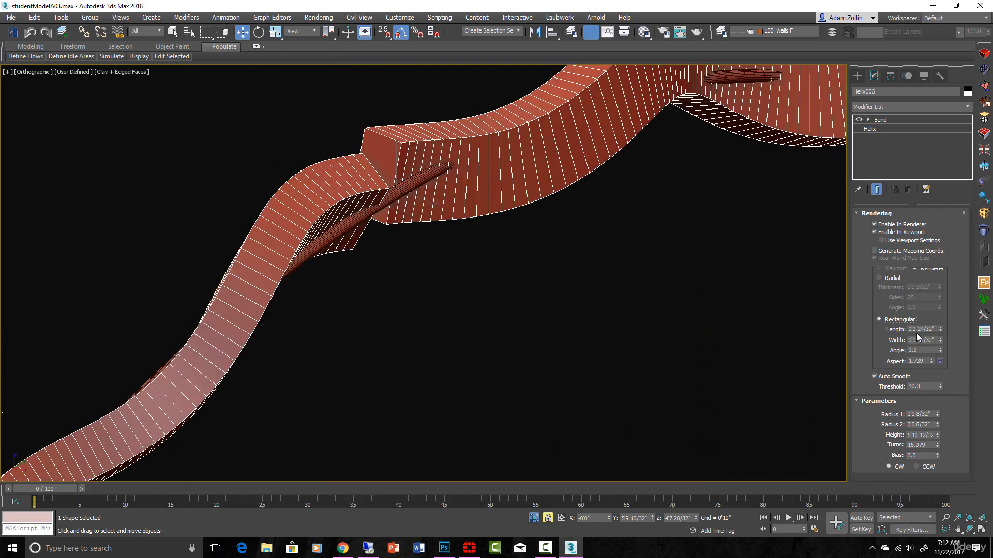
{"action": "left_click_drag", "start_coordinate": [940, 329], "coordinate": [937, 361]}
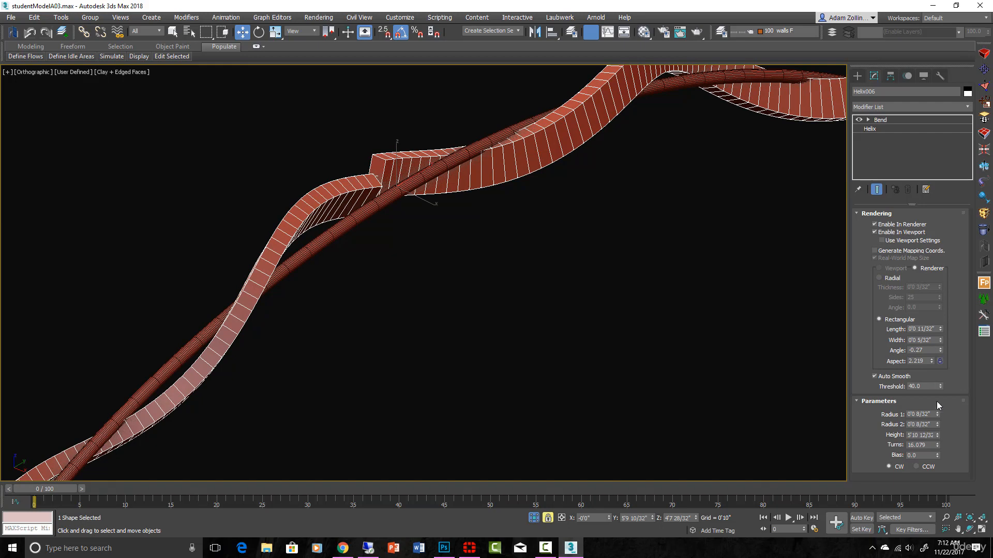
{"action": "middle_click_drag", "start_coordinate": [771, 241], "coordinate": [786, 342], "text": "alt"}
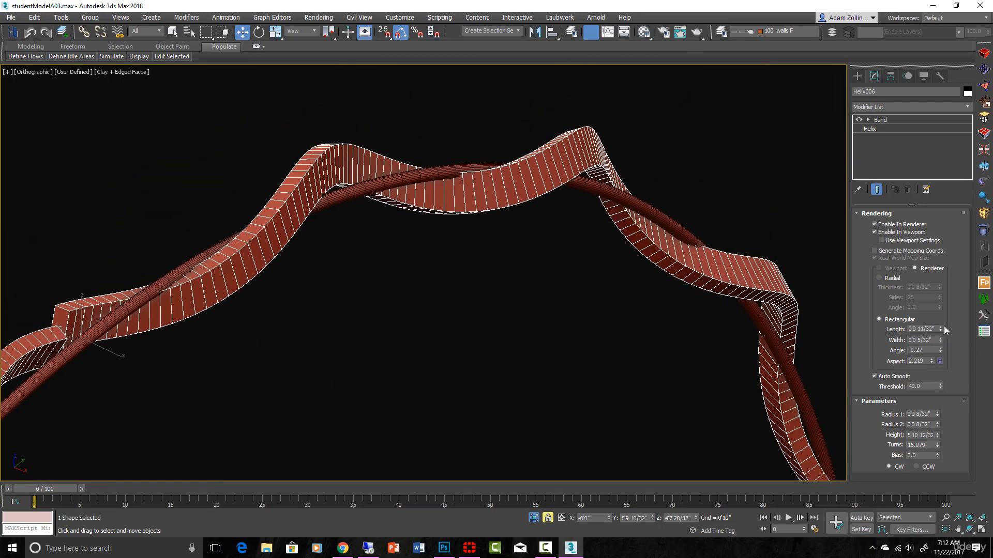
{"action": "left_click_drag", "start_coordinate": [940, 330], "coordinate": [939, 346]}
Step: Convert the bent helix to an Editable Spline
{"action": "scroll", "coordinate": [537, 215], "scroll_direction": "down", "scroll_amount": 6}
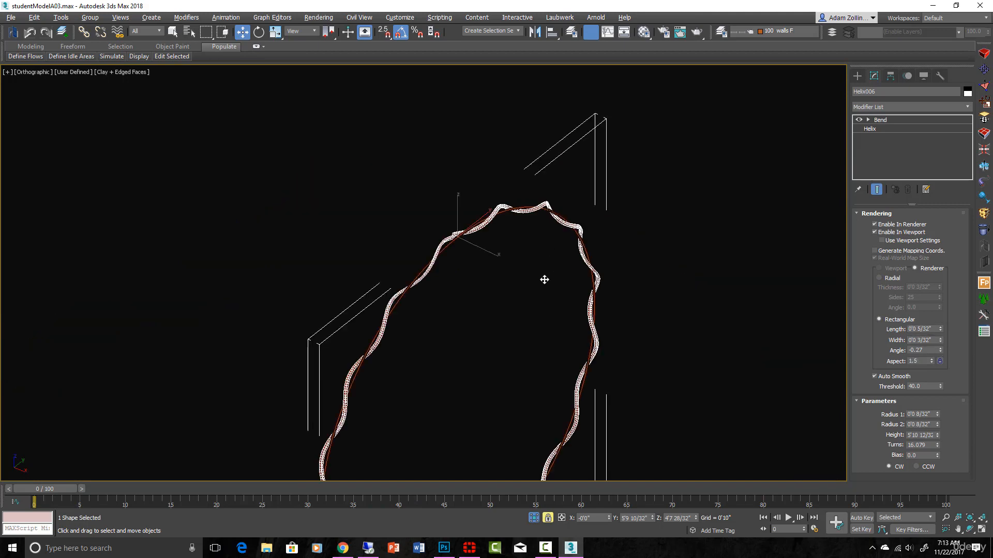
{"action": "mouse_move", "coordinate": [544, 279]}
{"action": "middle_mouse_down", "text": "alt"}
{"action": "mouse_move", "coordinate": [514, 279]}
{"action": "mouse_move", "coordinate": [538, 275]}
{"action": "middle_mouse_up", "text": "alt"}
{"action": "scroll", "coordinate": [580, 223], "scroll_direction": "up", "scroll_amount": 6}
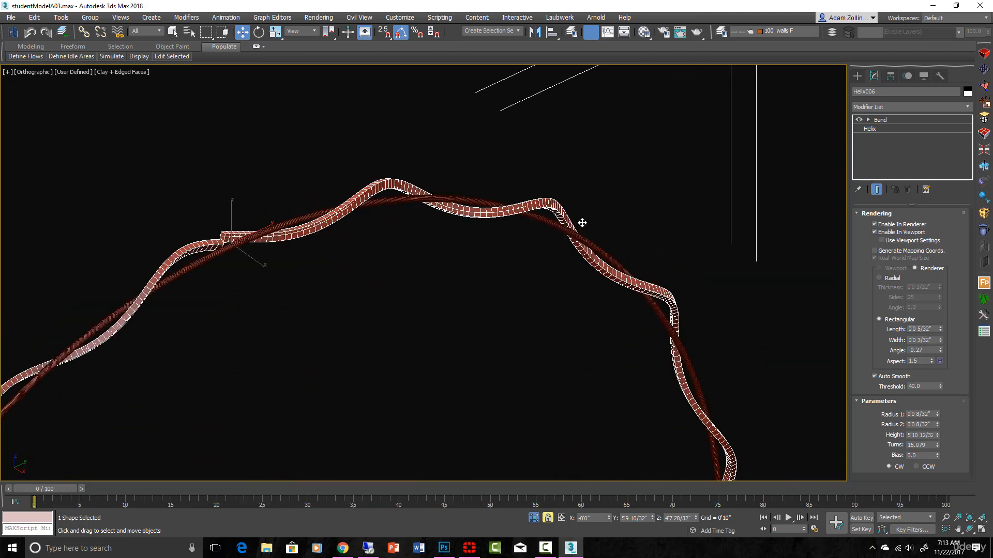
{"action": "scroll", "coordinate": [581, 223], "scroll_direction": "down", "scroll_amount": 6}
{"action": "middle_click_drag", "start_coordinate": [581, 222], "coordinate": [614, 284], "text": "alt"}
{"action": "scroll", "coordinate": [600, 381], "scroll_direction": "up", "scroll_amount": 3}
{"action": "scroll", "coordinate": [450, 255], "scroll_direction": "down", "scroll_amount": 5}
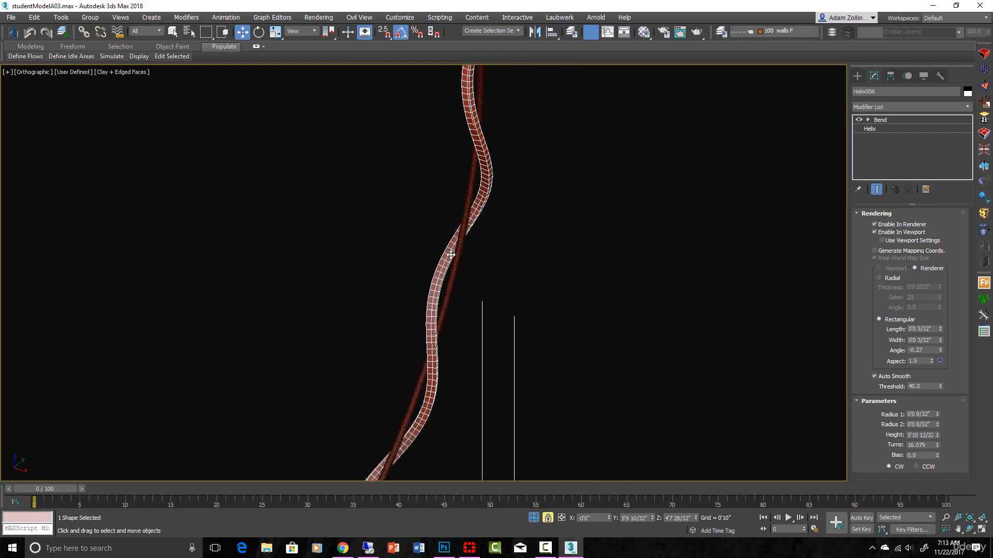
{"action": "right_click", "coordinate": [448, 254]}
{"action": "mouse_move", "coordinate": [492, 358]}
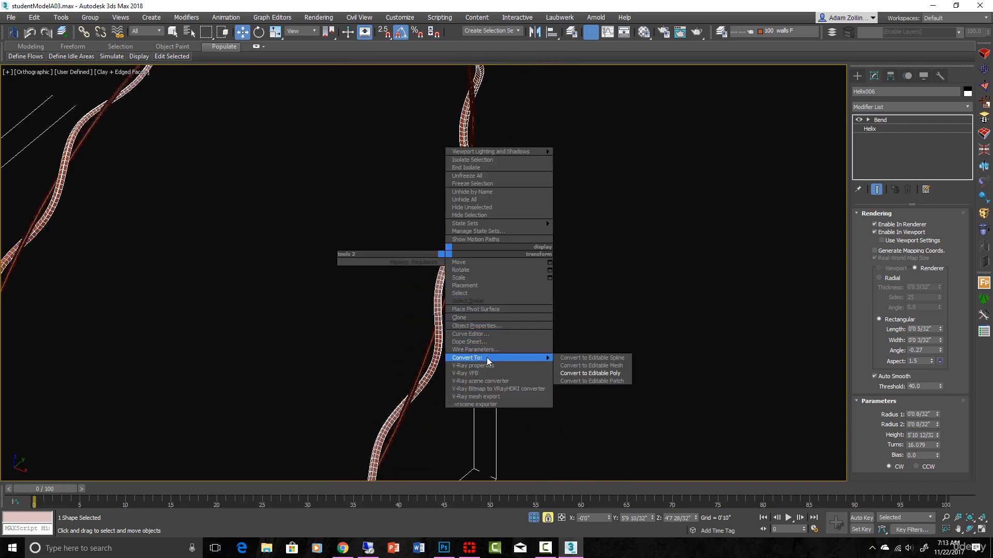
{"action": "left_click", "coordinate": [578, 359]}
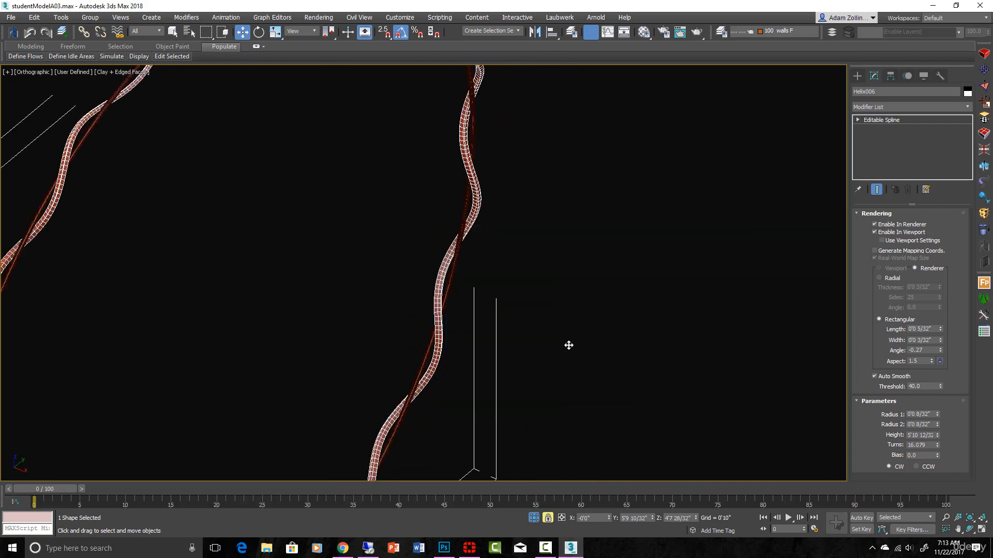
Step: Set the converted spline's interpolation steps to 6
{"action": "middle_click_drag", "start_coordinate": [515, 255], "coordinate": [574, 219], "text": "alt"}
{"action": "scroll", "coordinate": [577, 244], "scroll_direction": "up", "scroll_amount": 3}
{"action": "key", "text": "F4"}
{"action": "key", "text": "F4"}
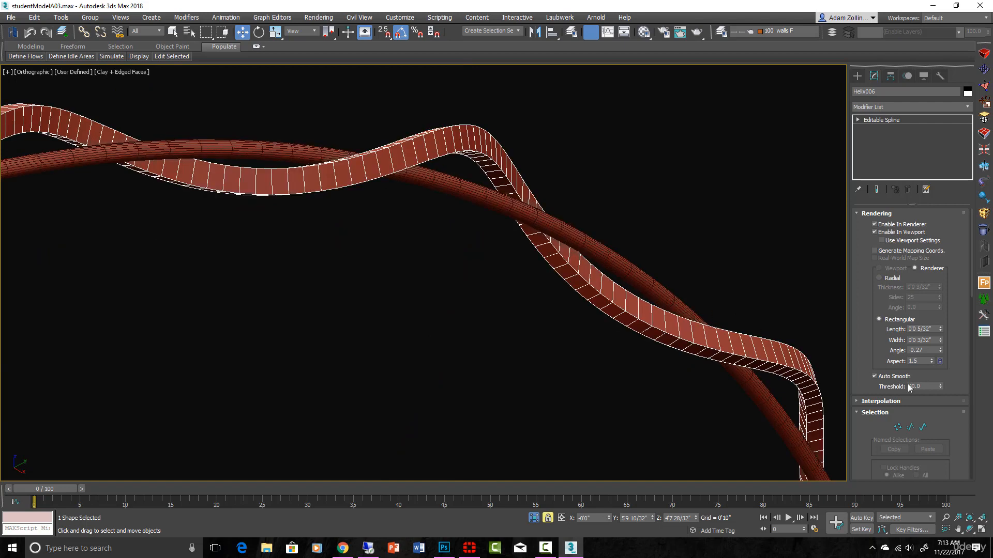
{"action": "left_click", "coordinate": [911, 402]}
{"action": "left_click_drag", "start_coordinate": [935, 412], "coordinate": [937, 414]}
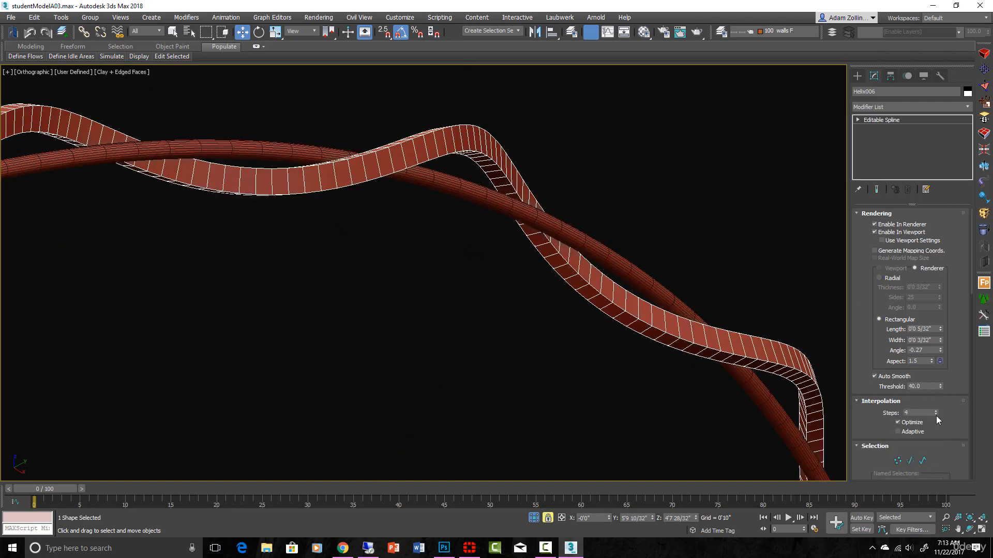
{"action": "double_click", "coordinate": [912, 412]}
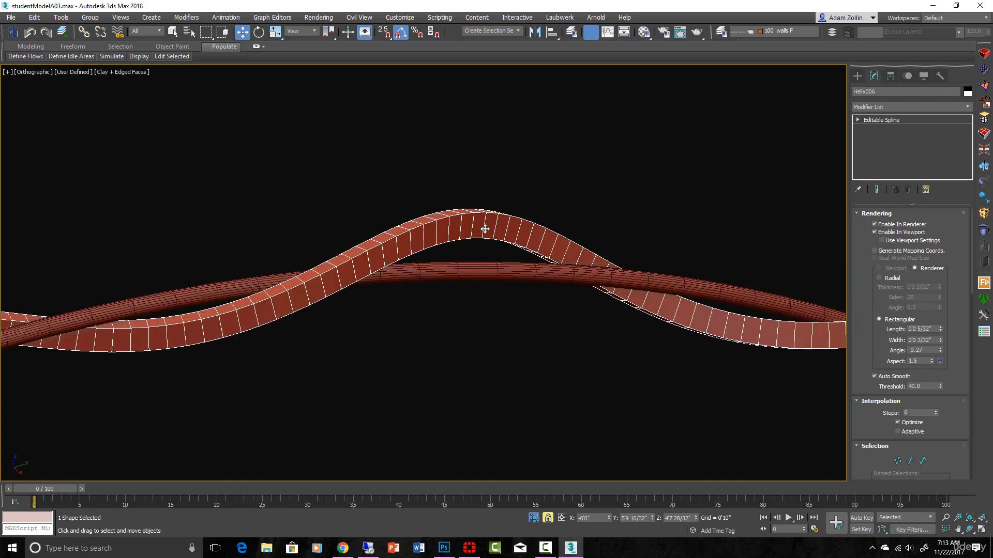
Step: Deselect the spline, hide the edged faces and examine the intertwined wires around the ring
{"action": "scroll", "coordinate": [489, 230], "scroll_direction": "down", "scroll_amount": 9}
{"action": "middle_click_drag", "start_coordinate": [543, 291], "coordinate": [524, 287], "text": "alt"}
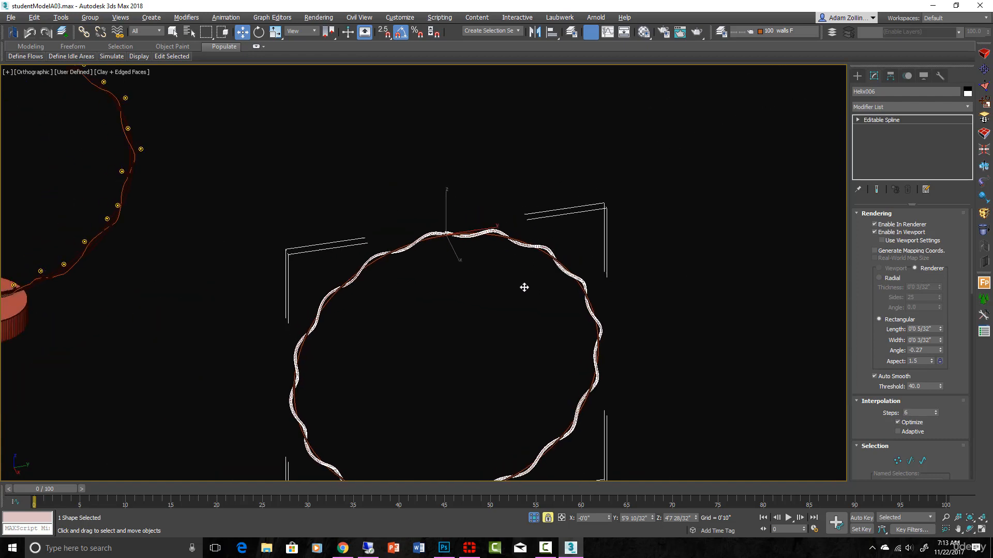
{"action": "scroll", "coordinate": [563, 288], "scroll_direction": "up", "scroll_amount": 10}
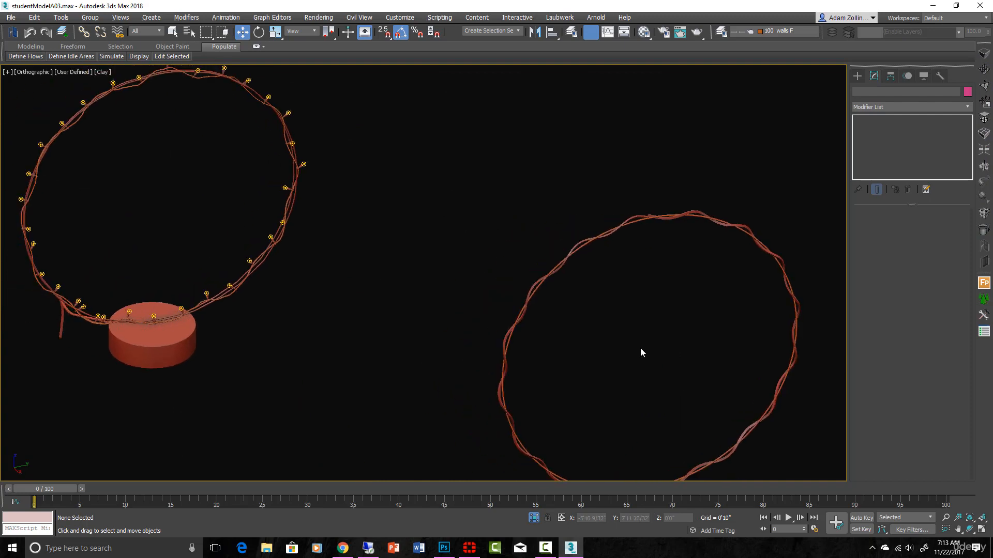
{"action": "scroll", "coordinate": [641, 348], "scroll_direction": "up", "scroll_amount": 8}
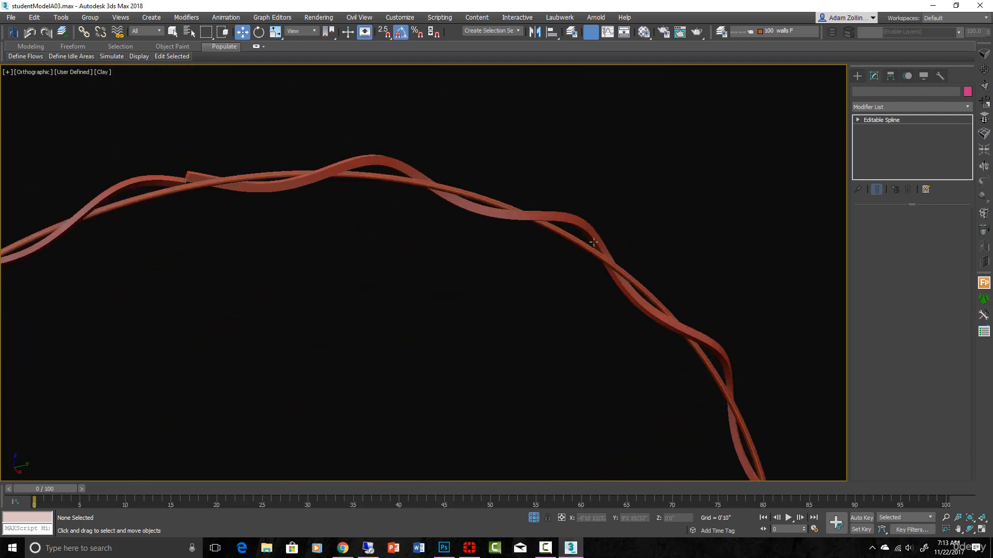
Step: Examine the twist of the flat helix wire around the circular wire, up close and around the whole ring
{"action": "scroll", "coordinate": [597, 240], "scroll_direction": "up", "scroll_amount": 4}
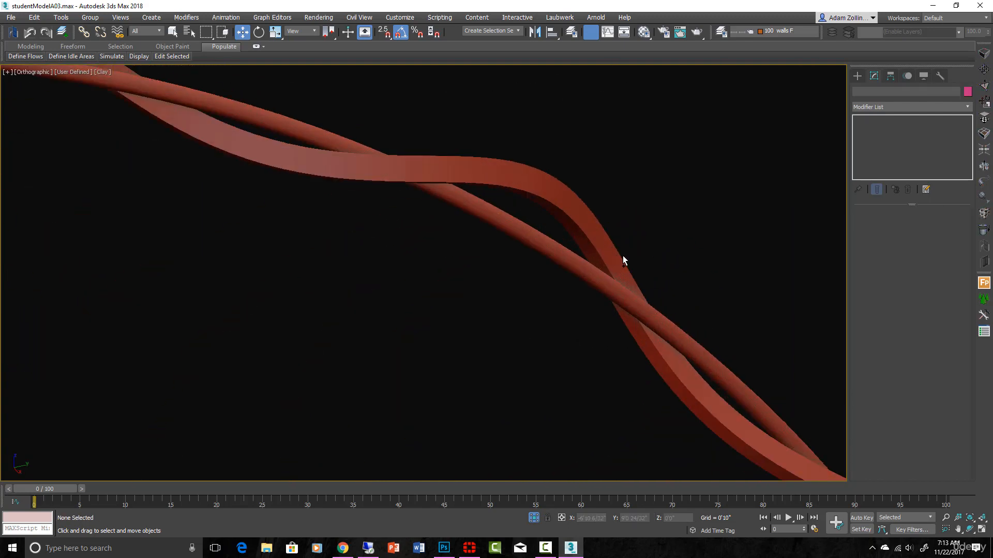
{"action": "left_click", "coordinate": [622, 256]}
{"action": "scroll", "coordinate": [547, 271], "scroll_direction": "down", "scroll_amount": 8}
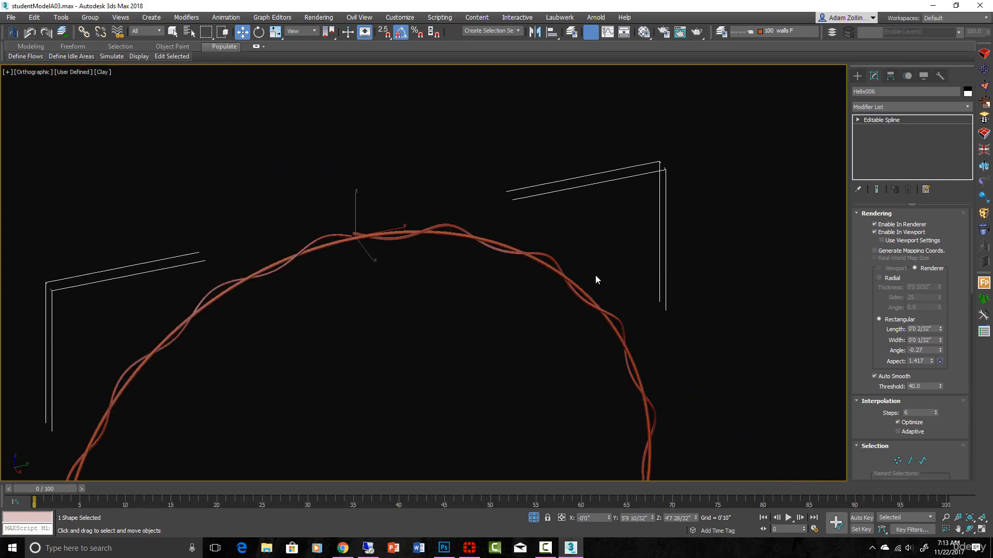
{"action": "scroll", "coordinate": [596, 276], "scroll_direction": "down", "scroll_amount": 2}
{"action": "middle_click_drag", "start_coordinate": [598, 284], "coordinate": [618, 284], "text": "alt"}
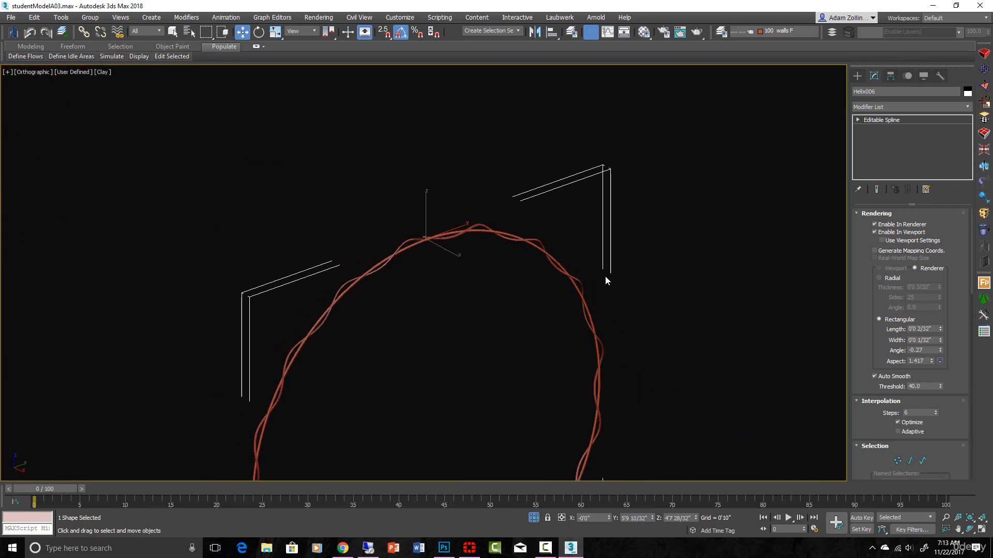
{"action": "left_click", "coordinate": [605, 275]}
Step: Clone one bulb group from the finished reference ring as a single instance, placed beyond the new wire ring
{"action": "key", "text": "r"}
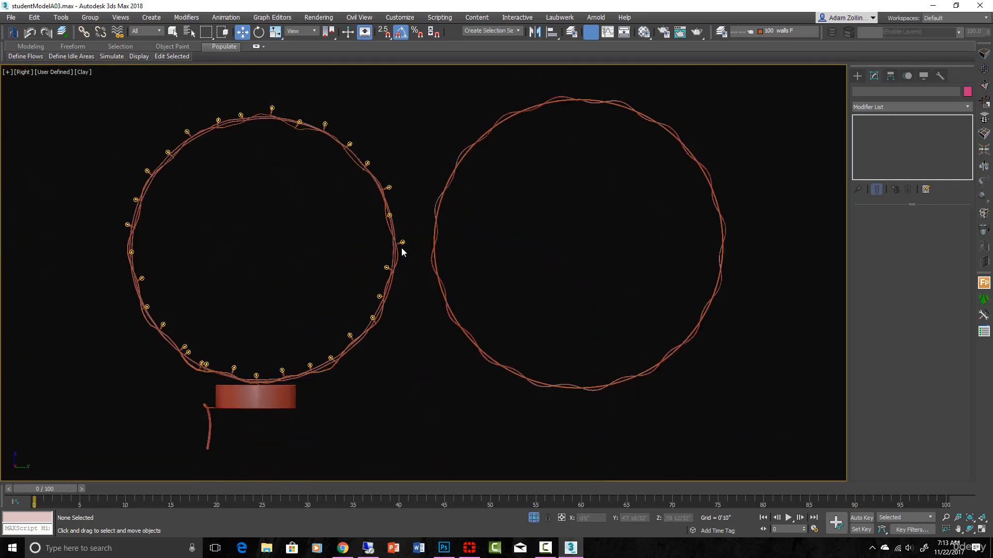
{"action": "scroll", "coordinate": [399, 242], "scroll_direction": "up", "scroll_amount": 5}
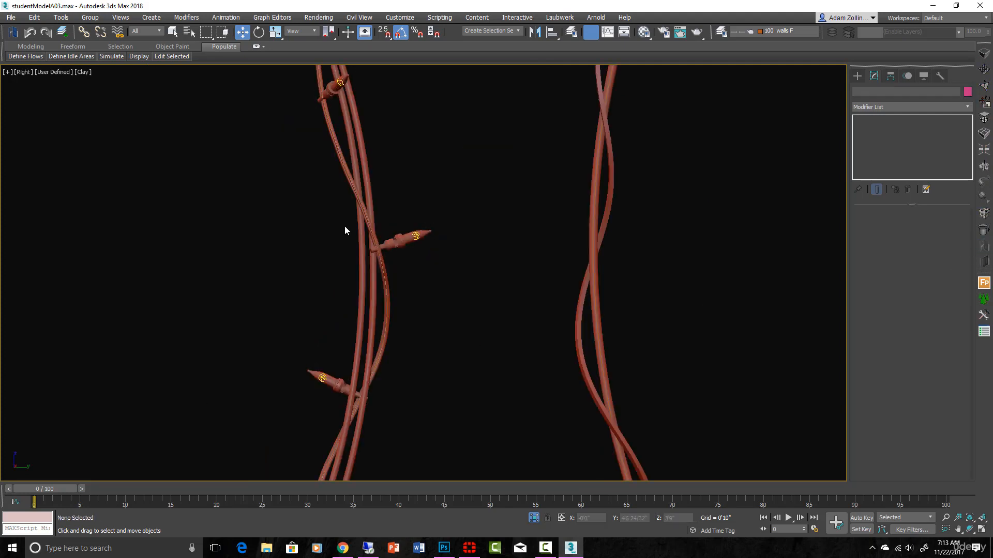
{"action": "left_click", "coordinate": [400, 241]}
{"action": "scroll", "coordinate": [399, 241], "scroll_direction": "down", "scroll_amount": 3}
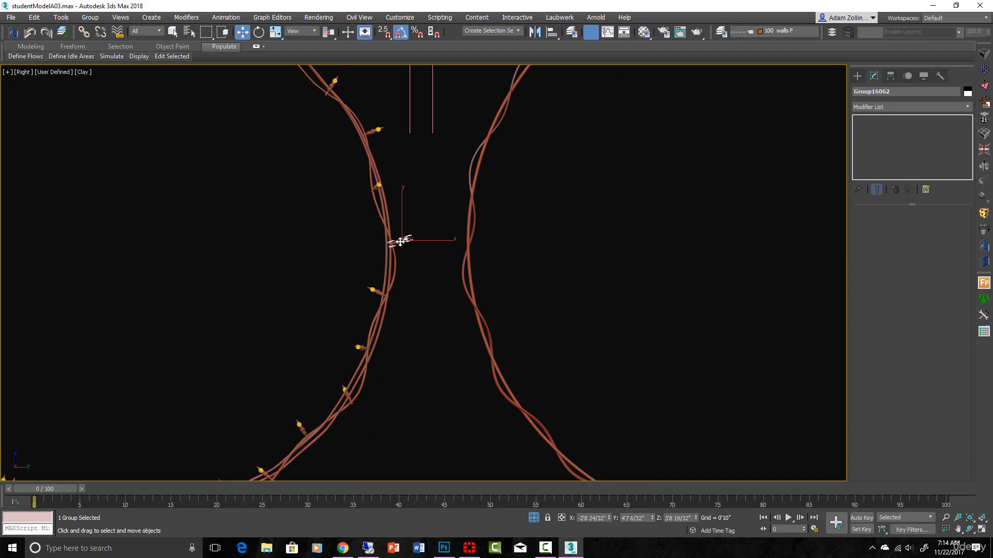
{"action": "left_click_drag", "start_coordinate": [400, 242], "coordinate": [708, 242], "text": "shift"}
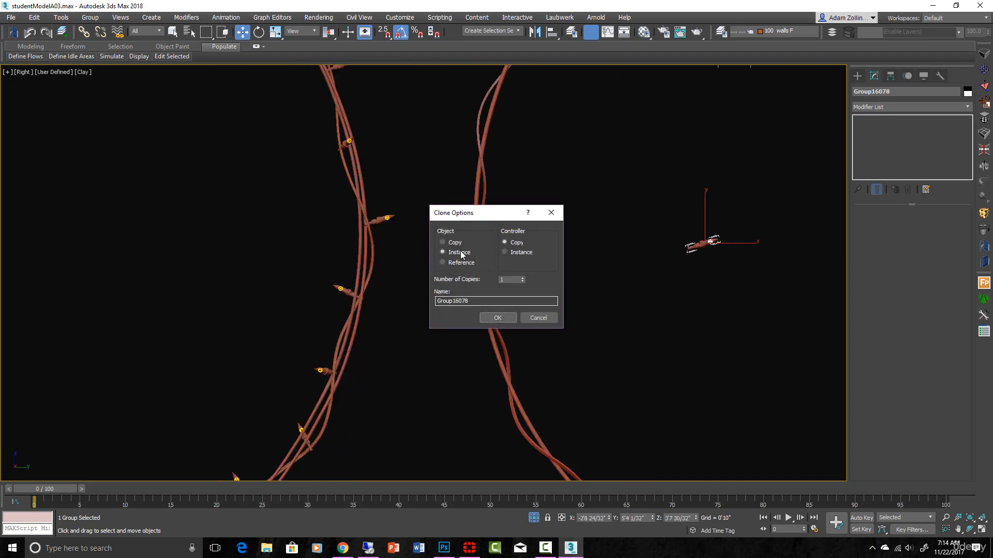
{"action": "left_click", "coordinate": [498, 317]}
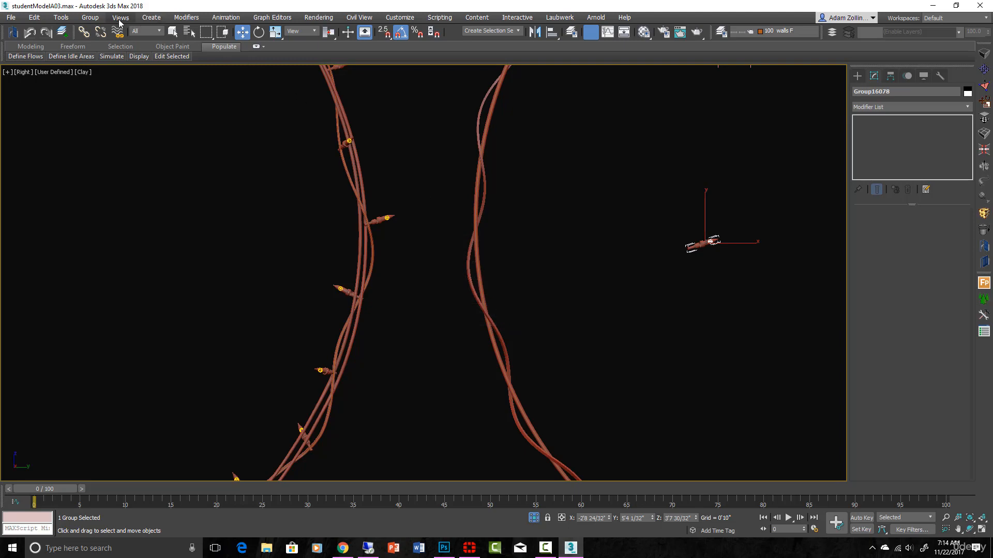
Step: Detach the cloned bulb from its parent group and move it to clear space beside the new ring
{"action": "left_click", "coordinate": [90, 17]}
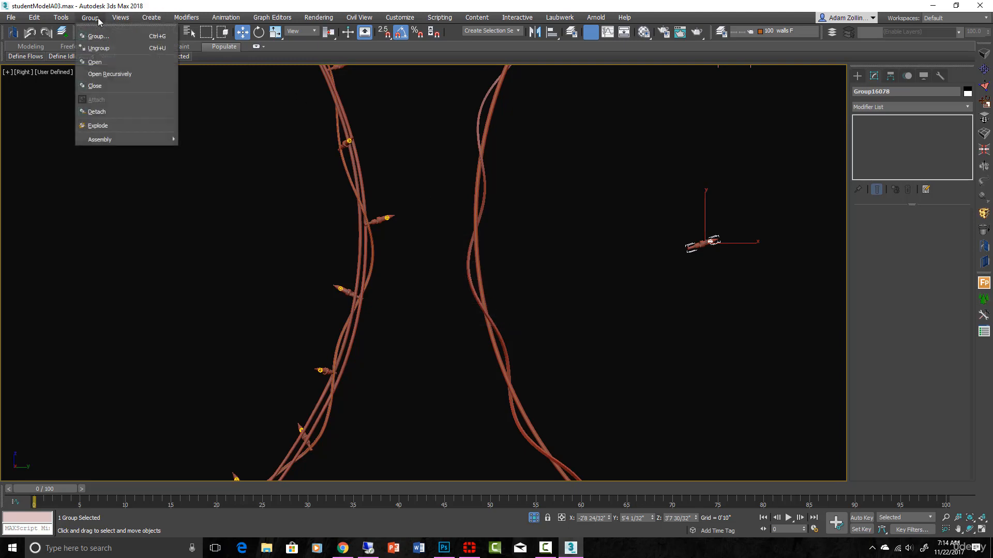
{"action": "left_click", "coordinate": [108, 111]}
{"action": "scroll", "coordinate": [681, 277], "scroll_direction": "down", "scroll_amount": 5}
{"action": "middle_click_drag", "start_coordinate": [591, 278], "coordinate": [402, 278]}
{"action": "scroll", "coordinate": [499, 268], "scroll_direction": "up", "scroll_amount": 3}
{"action": "left_click", "coordinate": [495, 269]}
{"action": "left_click_drag", "start_coordinate": [496, 270], "coordinate": [816, 209]}
{"action": "scroll", "coordinate": [814, 212], "scroll_direction": "up", "scroll_amount": 5}
{"action": "middle_click_drag", "start_coordinate": [814, 212], "coordinate": [524, 224]}
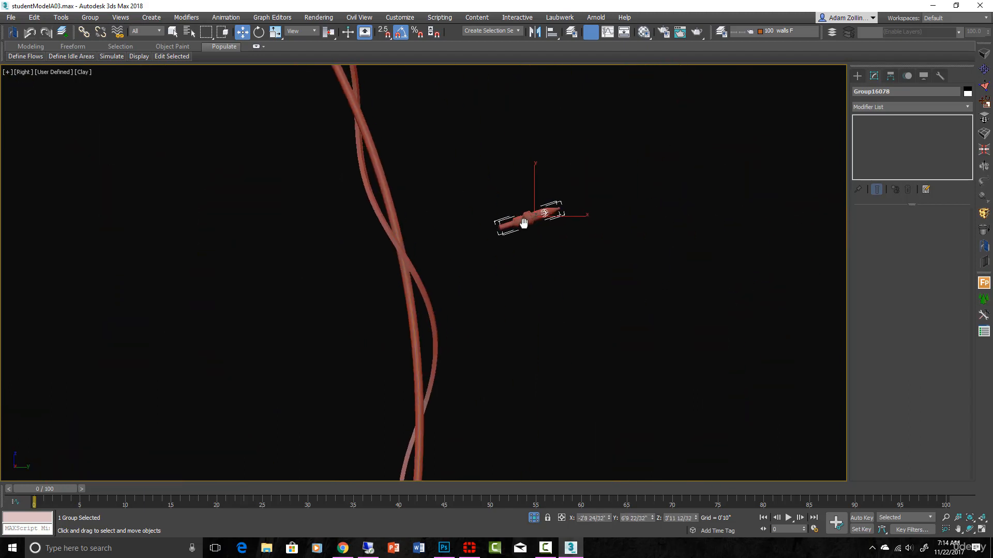
Step: Rotate the bulb 70 degrees in the right view and straighten it in the front view so it stands upright
{"action": "key", "text": "s"}
{"action": "key", "text": "e"}
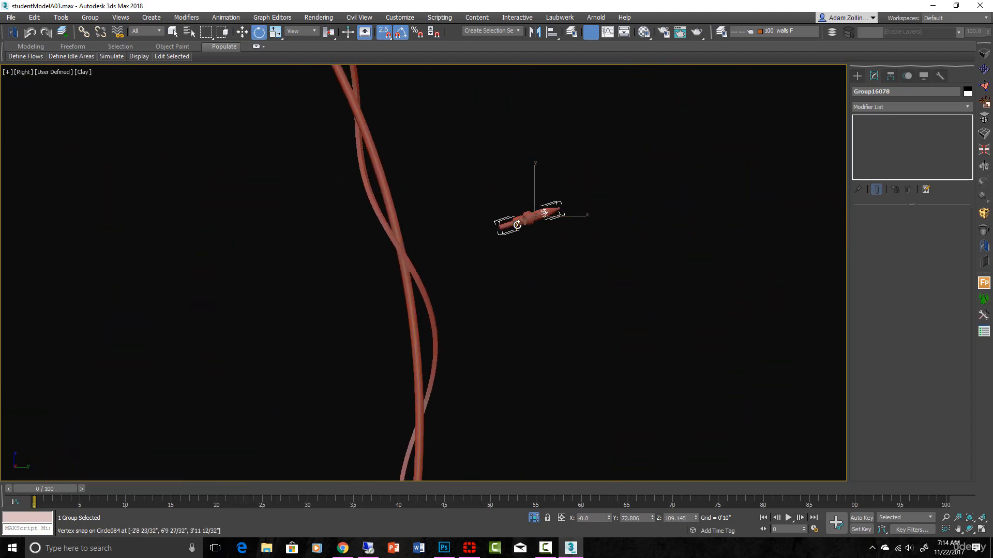
{"action": "key", "text": "s"}
{"action": "left_click_drag", "start_coordinate": [515, 225], "coordinate": [555, 260]}
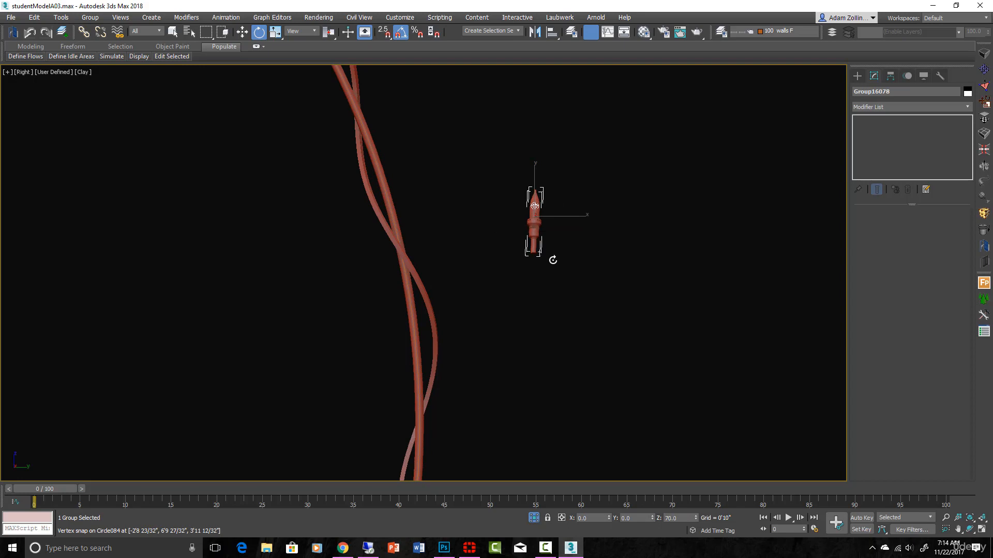
{"action": "key", "text": "f"}
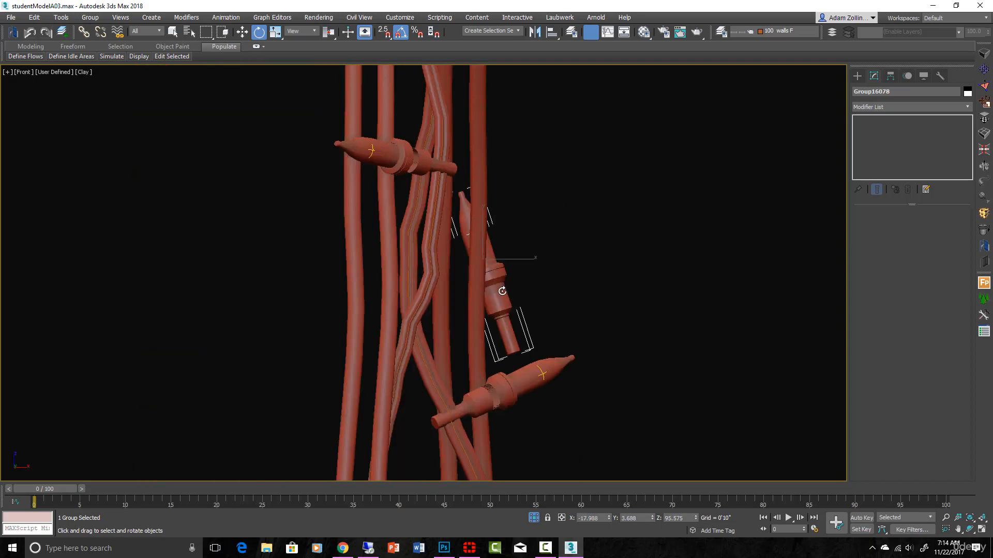
{"action": "left_click_drag", "start_coordinate": [504, 291], "coordinate": [493, 293]}
{"action": "key", "text": "shift+z"}
{"action": "key", "text": "z"}
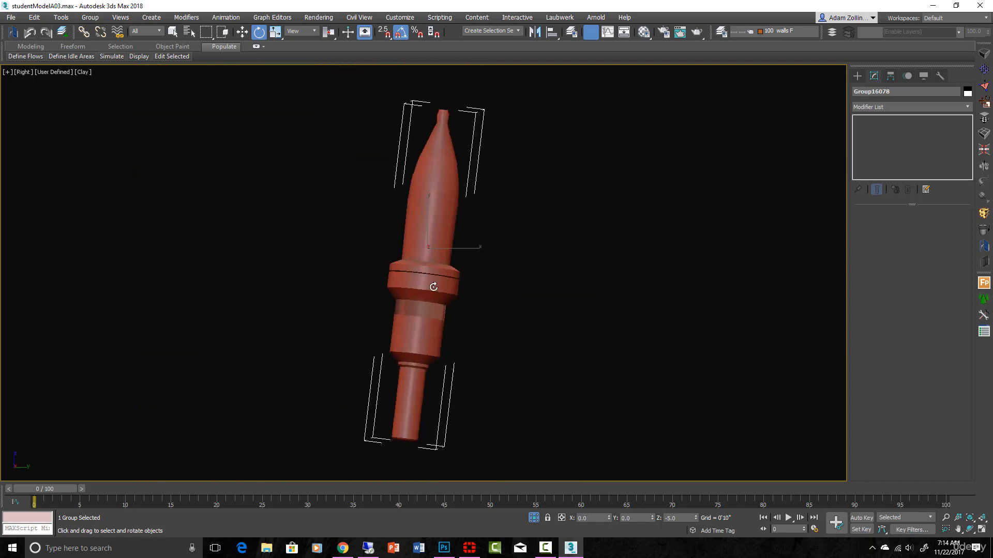
Step: Examine the upright bulb from the front and right in wireframe, and reselect the bulb group
{"action": "scroll", "coordinate": [437, 286], "scroll_direction": "down", "scroll_amount": 2}
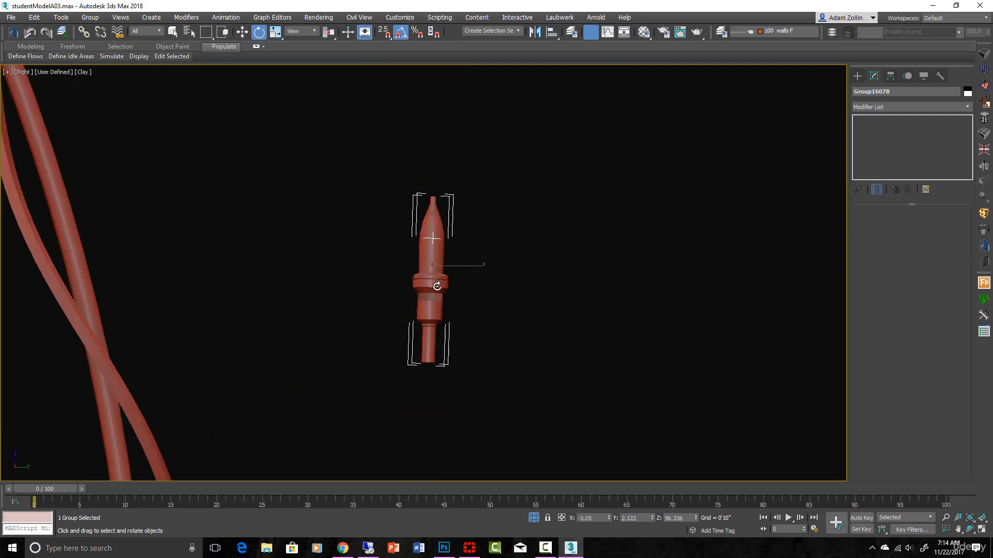
{"action": "middle_click_drag", "start_coordinate": [468, 295], "coordinate": [520, 322]}
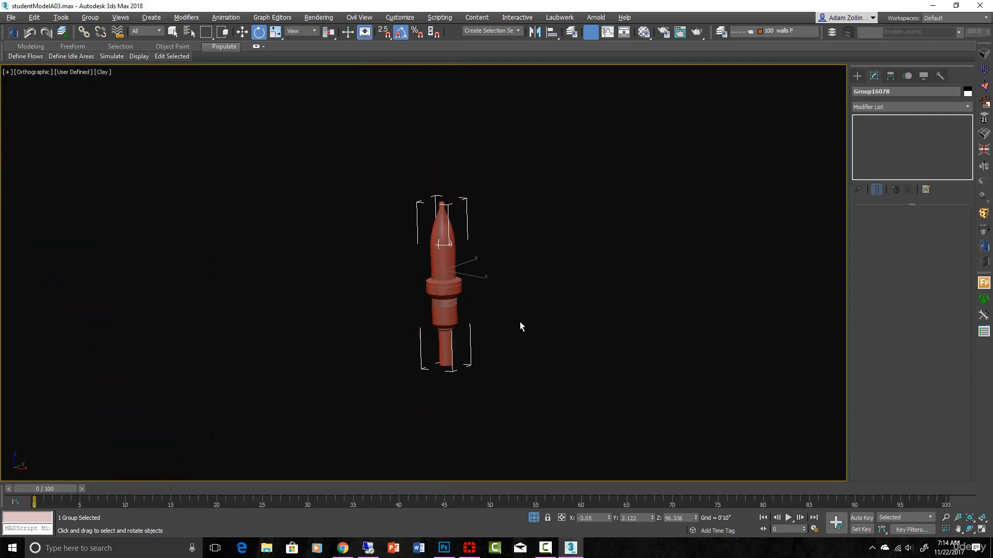
{"action": "key", "text": "f"}
{"action": "scroll", "coordinate": [507, 321], "scroll_direction": "down", "scroll_amount": 1}
{"action": "key", "text": "F3"}
{"action": "key", "text": "r"}
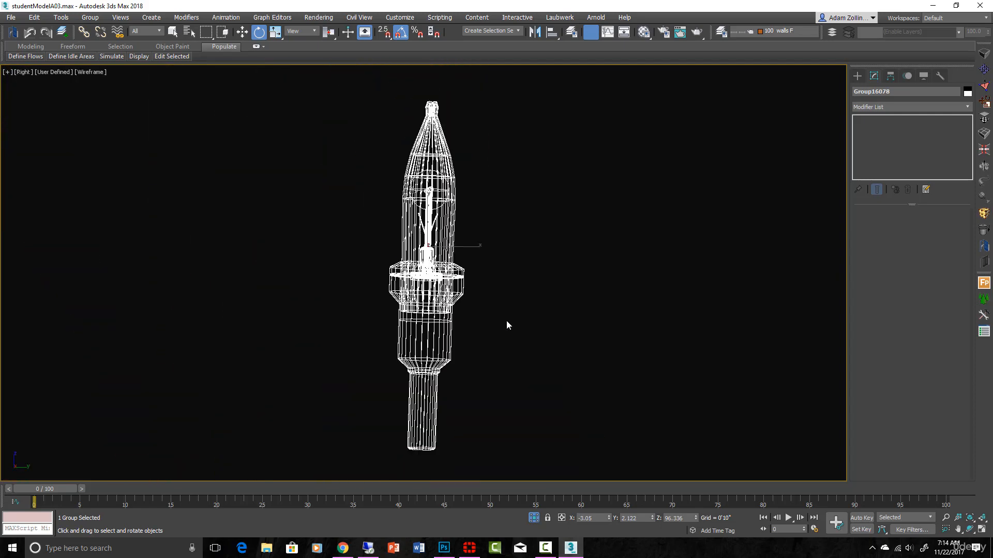
{"action": "left_click", "coordinate": [481, 309]}
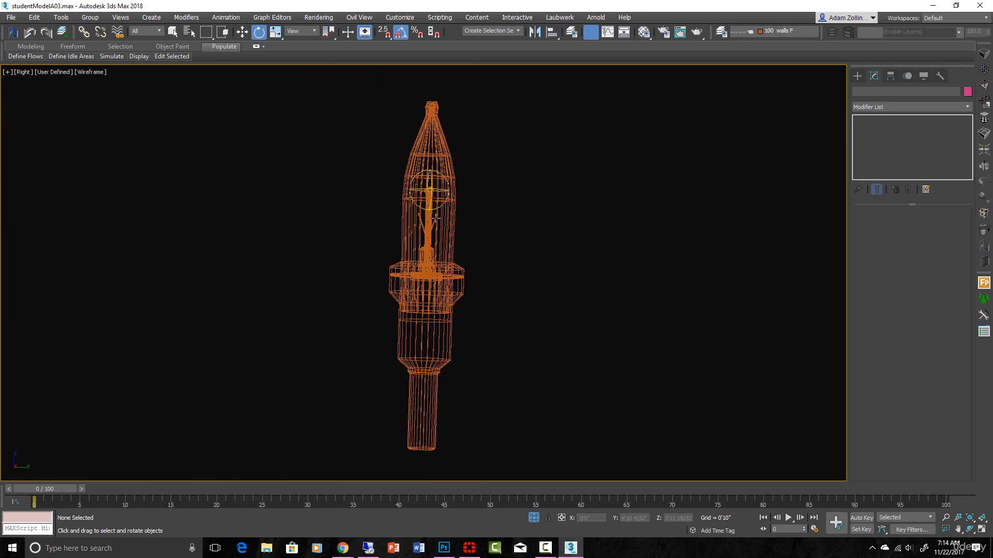
{"action": "left_click", "coordinate": [435, 191]}
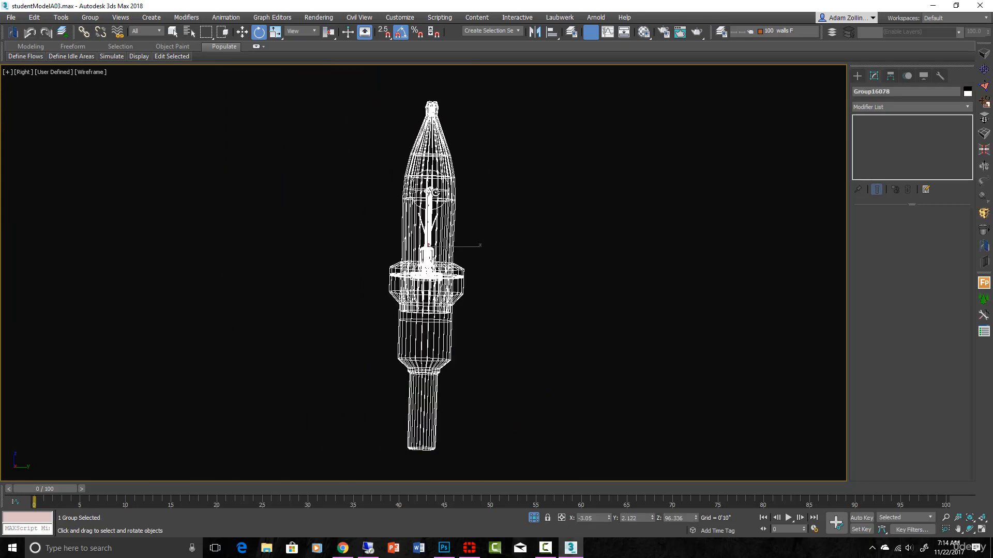
Step: Inspect the bulb group's pivot placement with Affect Pivot Only, return to shaded display and leave pivot editing
{"action": "left_click", "coordinate": [890, 76]}
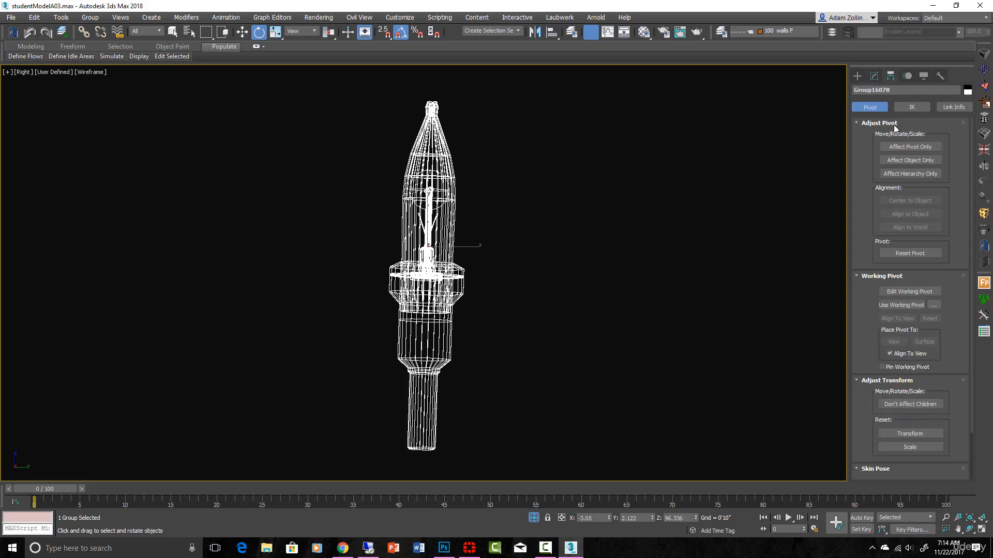
{"action": "left_click", "coordinate": [899, 147]}
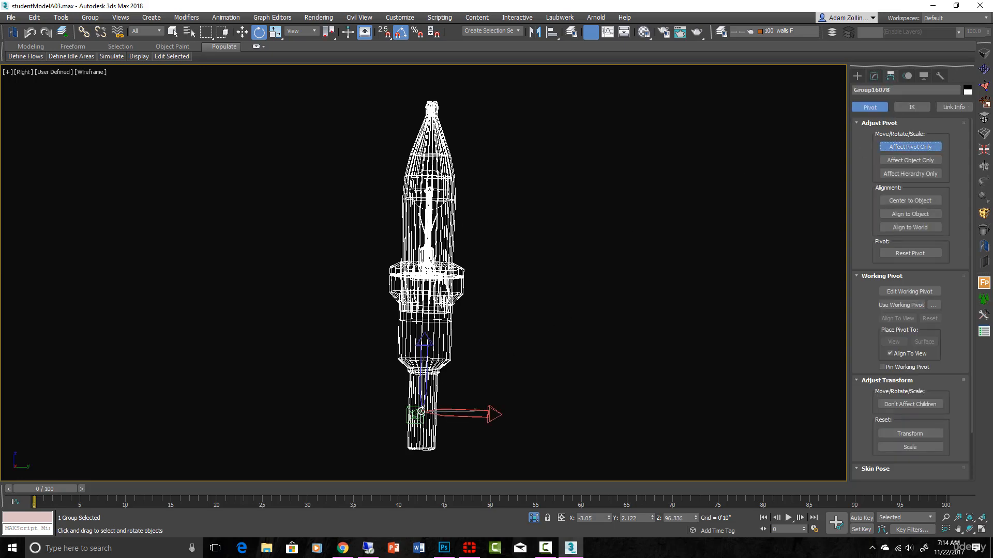
{"action": "scroll", "coordinate": [449, 414], "scroll_direction": "down", "scroll_amount": 3}
{"action": "mouse_move", "coordinate": [450, 414]}
{"action": "middle_mouse_down", "text": "alt"}
{"action": "mouse_move", "coordinate": [467, 421]}
{"action": "mouse_move", "coordinate": [444, 421]}
{"action": "middle_mouse_up", "text": "alt"}
{"action": "key", "text": "F3"}
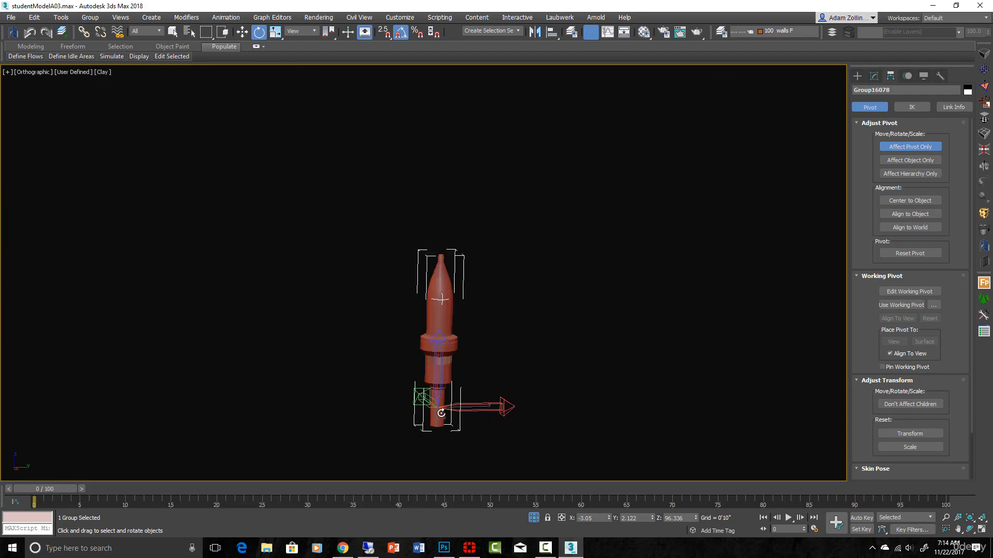
{"action": "scroll", "coordinate": [737, 358], "scroll_direction": "up", "scroll_amount": 2}
{"action": "left_click", "coordinate": [926, 150]}
Step: Open the Spacing Tool for the bulb group in the right view and pick the twisted helix wire as the path
{"action": "scroll", "coordinate": [313, 377], "scroll_direction": "down", "scroll_amount": 5}
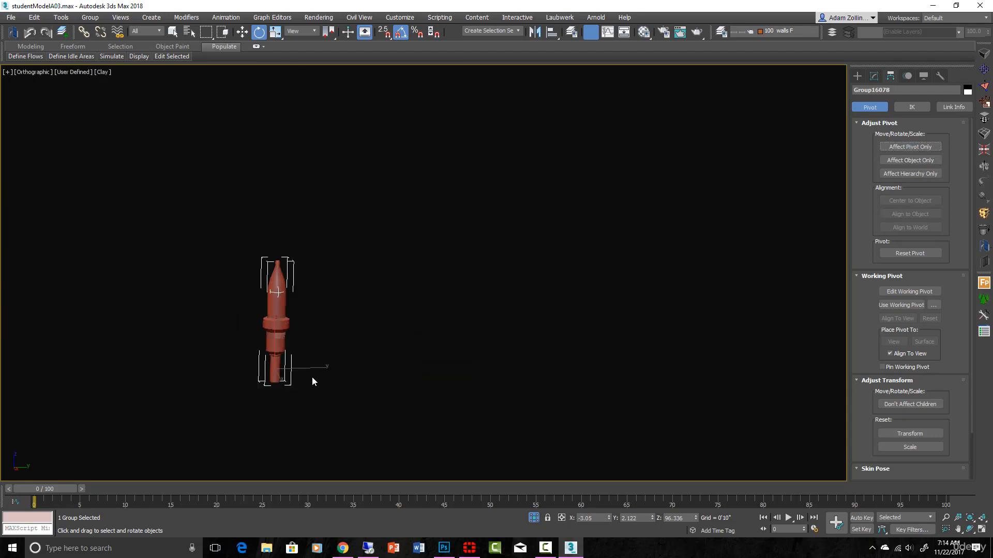
{"action": "middle_click_drag", "start_coordinate": [316, 377], "coordinate": [543, 314]}
{"action": "scroll", "coordinate": [562, 320], "scroll_direction": "up", "scroll_amount": 1}
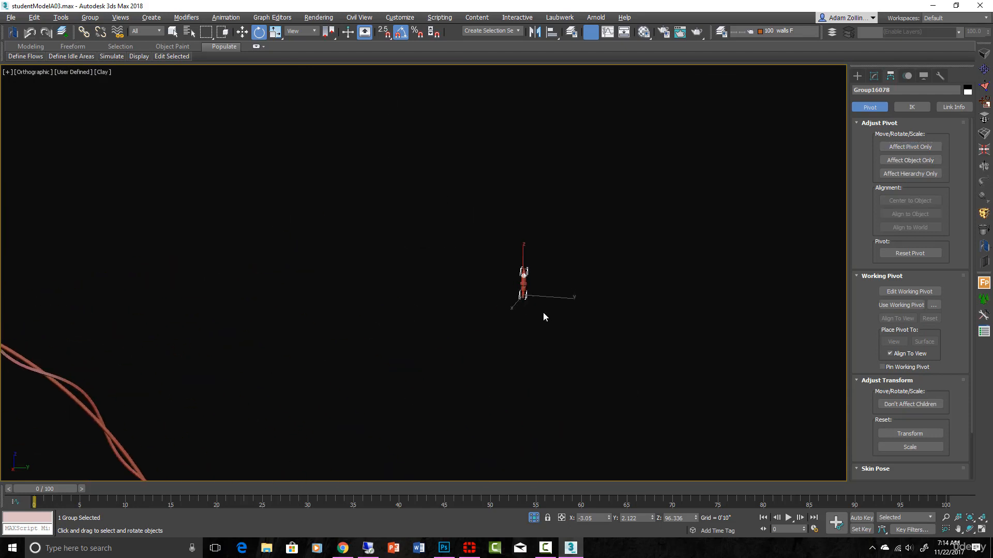
{"action": "middle_click_drag", "start_coordinate": [534, 269], "coordinate": [538, 235], "text": "alt"}
{"action": "key", "text": "r"}
{"action": "scroll", "coordinate": [537, 236], "scroll_direction": "up", "scroll_amount": 2}
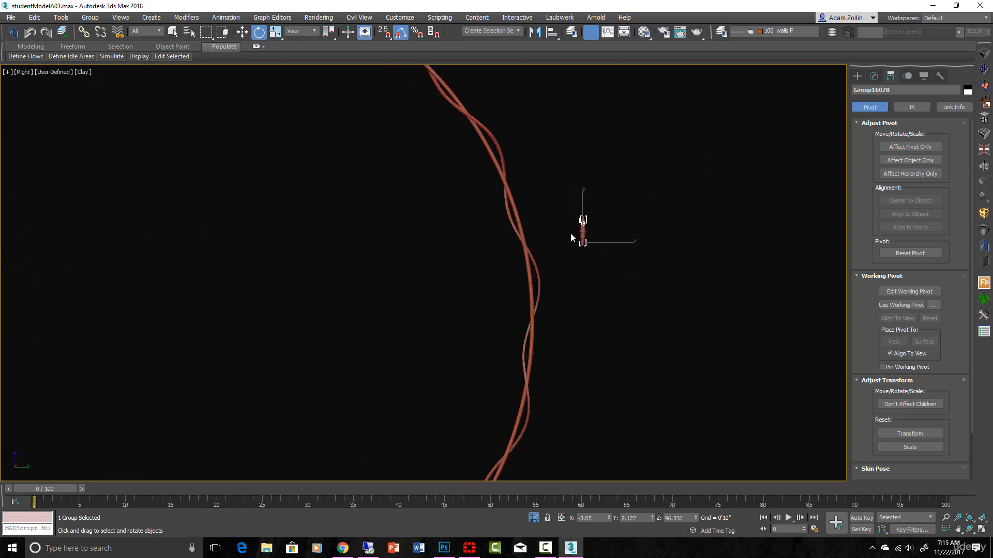
{"action": "left_click", "coordinate": [35, 17]}
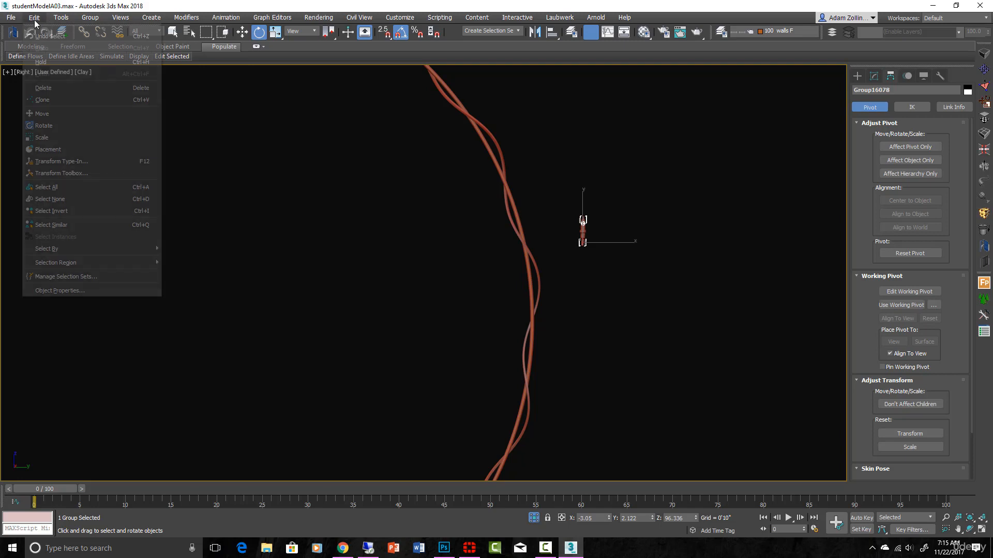
{"action": "mouse_move", "coordinate": [54, 22]}
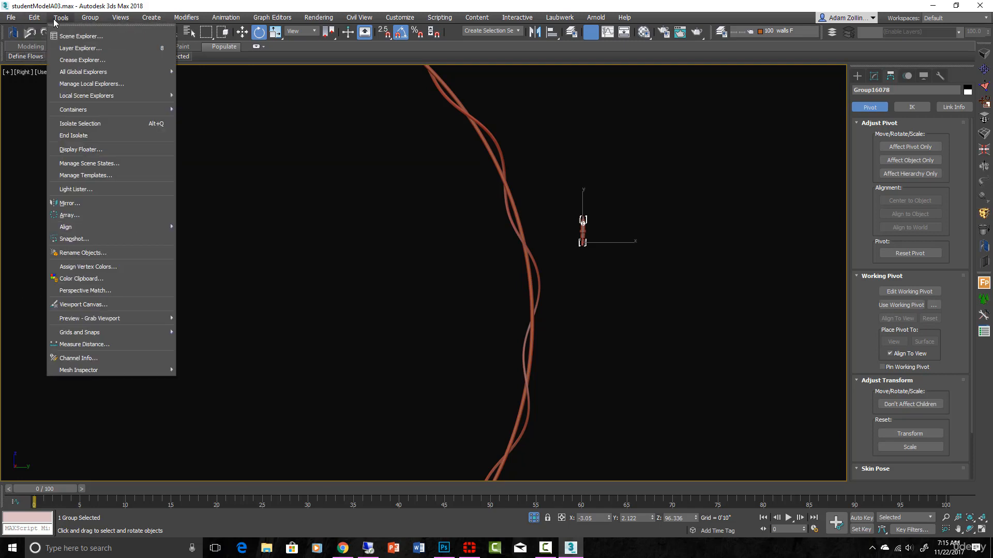
{"action": "mouse_move", "coordinate": [86, 228]}
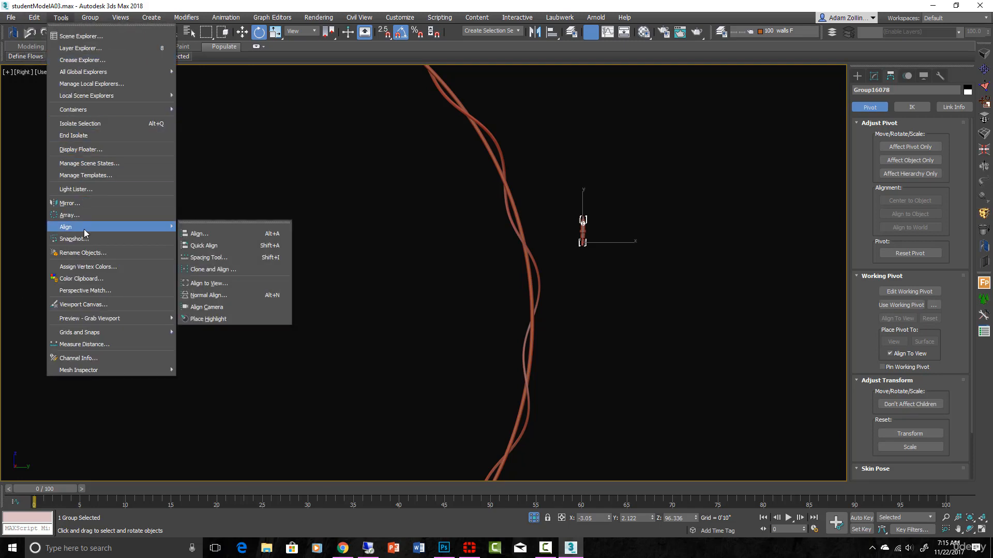
{"action": "left_click", "coordinate": [226, 258]}
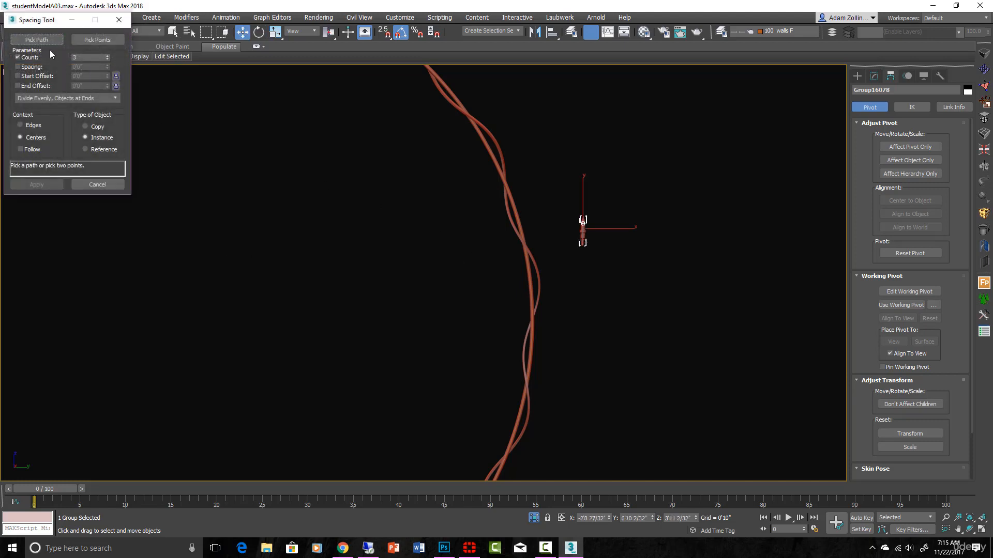
{"action": "left_click", "coordinate": [37, 40]}
{"action": "scroll", "coordinate": [499, 150], "scroll_direction": "up", "scroll_amount": 2}
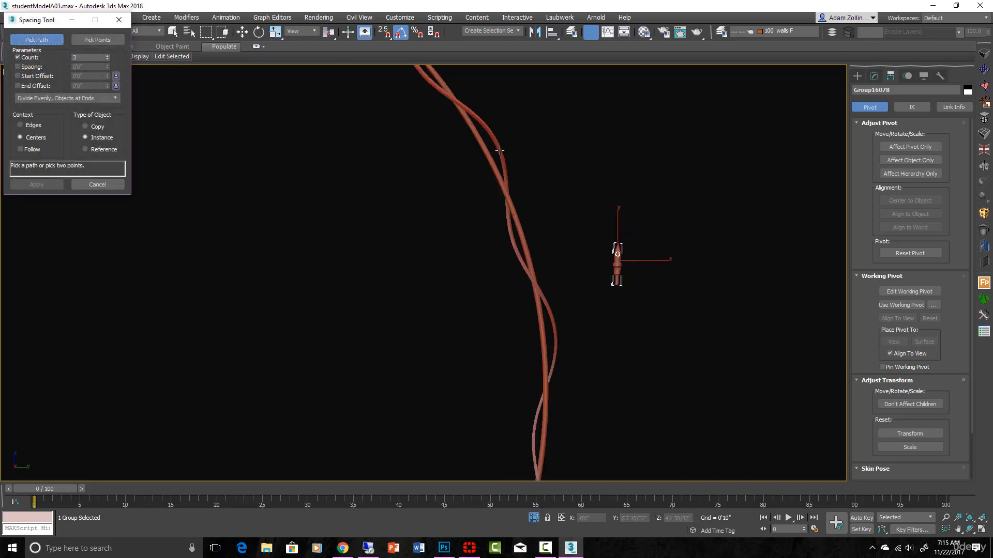
{"action": "left_click", "coordinate": [499, 149]}
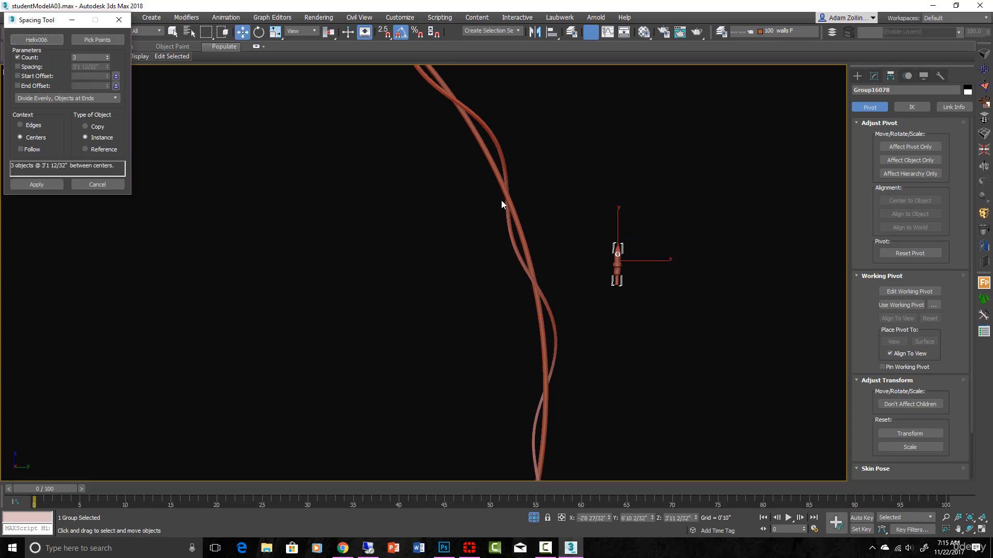
Step: Check the bulbs previewed along the ring and make the instances follow the path's direction
{"action": "scroll", "coordinate": [470, 215], "scroll_direction": "down", "scroll_amount": 5}
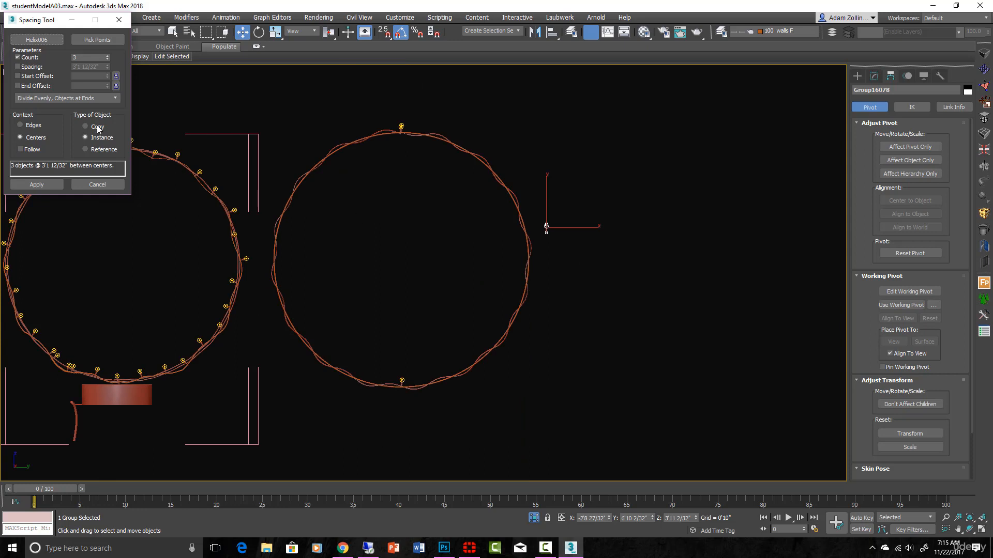
{"action": "scroll", "coordinate": [374, 131], "scroll_direction": "up", "scroll_amount": 8}
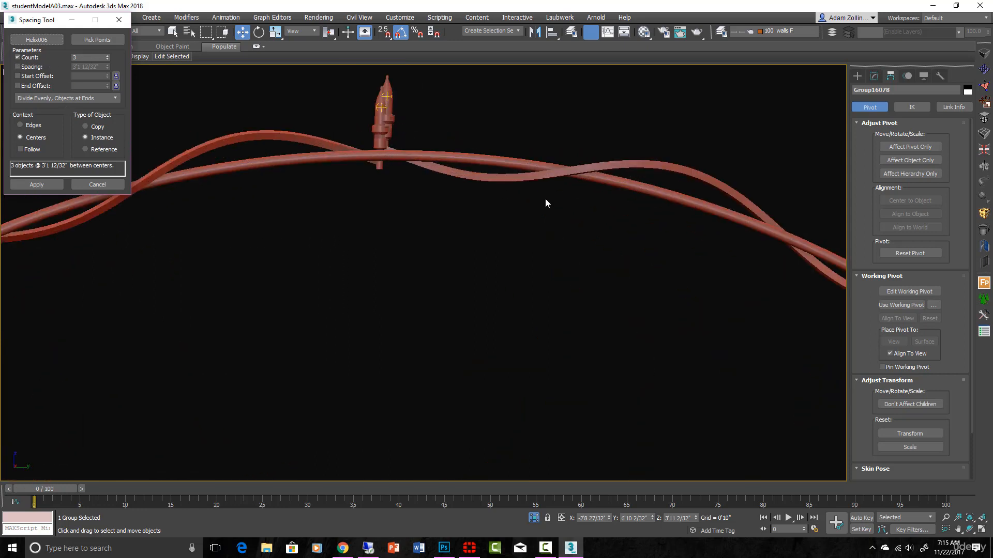
{"action": "scroll", "coordinate": [434, 171], "scroll_direction": "down", "scroll_amount": 6}
{"action": "middle_click_drag", "start_coordinate": [495, 301], "coordinate": [518, 194]}
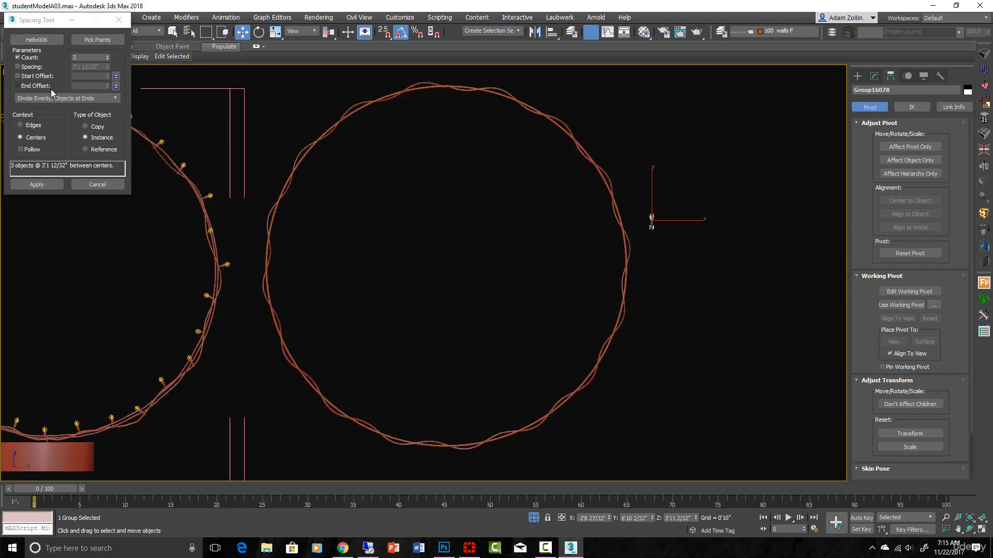
{"action": "left_click", "coordinate": [21, 150]}
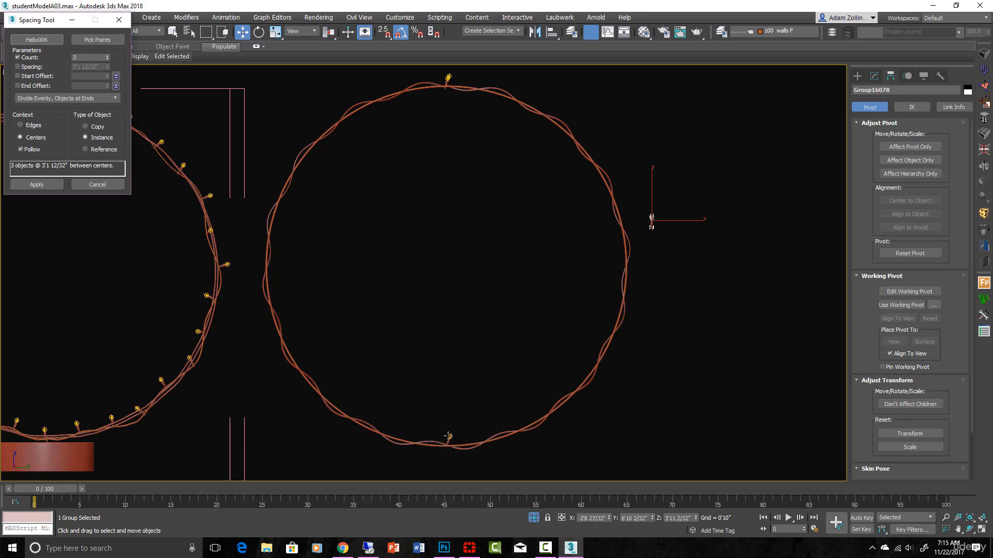
Step: Distribute the bulbs by spacing instead of count, keeping Follow enabled, with 4" between centers, and check the preview around the ring
{"action": "left_click", "coordinate": [21, 149]}
{"action": "left_click", "coordinate": [21, 149]}
{"action": "left_click", "coordinate": [18, 67]}
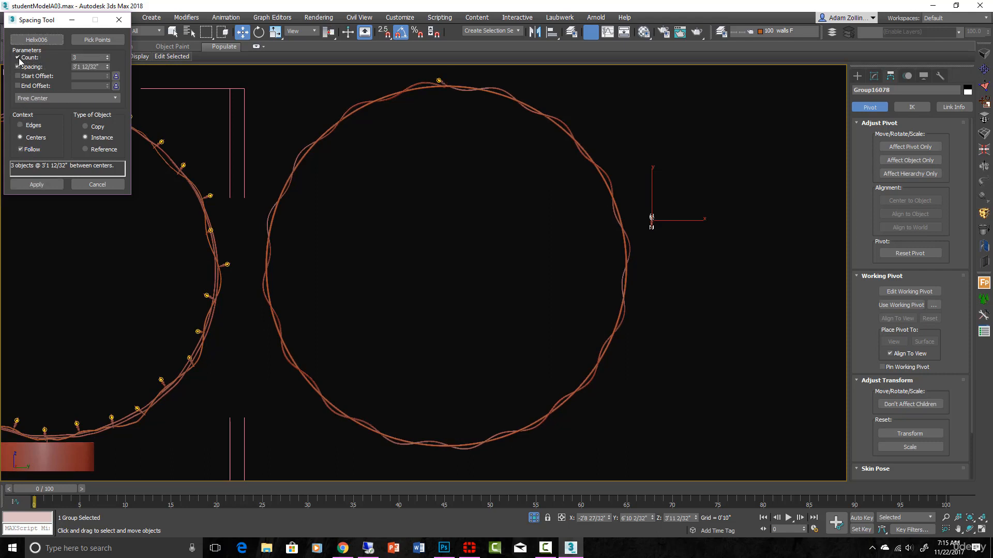
{"action": "left_click", "coordinate": [18, 58]}
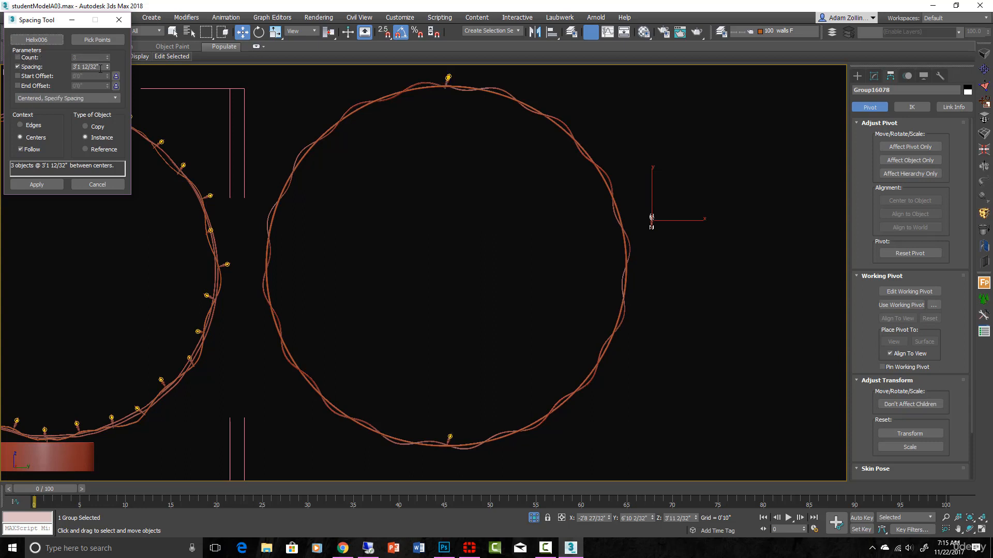
{"action": "left_click_drag", "start_coordinate": [100, 67], "coordinate": [62, 67]}
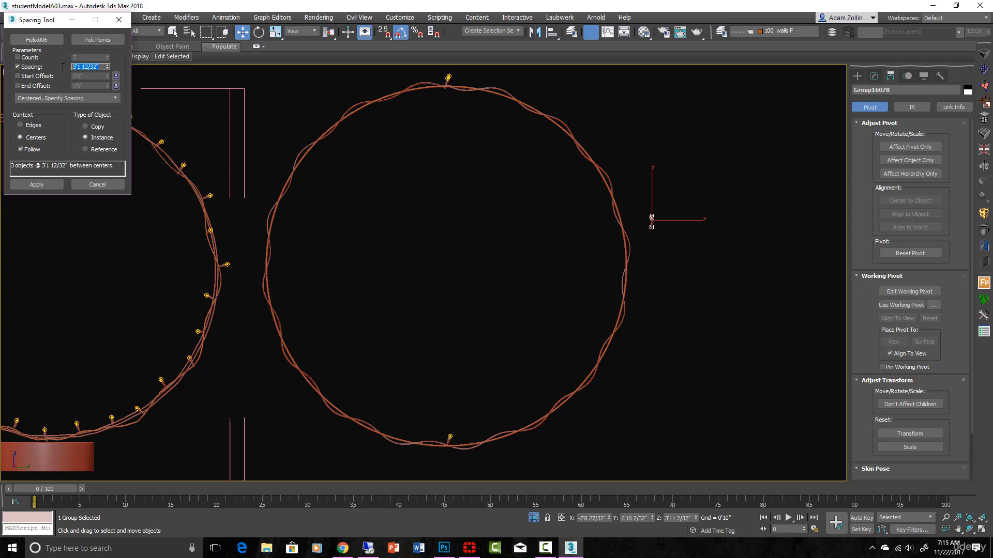
{"action": "type", "text": "4"}
{"action": "key", "text": "Return"}
{"action": "scroll", "coordinate": [357, 234], "scroll_direction": "down", "scroll_amount": 3}
{"action": "middle_click_drag", "start_coordinate": [380, 280], "coordinate": [408, 296], "text": "alt"}
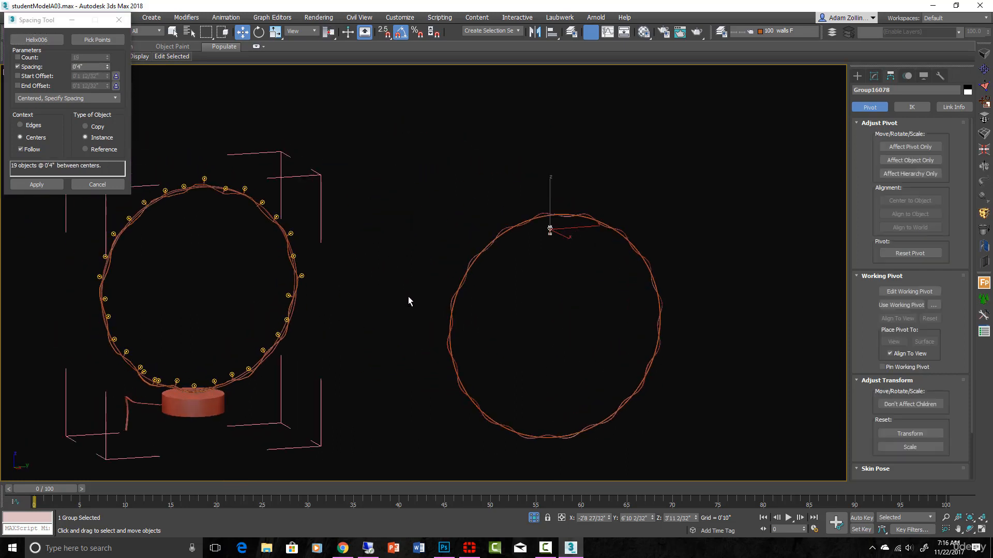
{"action": "middle_click_drag", "start_coordinate": [532, 343], "coordinate": [462, 302]}
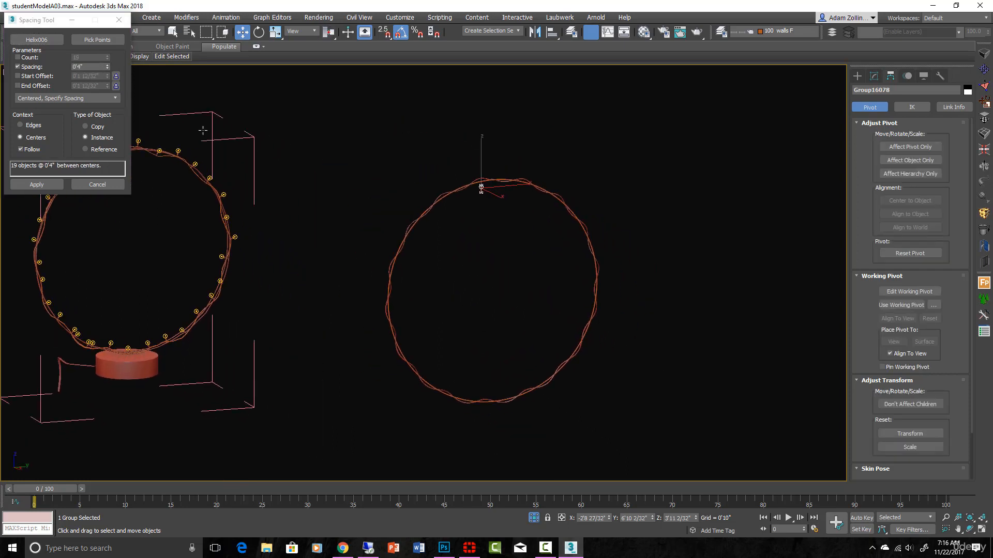
Step: Reduce the bulb spacing to 3" and apply the instances along the helix path
{"action": "left_click", "coordinate": [107, 69]}
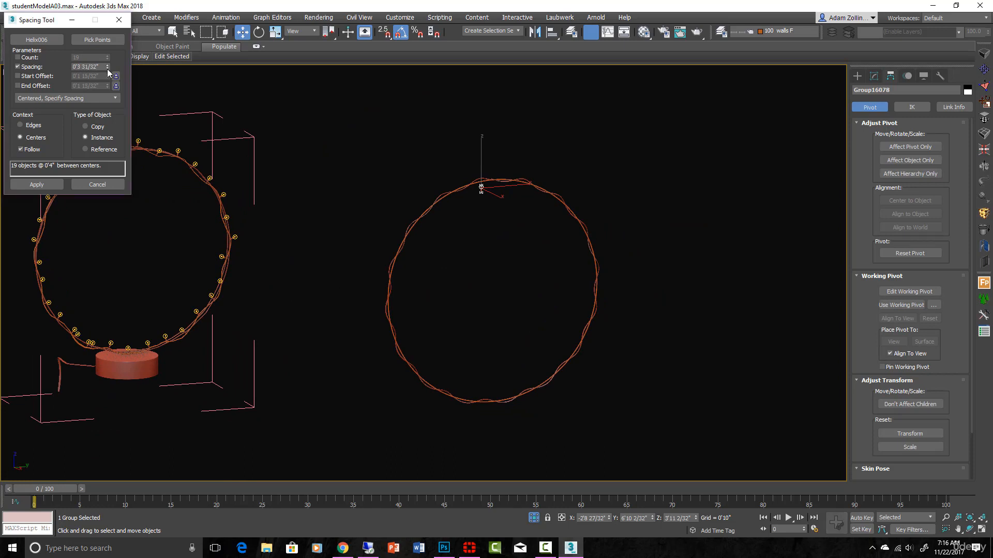
{"action": "scroll", "coordinate": [334, 234], "scroll_direction": "up", "scroll_amount": 3}
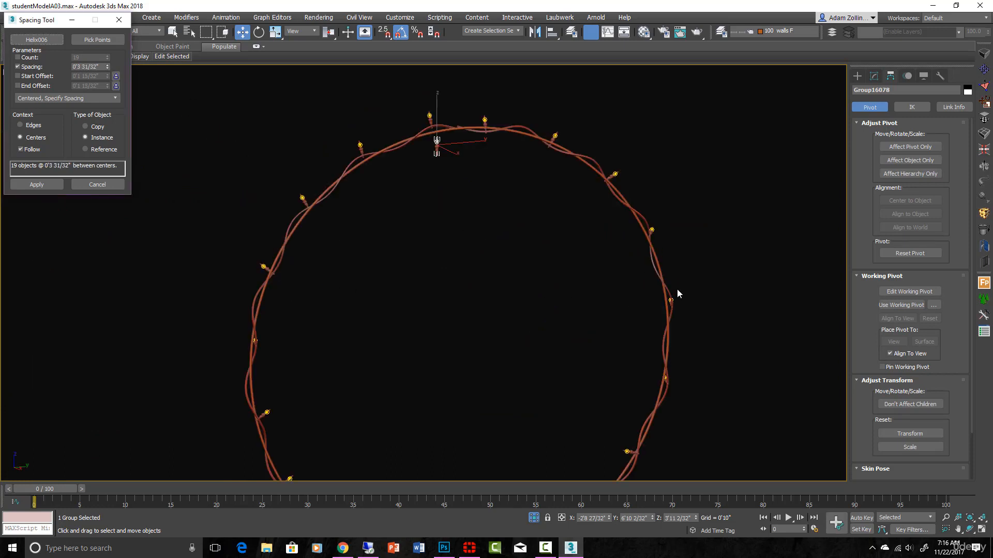
{"action": "middle_click_drag", "start_coordinate": [675, 427], "coordinate": [680, 313]}
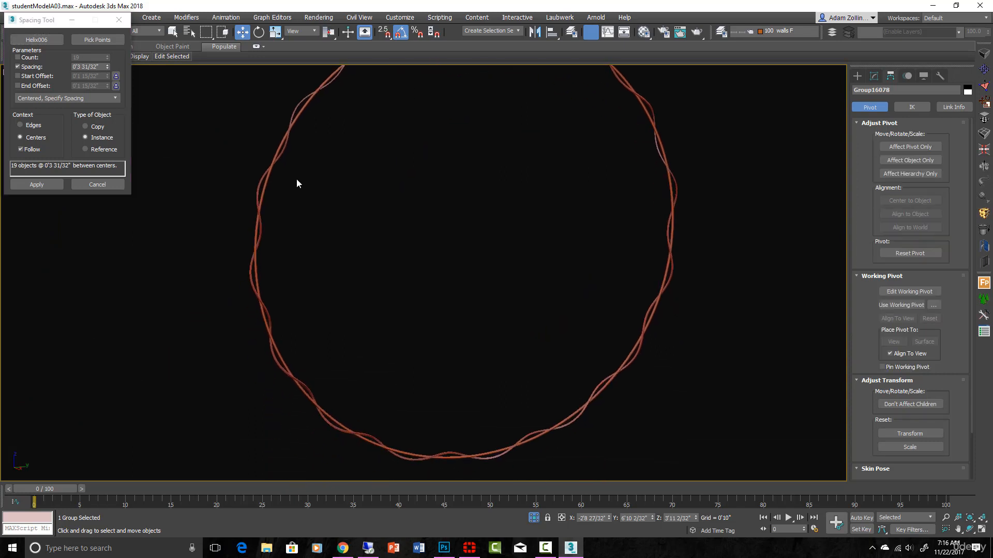
{"action": "left_click", "coordinate": [103, 67]}
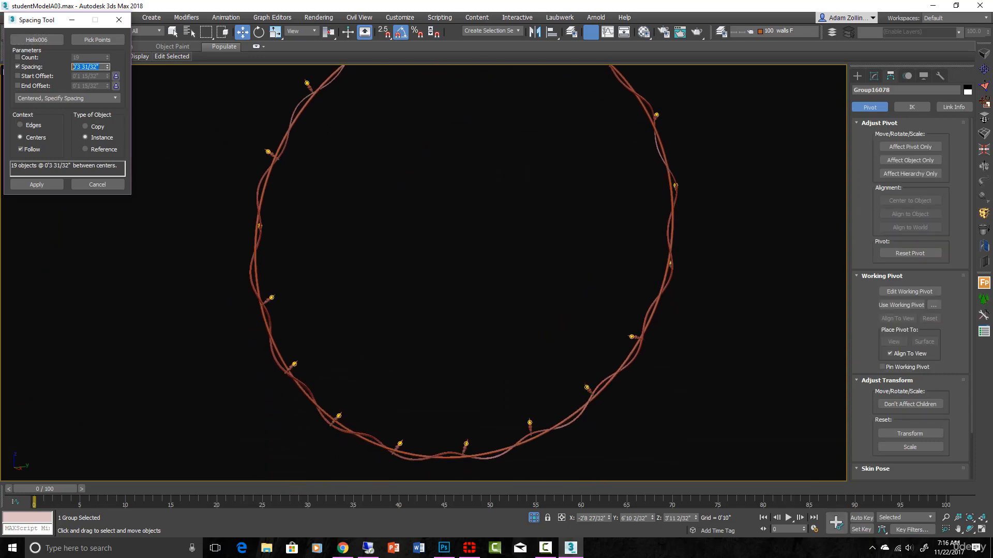
{"action": "type", "text": "3"}
{"action": "key", "text": "Return"}
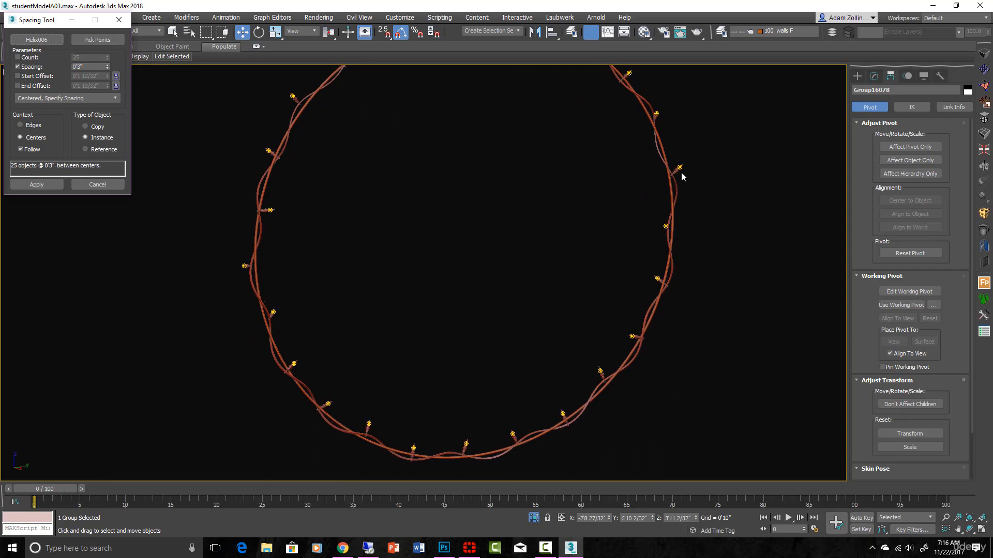
{"action": "left_click", "coordinate": [35, 183]}
{"action": "left_click", "coordinate": [36, 184]}
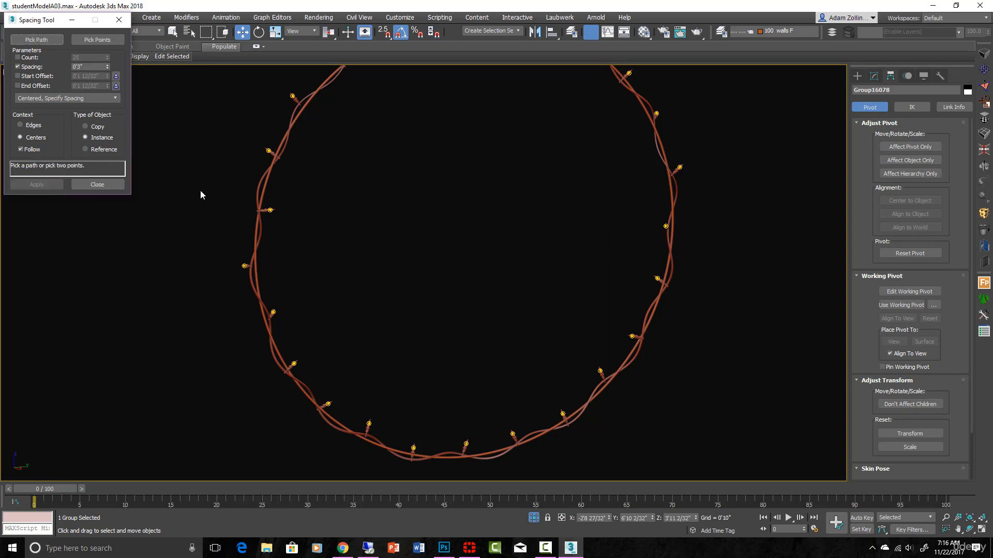
Step: Rotate two bulbs at the top of the ring about their own pivots to vary their tilt
{"action": "scroll", "coordinate": [296, 187], "scroll_direction": "down", "scroll_amount": 4}
{"action": "scroll", "coordinate": [350, 89], "scroll_direction": "up", "scroll_amount": 8}
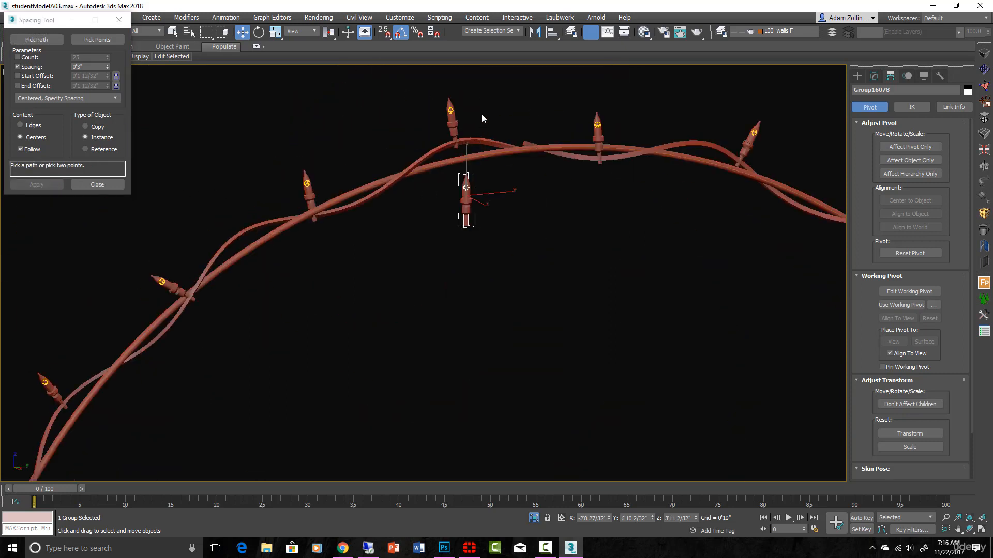
{"action": "left_click", "coordinate": [478, 116]}
{"action": "left_click", "coordinate": [452, 120]}
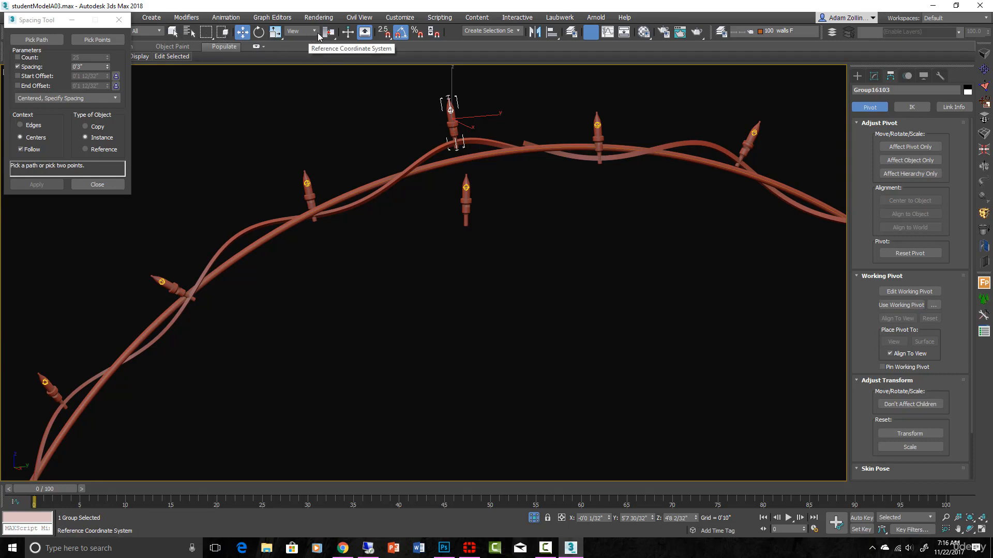
{"action": "left_click_drag", "start_coordinate": [328, 32], "coordinate": [325, 53]}
{"action": "key", "text": "e"}
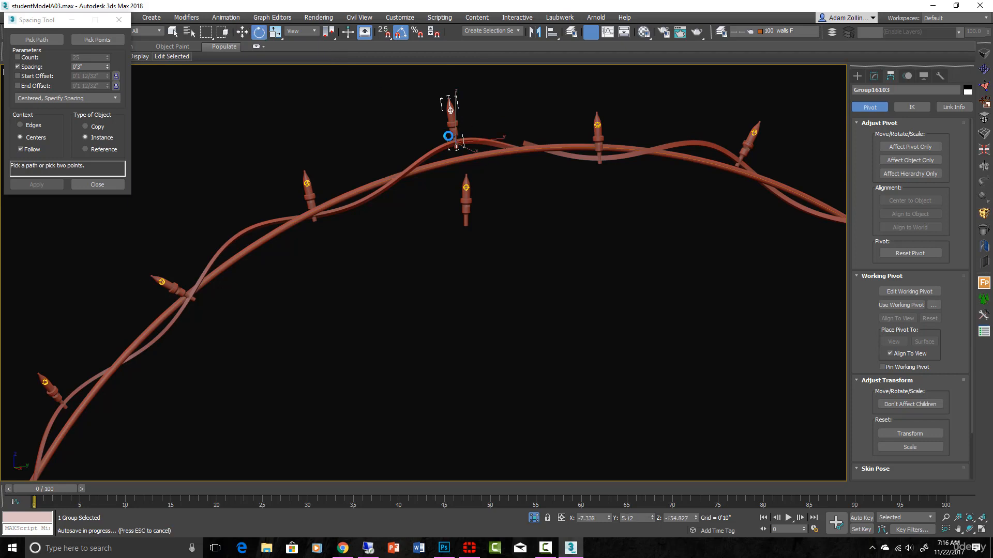
{"action": "left_click_drag", "start_coordinate": [448, 136], "coordinate": [494, 133]}
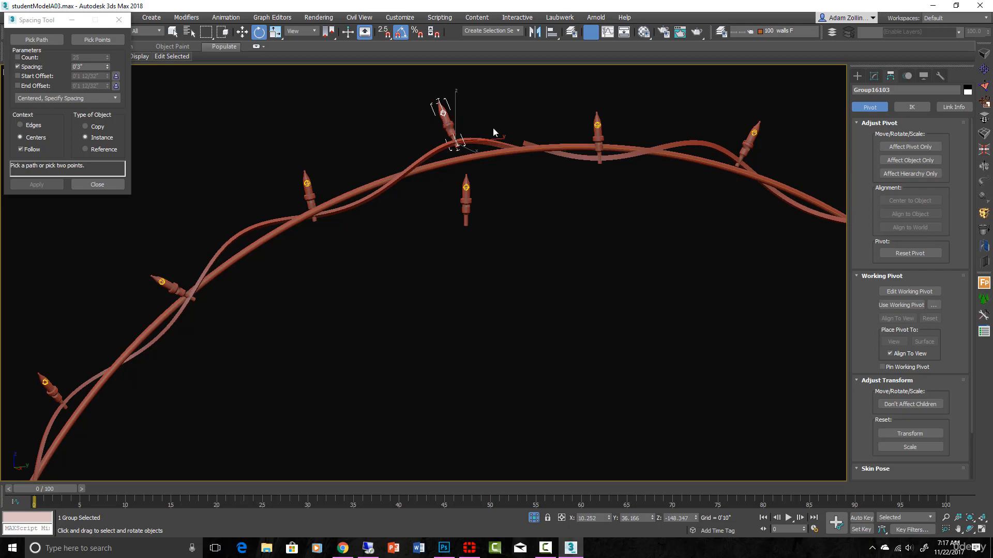
{"action": "left_click", "coordinate": [600, 138]}
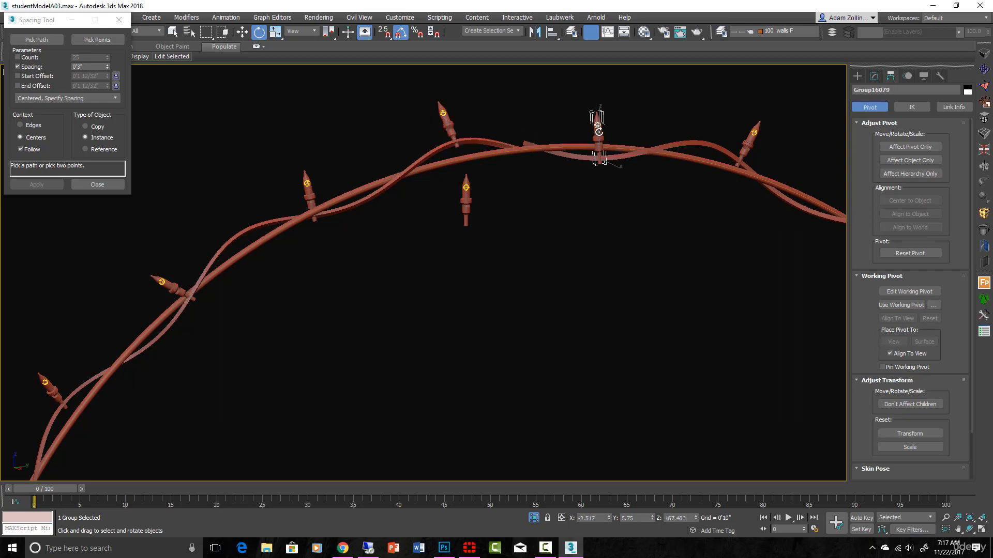
{"action": "left_click_drag", "start_coordinate": [599, 132], "coordinate": [619, 186]}
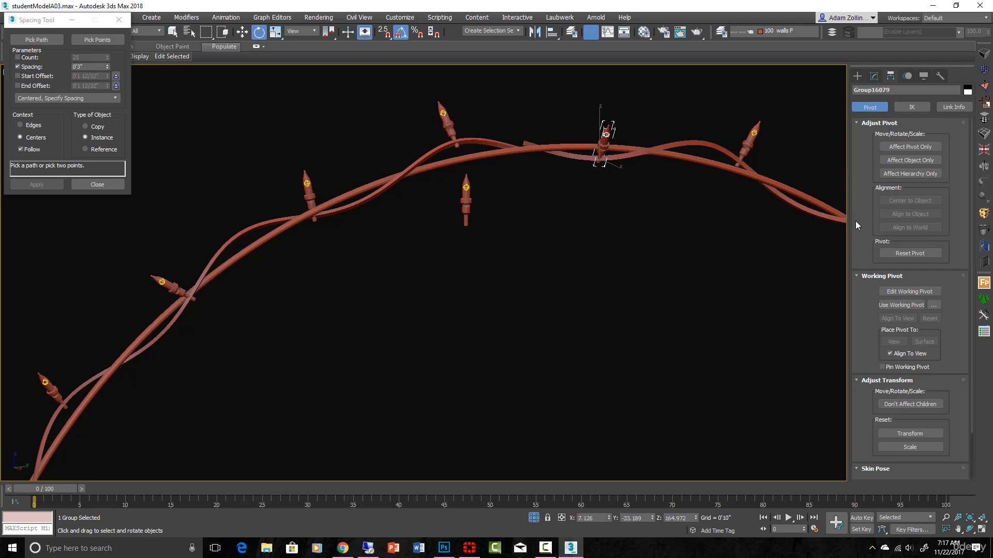
Step: Rotate one bulb on the side of the ring so that it points downward
{"action": "middle_click_drag", "start_coordinate": [678, 198], "coordinate": [501, 160]}
{"action": "scroll", "coordinate": [614, 202], "scroll_direction": "down", "scroll_amount": 4}
{"action": "middle_click_drag", "start_coordinate": [697, 321], "coordinate": [657, 299], "text": "alt"}
{"action": "scroll", "coordinate": [654, 285], "scroll_direction": "up", "scroll_amount": 10}
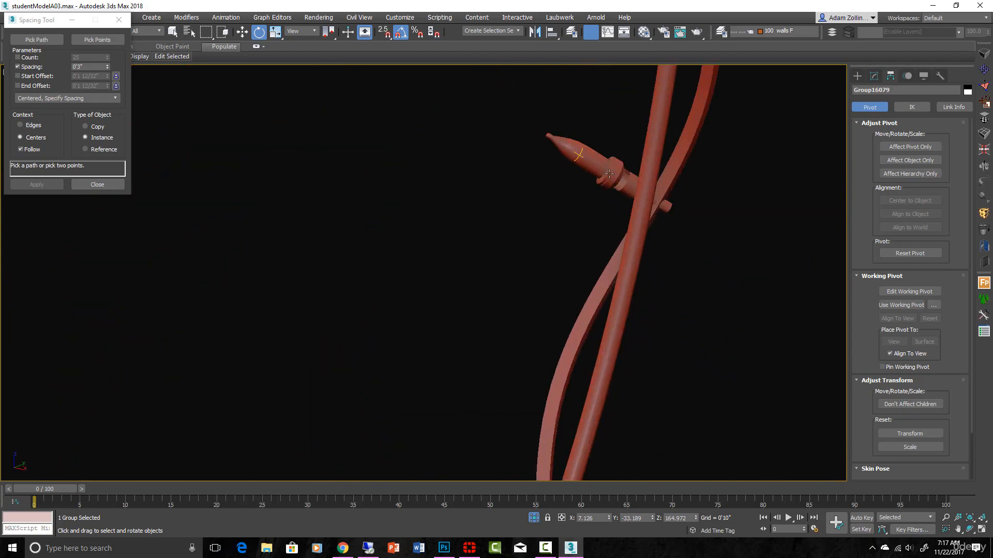
{"action": "left_click", "coordinate": [574, 224]}
{"action": "left_click_drag", "start_coordinate": [574, 224], "coordinate": [644, 243]}
Step: Try adjusting a bulb near the bottom of the ring so it meets the wire, and undo the last adjustment
{"action": "scroll", "coordinate": [650, 250], "scroll_direction": "down", "scroll_amount": 5}
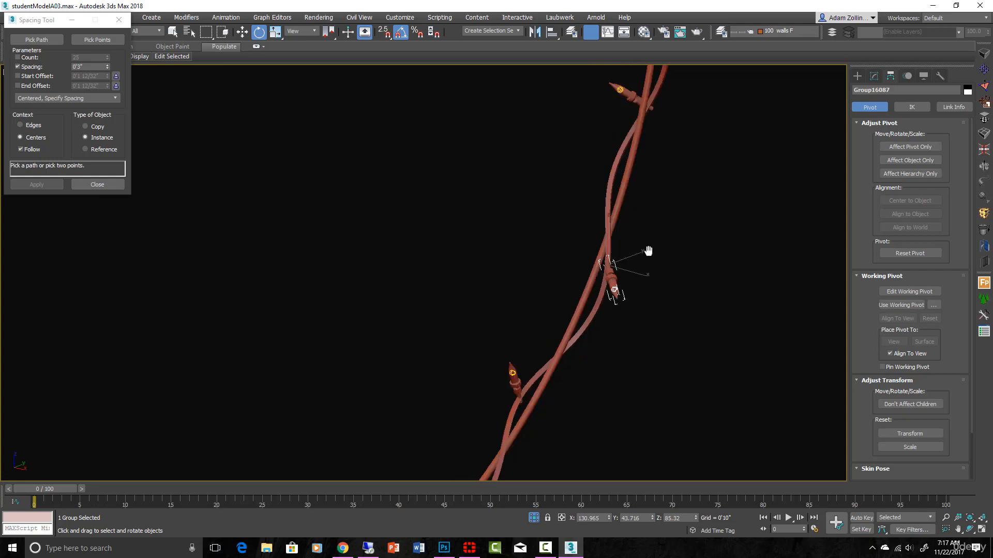
{"action": "scroll", "coordinate": [640, 259], "scroll_direction": "down", "scroll_amount": 5}
{"action": "scroll", "coordinate": [550, 304], "scroll_direction": "up", "scroll_amount": 10}
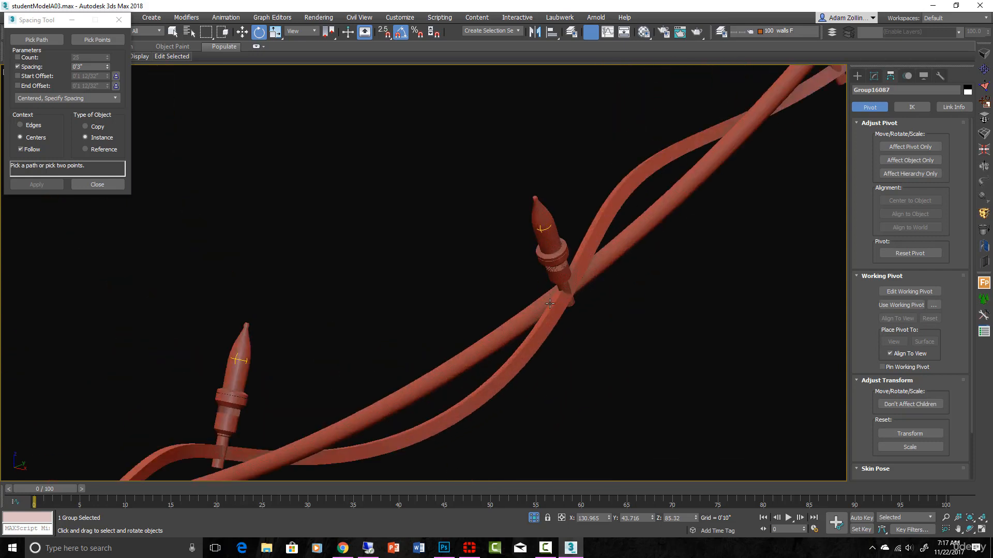
{"action": "left_click", "coordinate": [552, 261]}
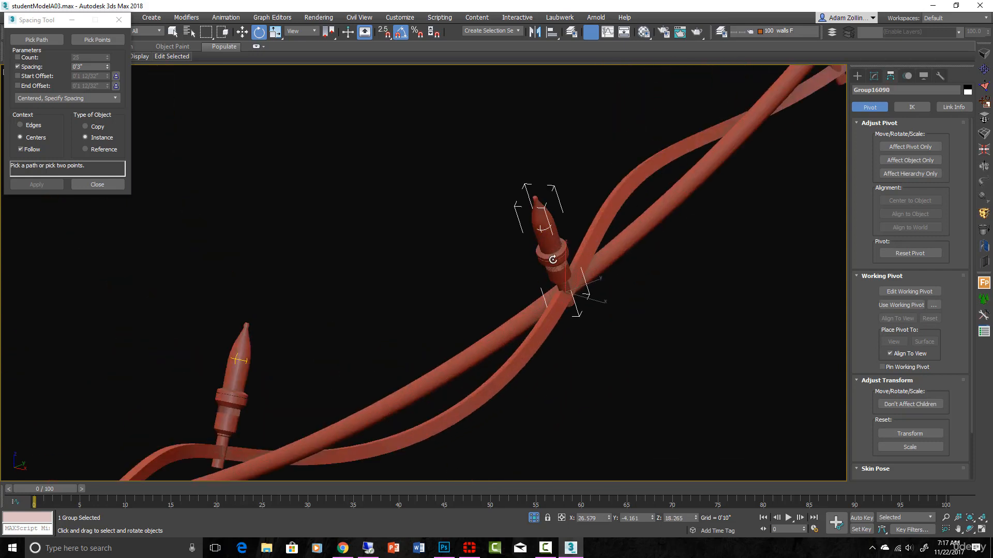
{"action": "left_click_drag", "start_coordinate": [553, 260], "coordinate": [551, 261]}
{"action": "left_click_drag", "start_coordinate": [557, 263], "coordinate": [536, 264]}
{"action": "scroll", "coordinate": [548, 271], "scroll_direction": "down", "scroll_amount": 5}
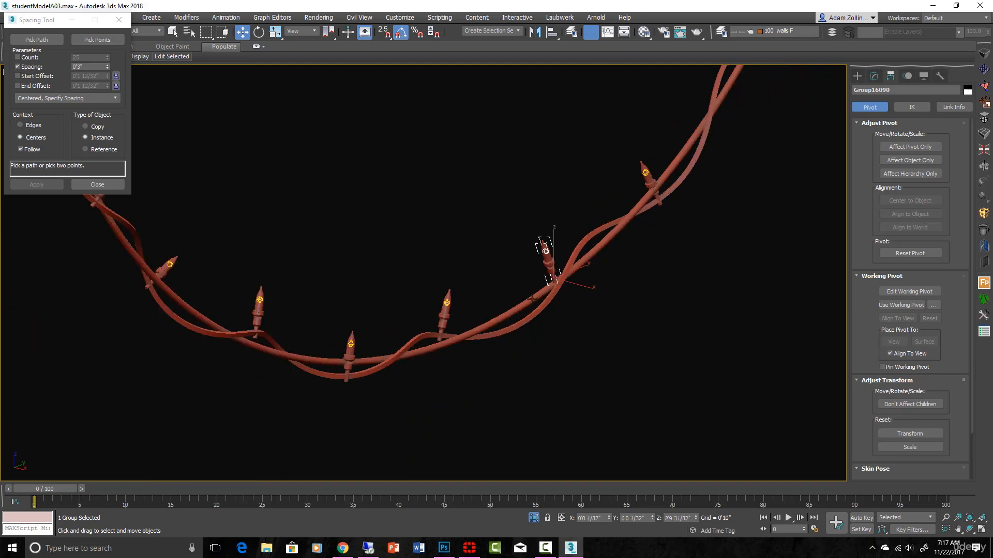
{"action": "middle_click_drag", "start_coordinate": [548, 254], "coordinate": [572, 266], "text": "alt"}
{"action": "scroll", "coordinate": [572, 266], "scroll_direction": "up", "scroll_amount": 5}
{"action": "key", "text": "ctrl+z"}
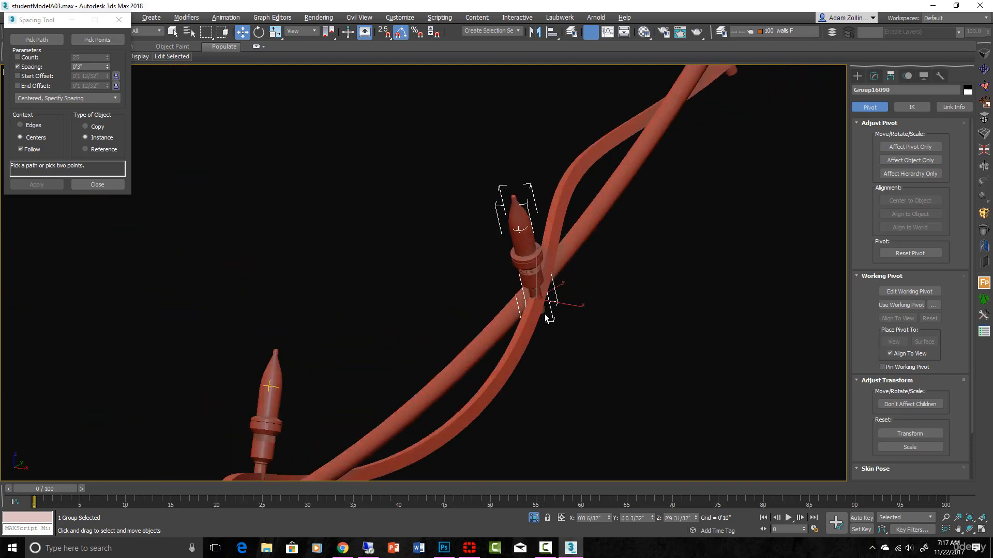
Step: Examine the bulb placement around the whole ring from several angles and in the right view
{"action": "mouse_move", "coordinate": [541, 316]}
{"action": "middle_mouse_down", "text": "alt"}
{"action": "mouse_move", "coordinate": [576, 306]}
{"action": "mouse_move", "coordinate": [529, 313]}
{"action": "middle_mouse_up", "text": "alt"}
{"action": "scroll", "coordinate": [530, 309], "scroll_direction": "down", "scroll_amount": 3}
{"action": "middle_click_drag", "start_coordinate": [424, 335], "coordinate": [390, 340], "text": "alt"}
{"action": "scroll", "coordinate": [341, 343], "scroll_direction": "down", "scroll_amount": 5}
{"action": "middle_click_drag", "start_coordinate": [319, 345], "coordinate": [468, 471]}
{"action": "scroll", "coordinate": [508, 355], "scroll_direction": "down", "scroll_amount": 2}
{"action": "scroll", "coordinate": [468, 471], "scroll_direction": "down", "scroll_amount": 2}
{"action": "middle_click_drag", "start_coordinate": [533, 405], "coordinate": [555, 405], "text": "alt"}
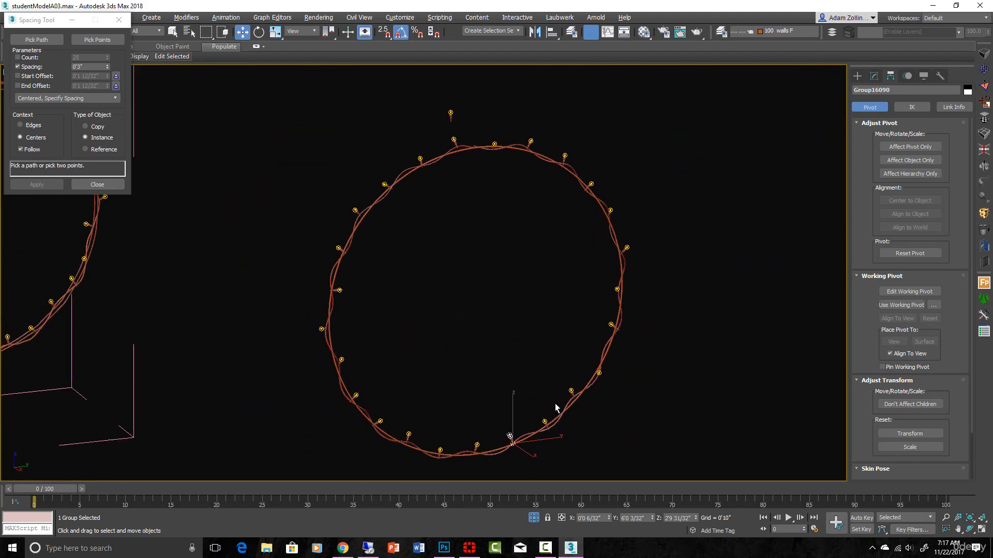
{"action": "key", "text": "z"}
{"action": "scroll", "coordinate": [527, 332], "scroll_direction": "down", "scroll_amount": 8}
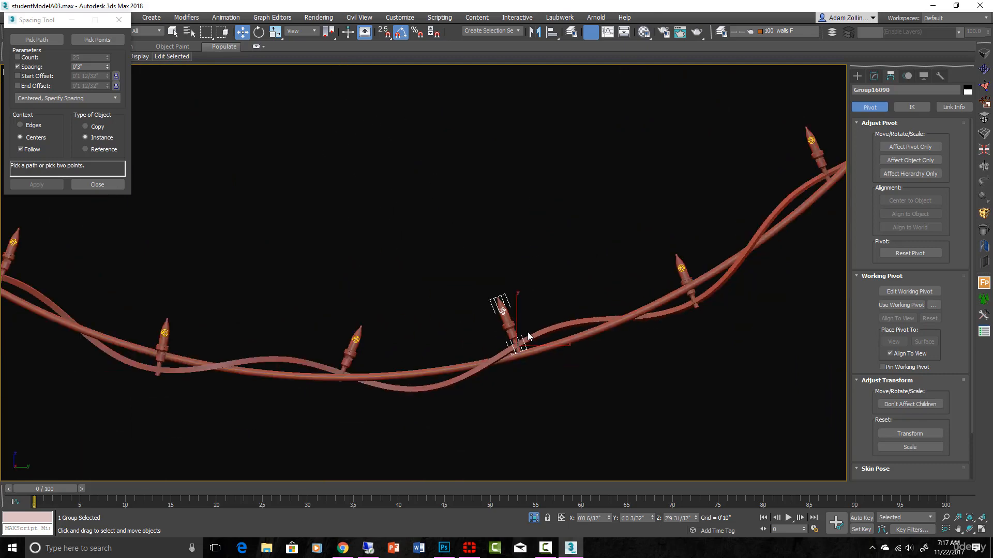
{"action": "key", "text": "r"}
{"action": "scroll", "coordinate": [538, 274], "scroll_direction": "up", "scroll_amount": 3}
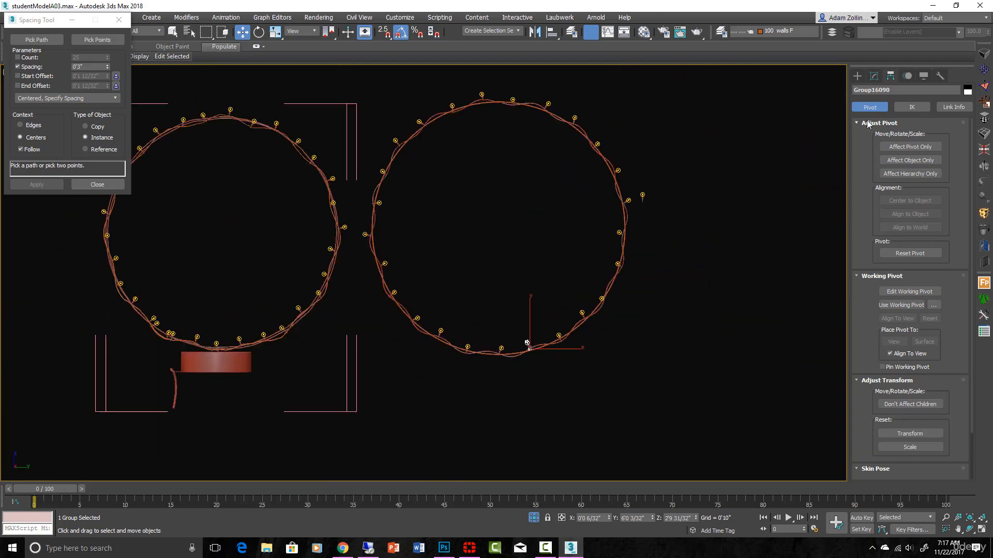
Step: Compare the new ring's bulbs and wires with the finished string-light model, including its round base
{"action": "left_click", "coordinate": [383, 309]}
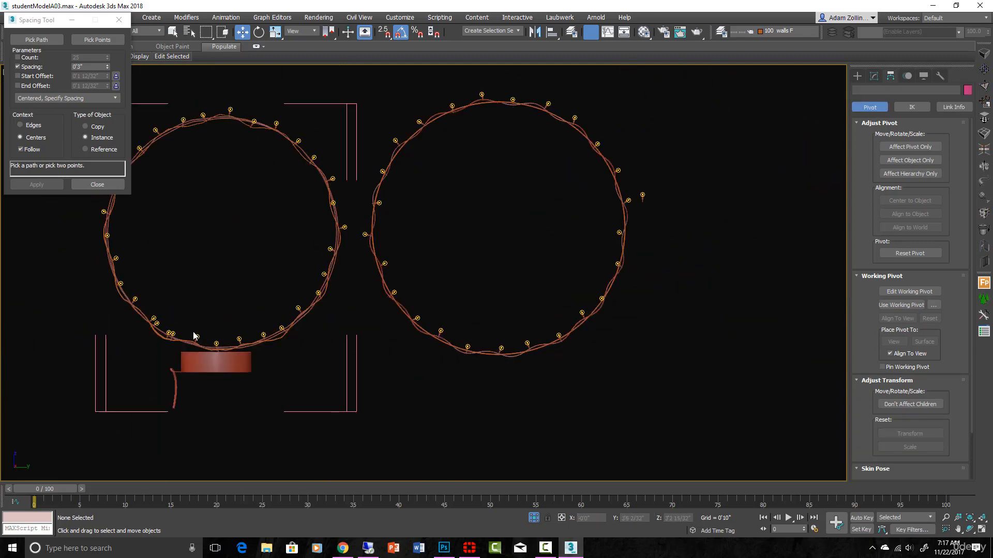
{"action": "middle_click_drag", "start_coordinate": [489, 296], "coordinate": [543, 338]}
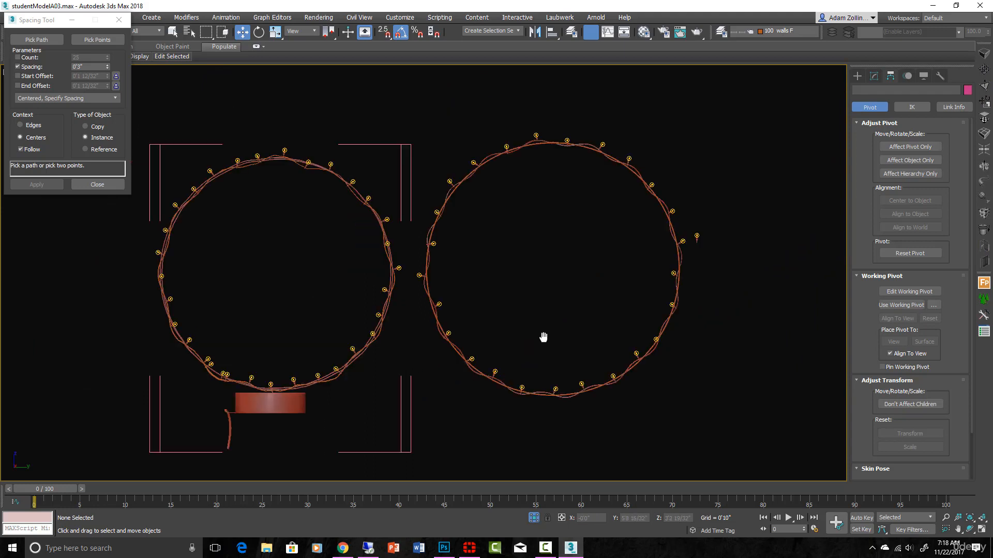
{"action": "scroll", "coordinate": [573, 435], "scroll_direction": "up", "scroll_amount": 2}
{"action": "left_click", "coordinate": [483, 306]}
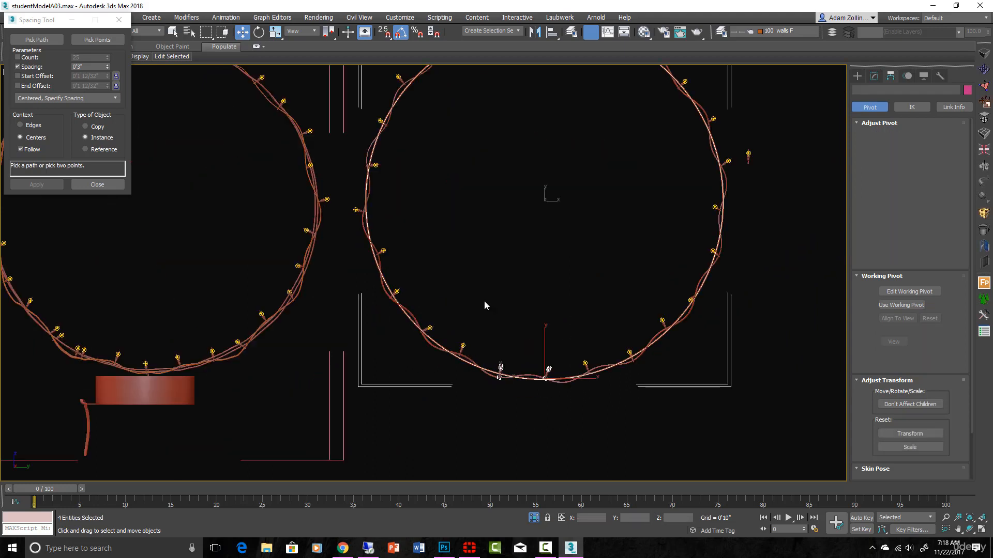
{"action": "scroll", "coordinate": [590, 314], "scroll_direction": "down", "scroll_amount": 3}
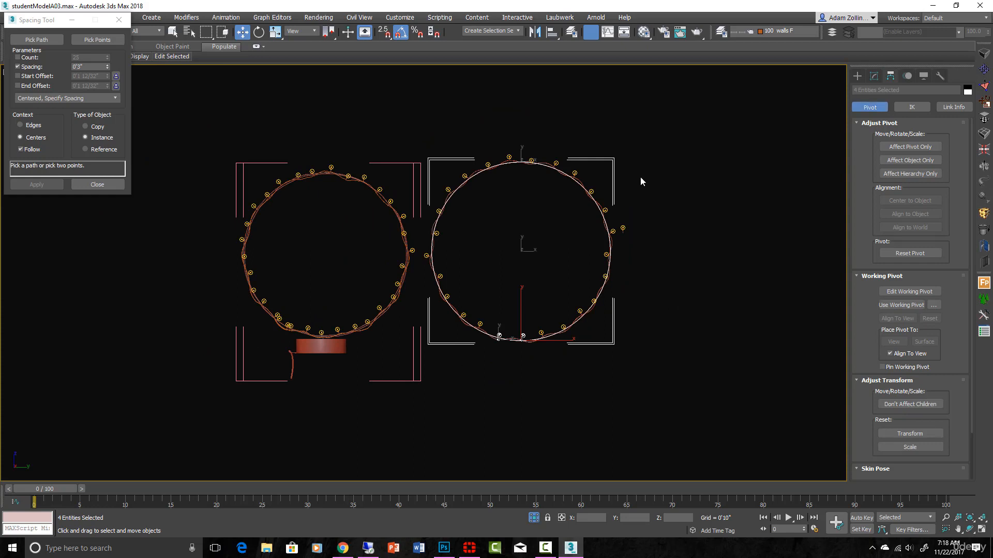
{"action": "left_click", "coordinate": [602, 195]}
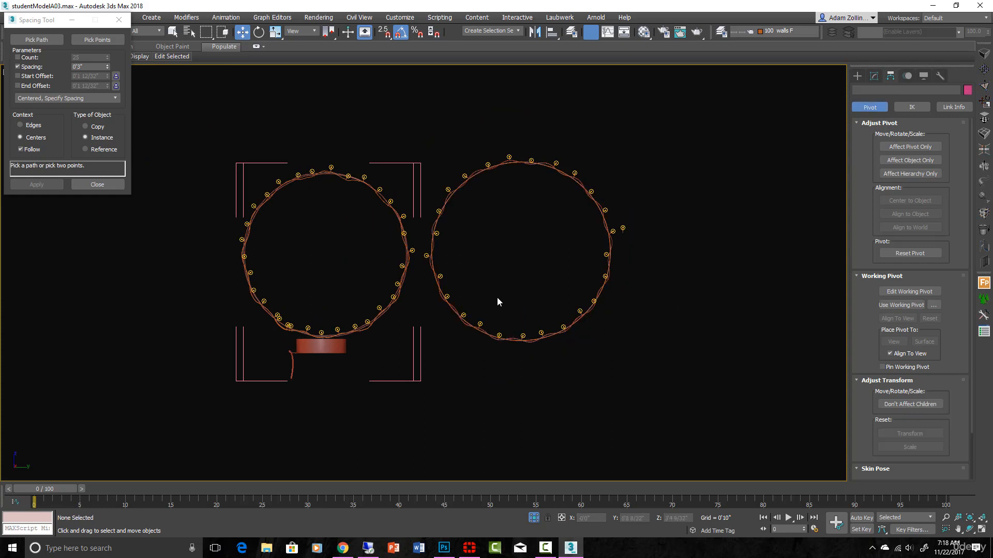
{"action": "scroll", "coordinate": [428, 256], "scroll_direction": "up", "scroll_amount": 8}
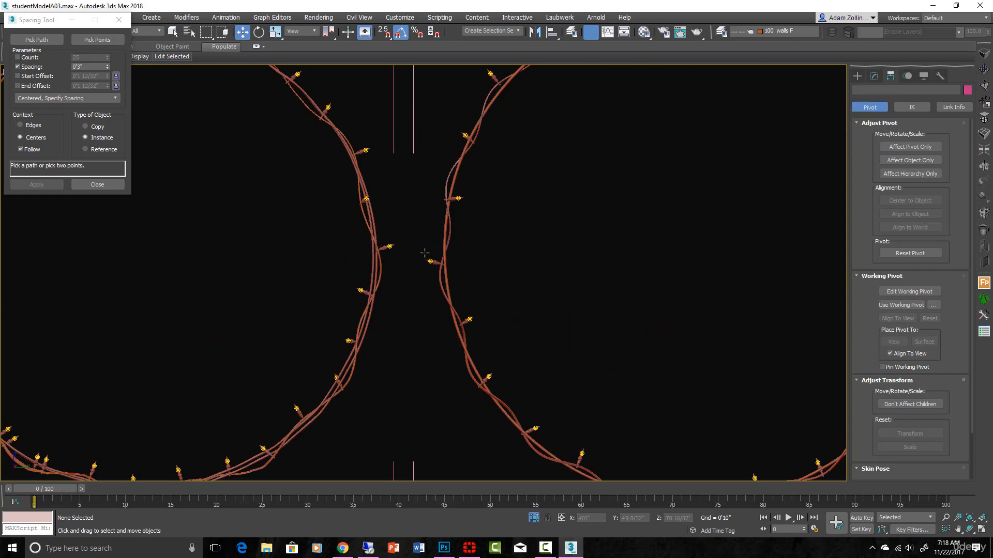
{"action": "scroll", "coordinate": [429, 261], "scroll_direction": "down", "scroll_amount": 8}
{"action": "scroll", "coordinate": [443, 277], "scroll_direction": "up", "scroll_amount": 2}
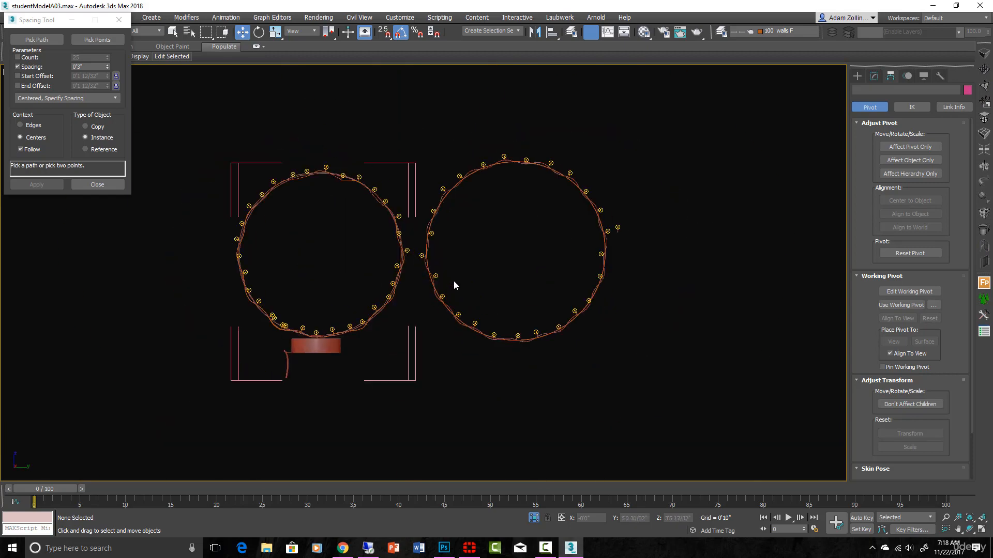
{"action": "scroll", "coordinate": [462, 292], "scroll_direction": "down", "scroll_amount": 3}
{"action": "left_click", "coordinate": [364, 331]}
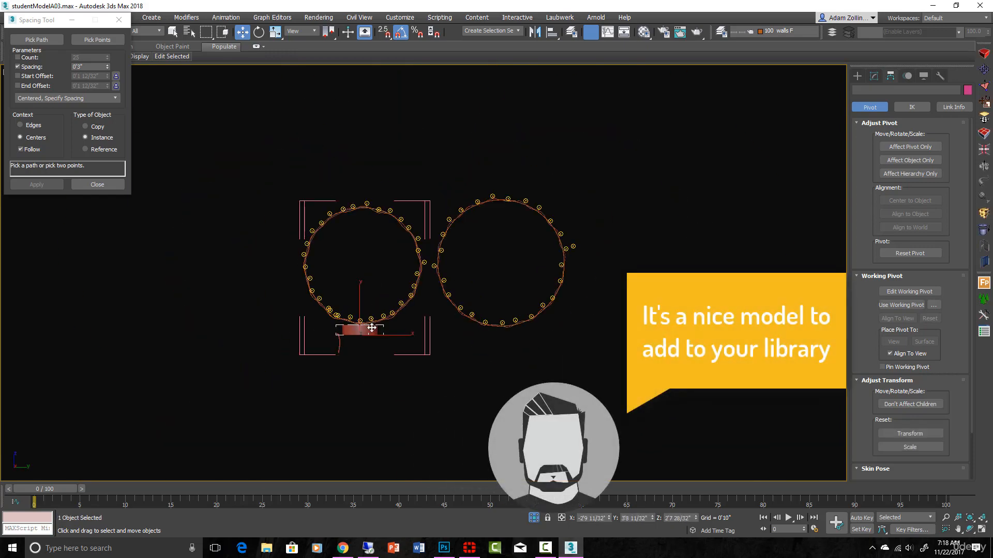
{"action": "middle_click_drag", "start_coordinate": [402, 350], "coordinate": [503, 334], "text": "alt"}
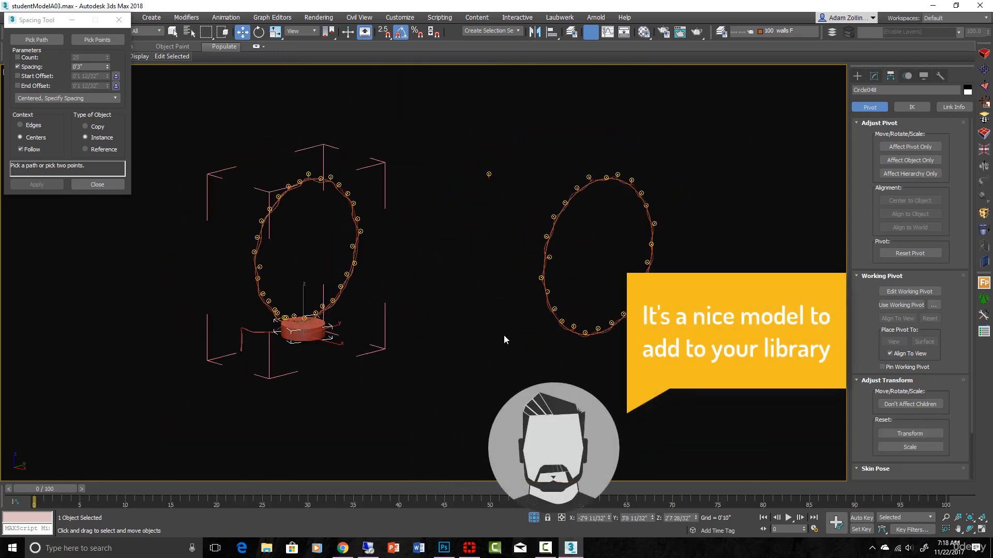
Step: Delete the leftover source bulb group floating apart from the ring
{"action": "scroll", "coordinate": [504, 334], "scroll_direction": "up", "scroll_amount": 3}
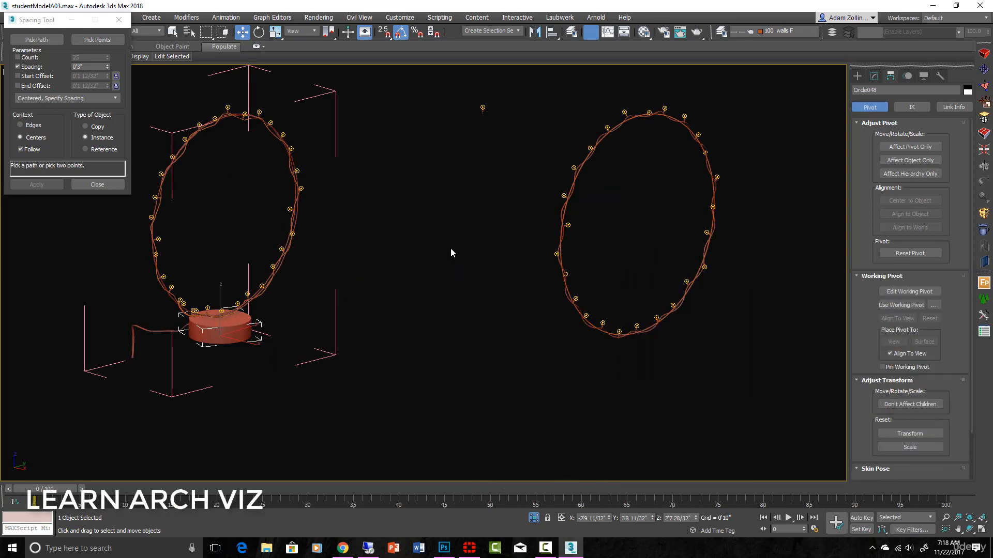
{"action": "scroll", "coordinate": [473, 251], "scroll_direction": "down", "scroll_amount": 2}
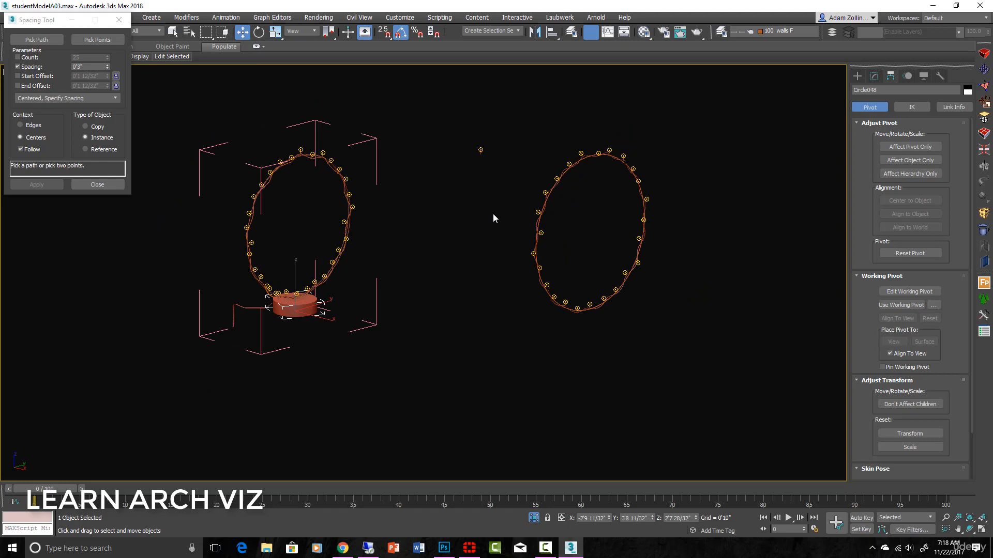
{"action": "left_click", "coordinate": [477, 149]}
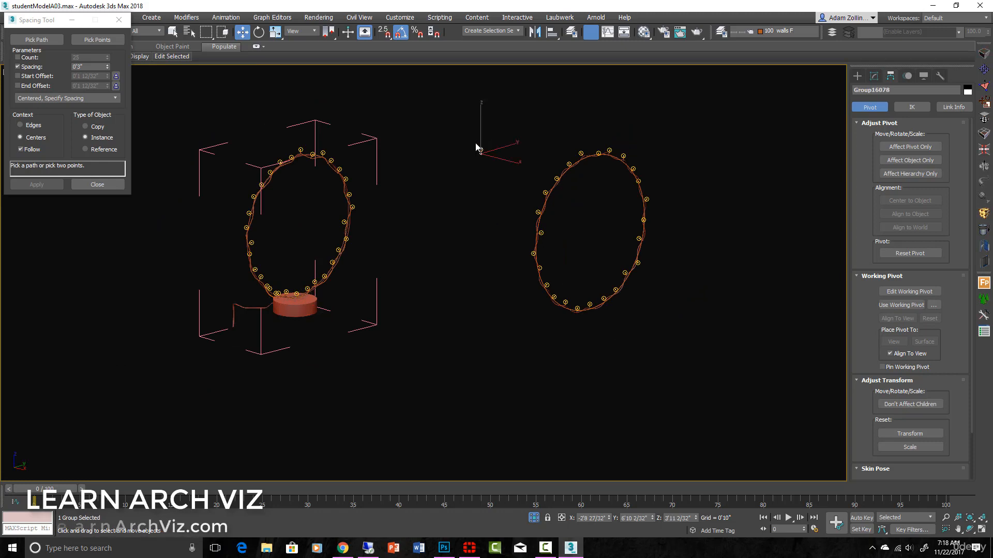
{"action": "left_click", "coordinate": [610, 245]}
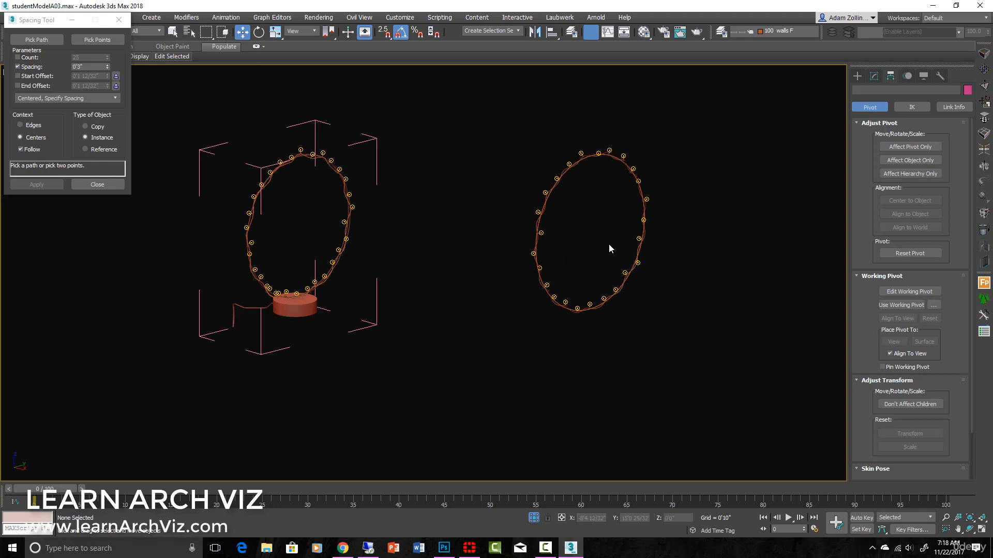